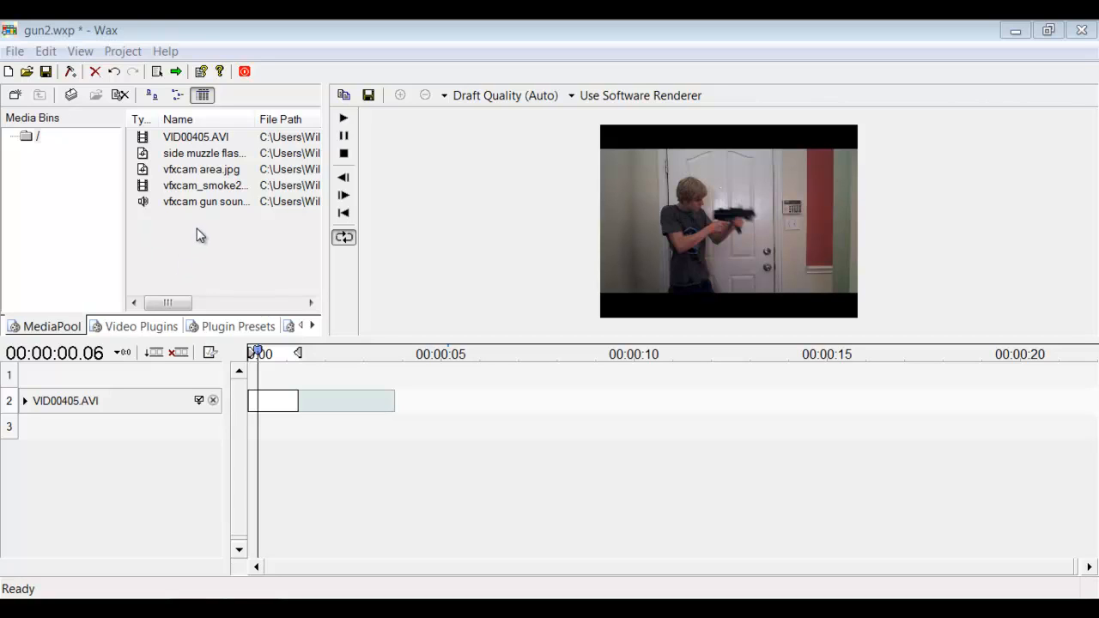
left_click_drag(222, 275, 193, 135)
left_click(212, 278)
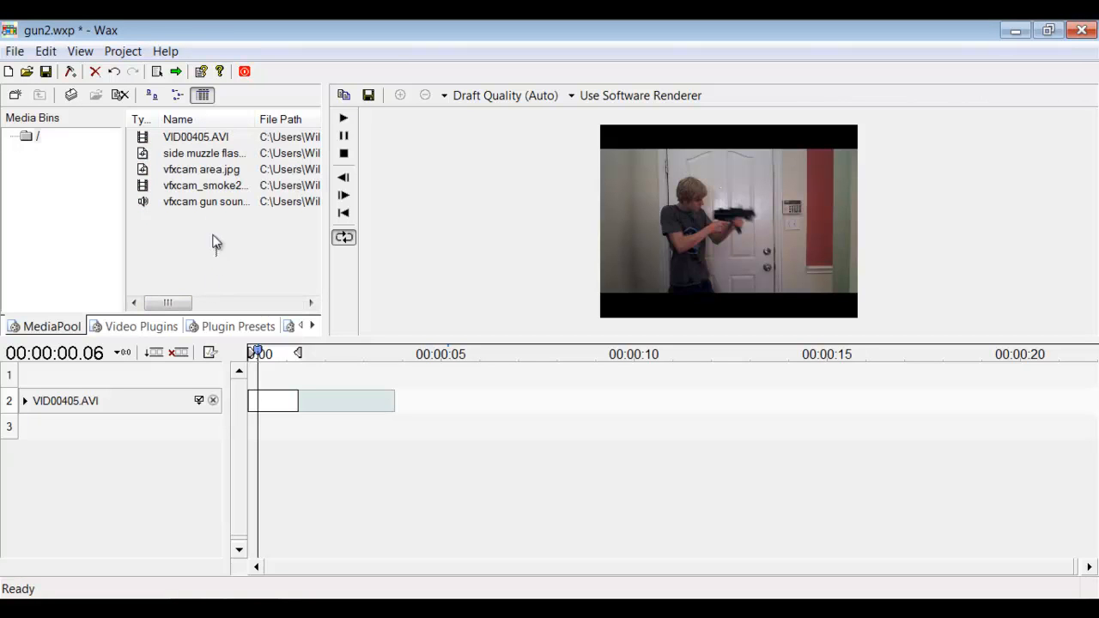
left_click_drag(216, 256, 183, 154)
left_click(203, 249)
- Switch to the file explorer and open the wax advanced muzzle flare tutorial folder on the desktop
left_click(129, 612)
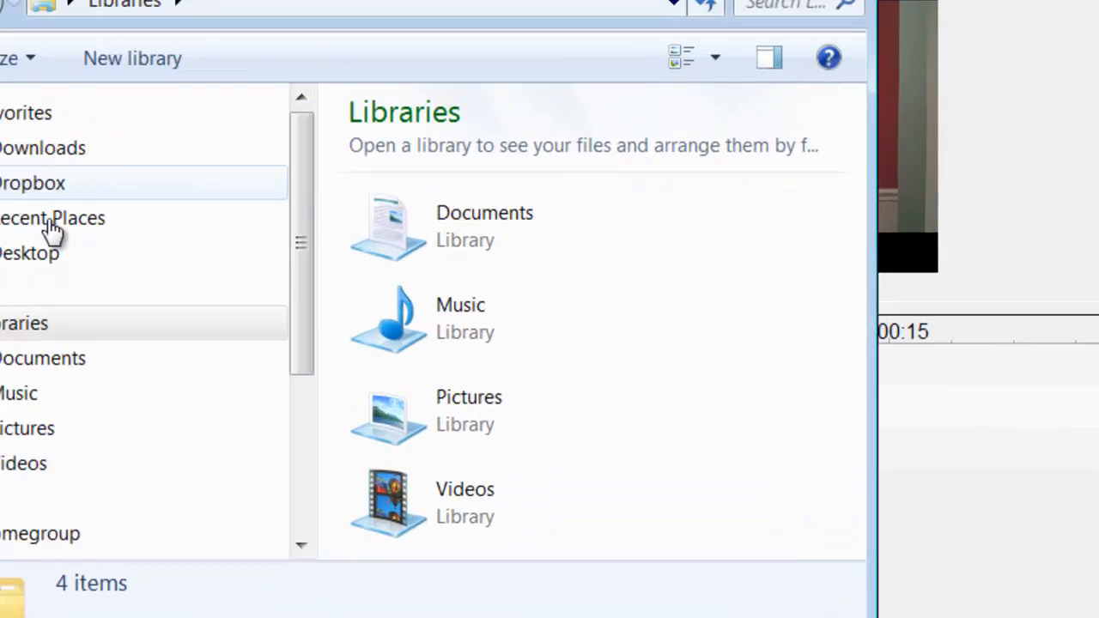
left_click(291, 306)
left_click(281, 614)
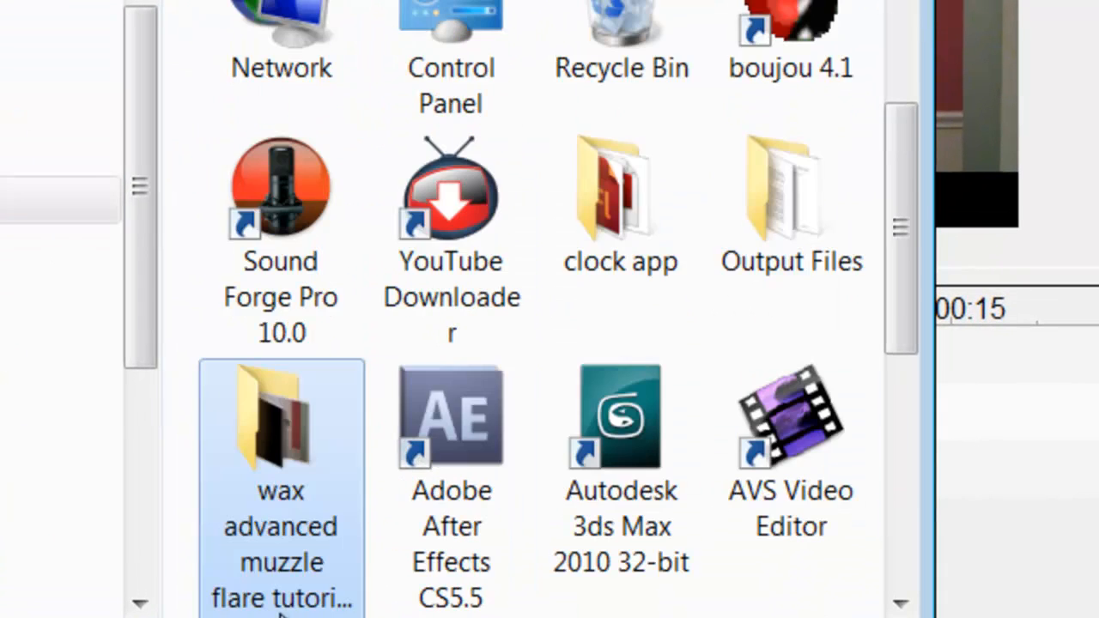
double_click(298, 516)
- Examine the smoke videos, gun sound, muzzle flash image and vfxcam area image in the tutorial folder, then return to Wax
left_click_drag(881, 188, 880, 356)
left_click_drag(680, 525, 425, 433)
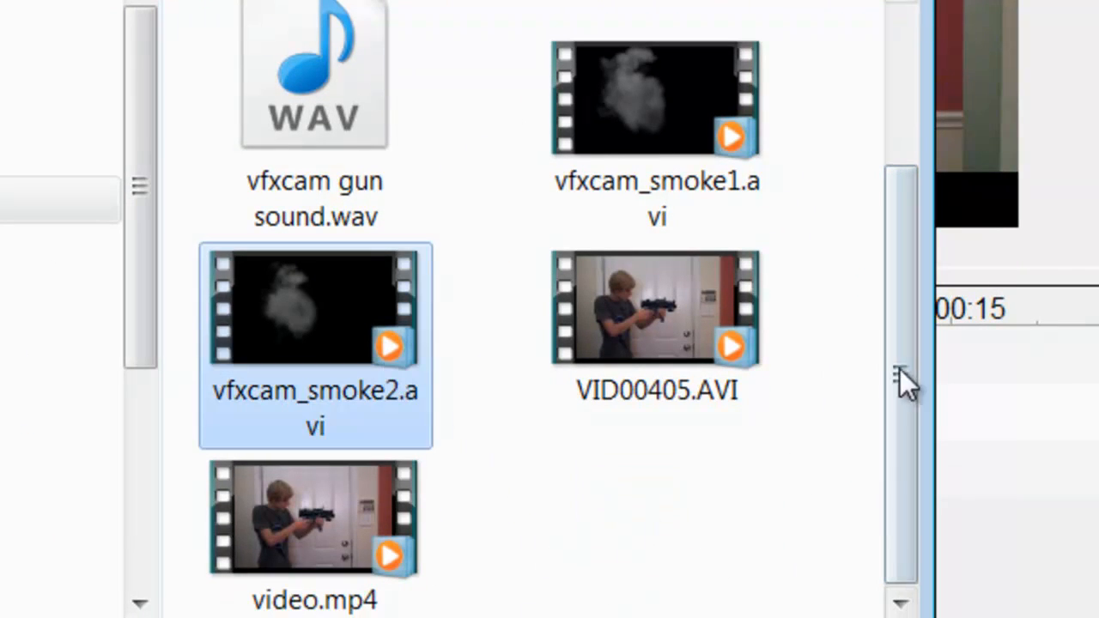
left_click_drag(900, 369, 897, 288)
left_click_drag(719, 243, 719, 243)
left_click(720, 243)
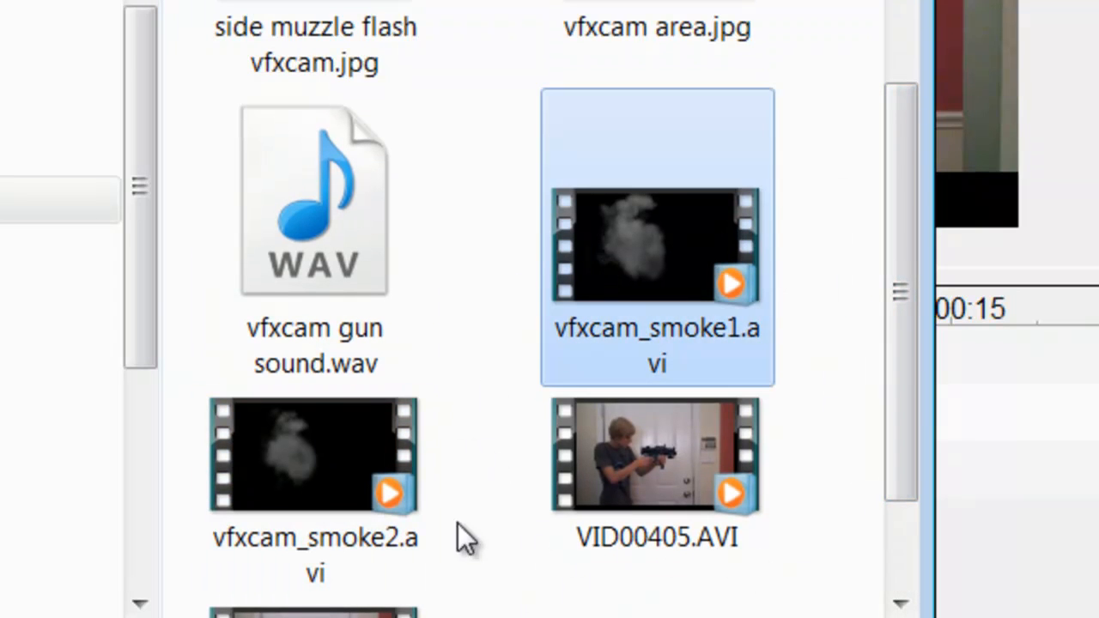
left_click(376, 313)
left_click_drag(909, 252, 917, 126)
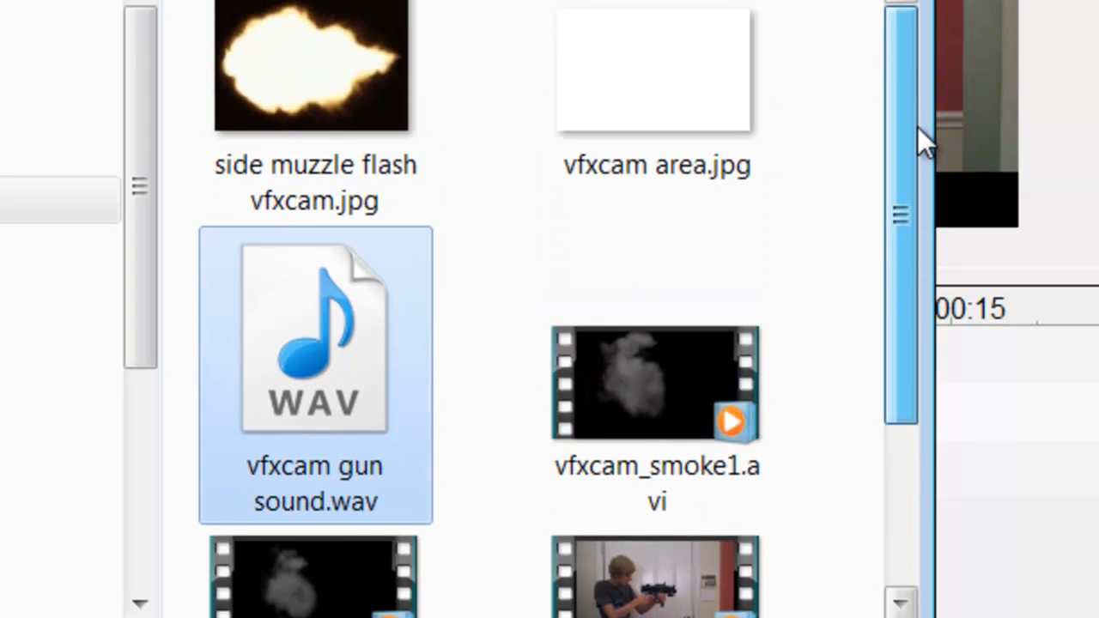
left_click_drag(773, 254, 536, 11)
left_click_drag(483, 75, 503, 64)
left_click_drag(577, 86, 866, 74)
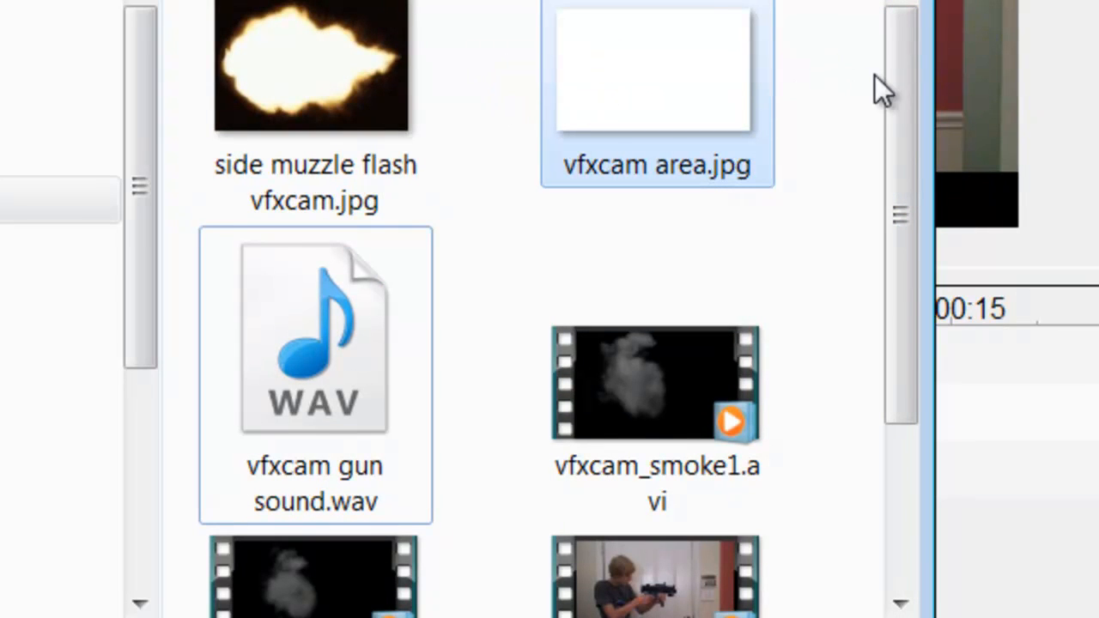
left_click(833, 72)
left_click_drag(479, 118, 217, 94)
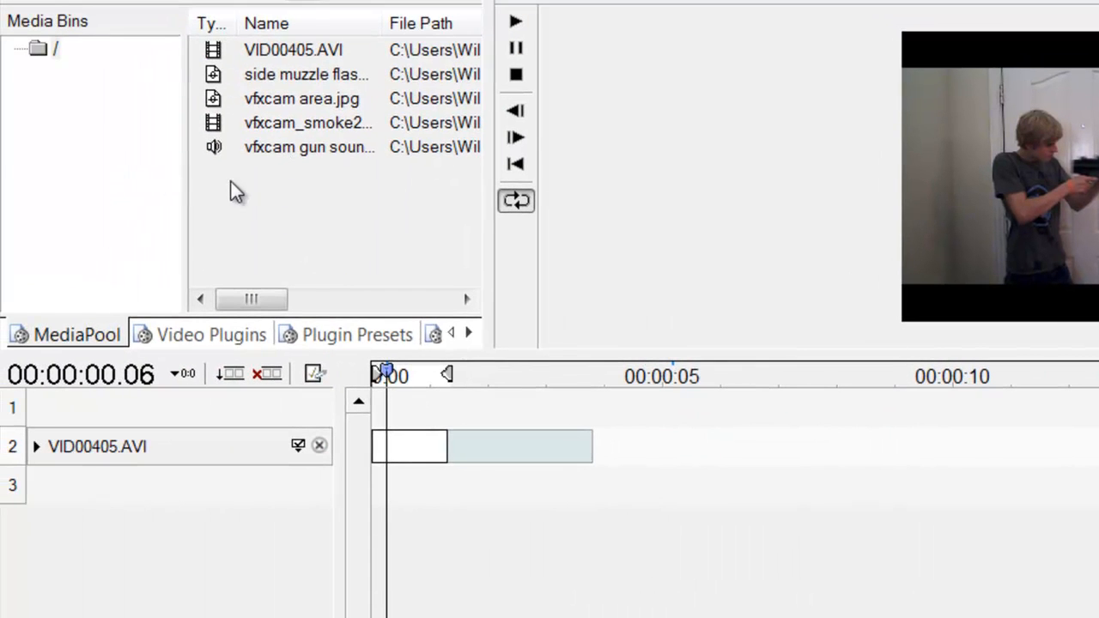
left_click(294, 74)
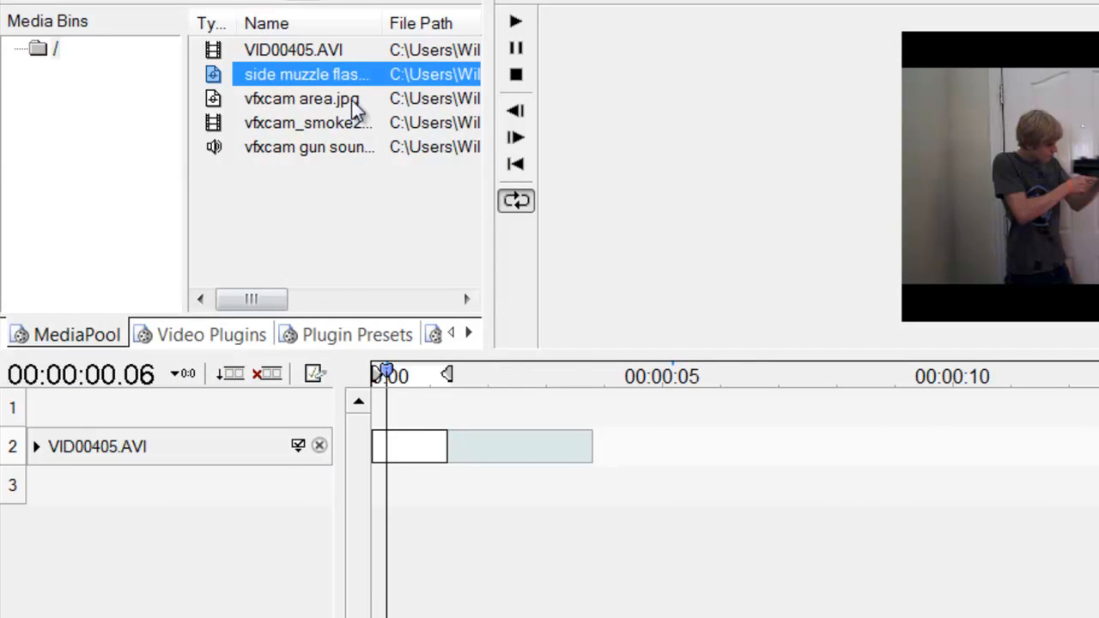
left_click(316, 53)
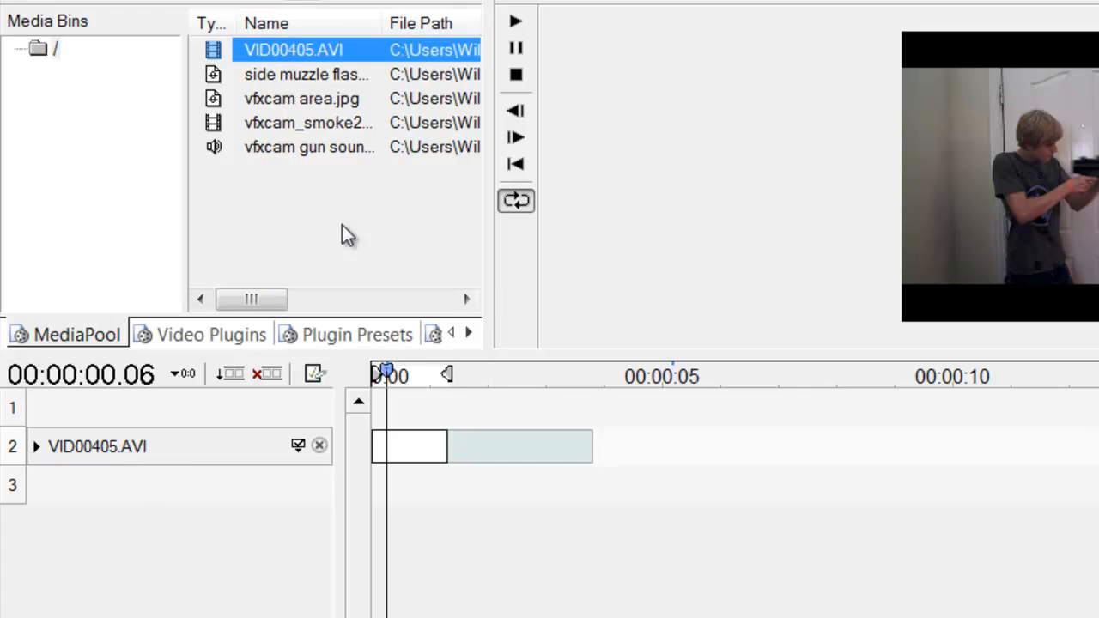
left_click_drag(277, 47, 167, 450)
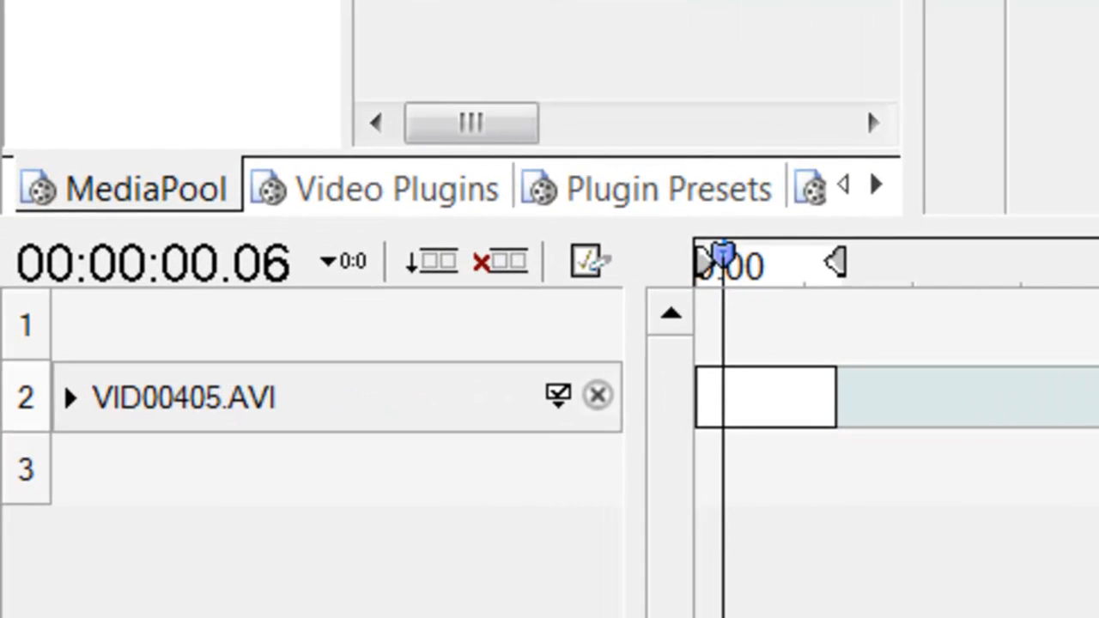
- Shift the VID00405.AVI clip along track 2, scrub through its footage, and return both clip and playhead to the timeline start
left_click(347, 548)
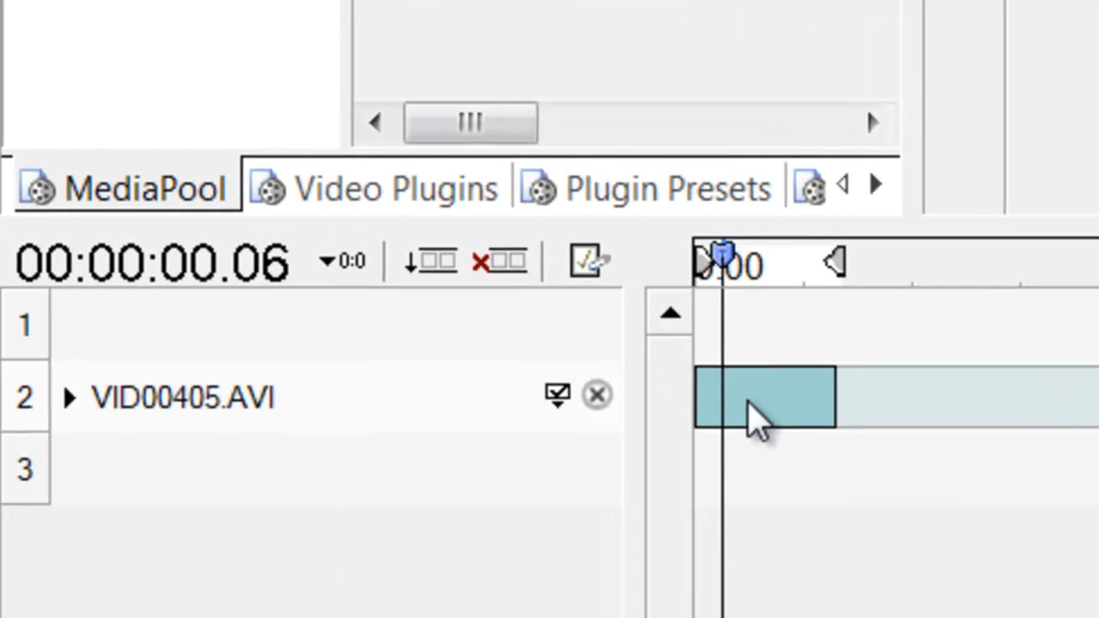
left_click_drag(764, 422, 860, 409)
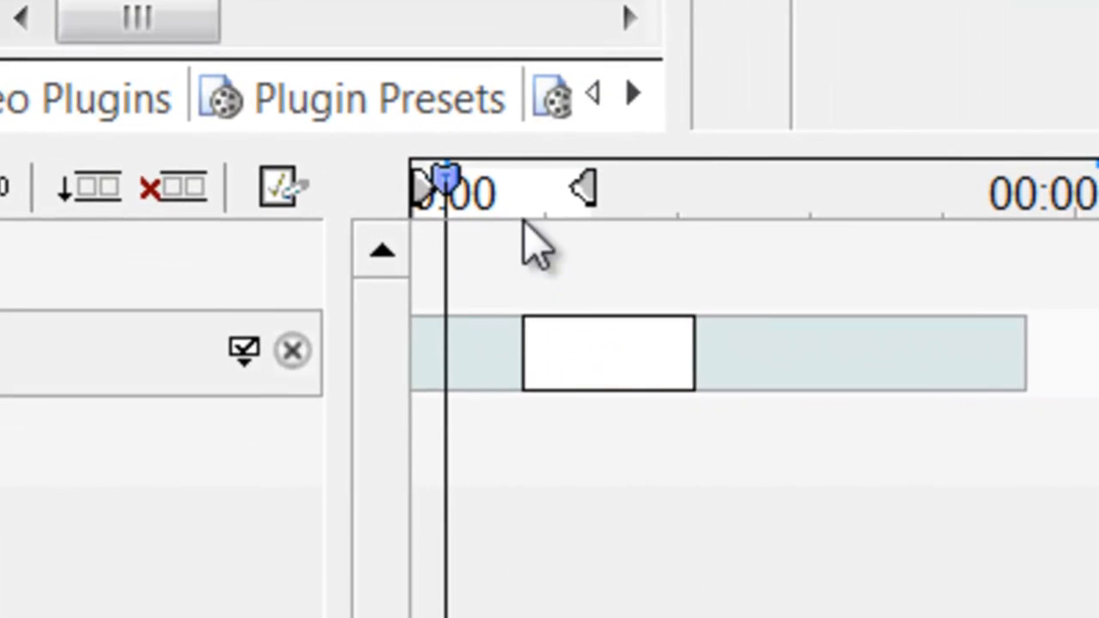
mouse_move(521, 187)
left_mouse_down()
mouse_move(552, 204)
mouse_move(644, 200)
left_mouse_up()
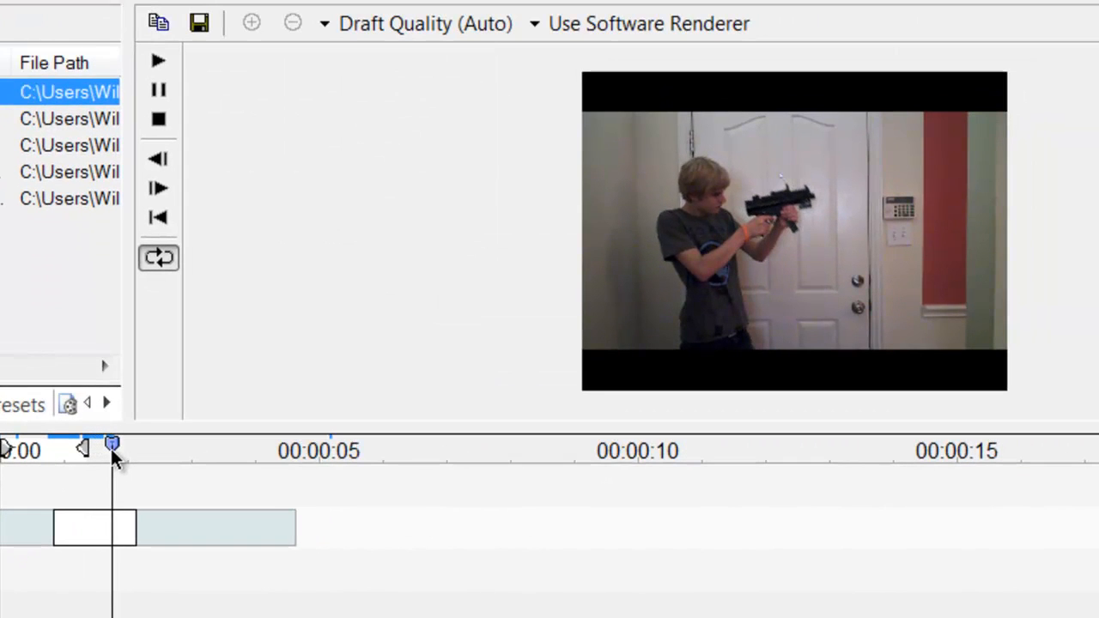
left_click_drag(111, 448, 138, 446)
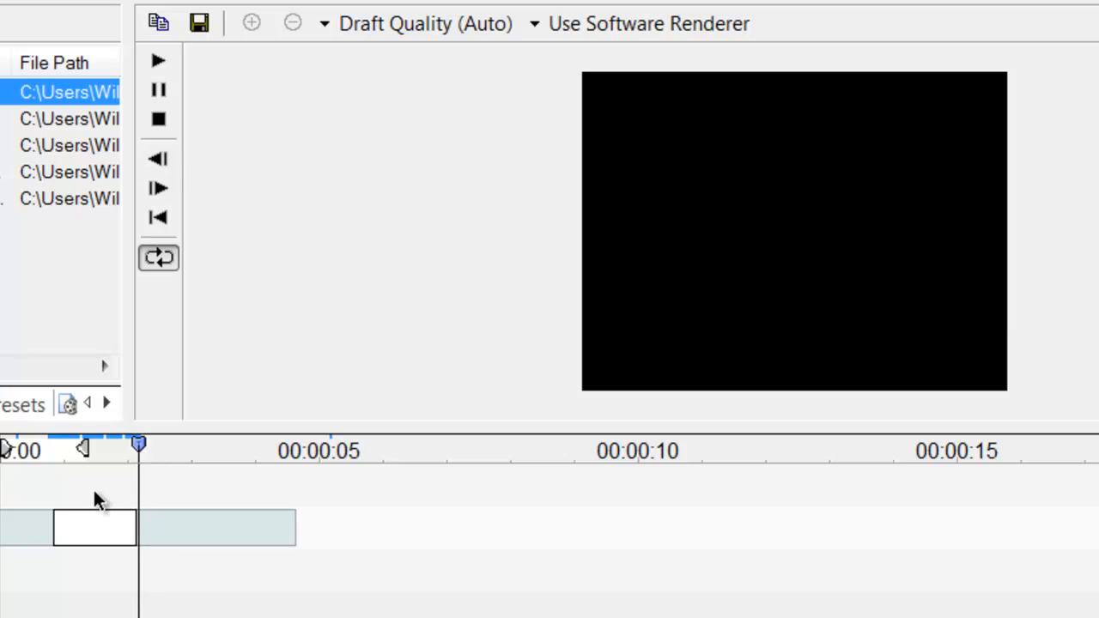
left_click_drag(76, 523, 17, 518)
left_click_drag(140, 446, 1, 468)
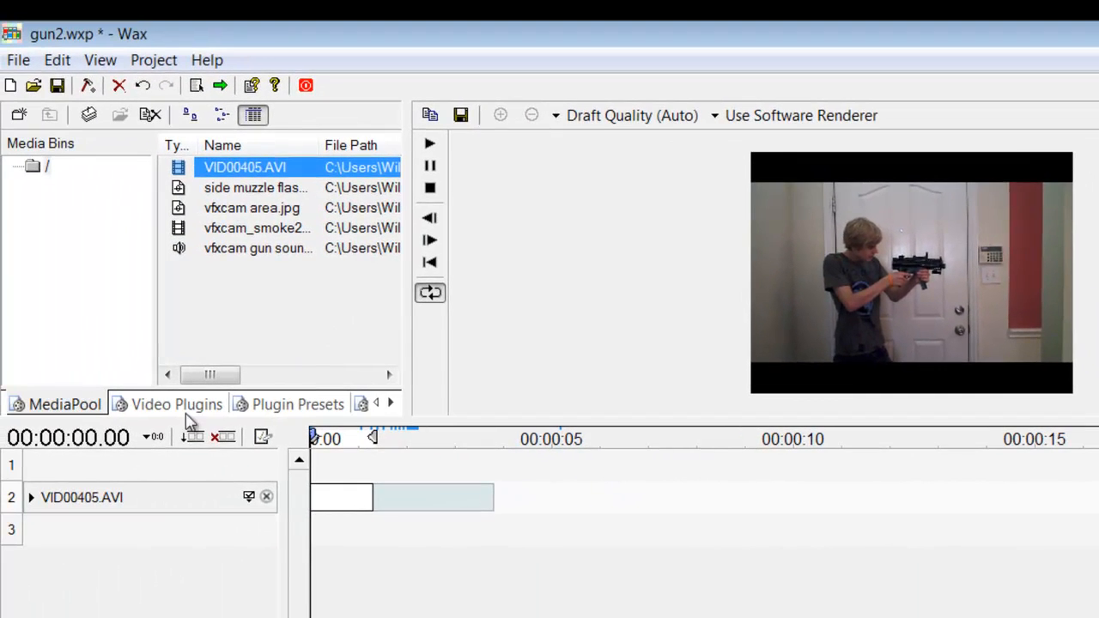
- Add the side muzzle flash image from the media pool to track 1, above the VID00405.AVI clip
double_click(247, 323)
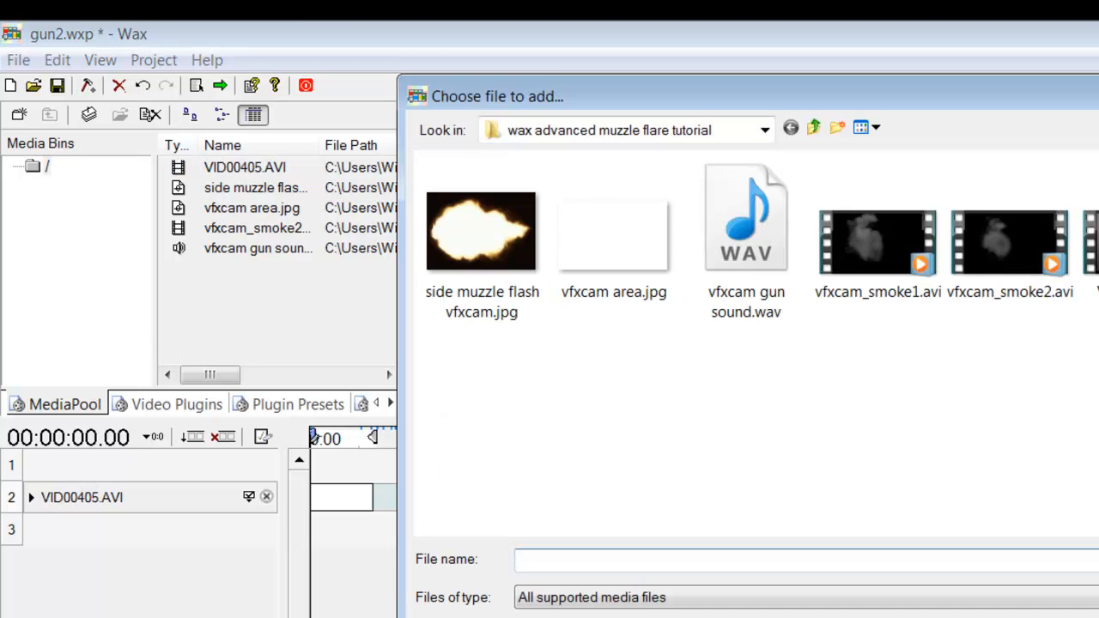
left_click(1098, 92)
left_click(247, 190)
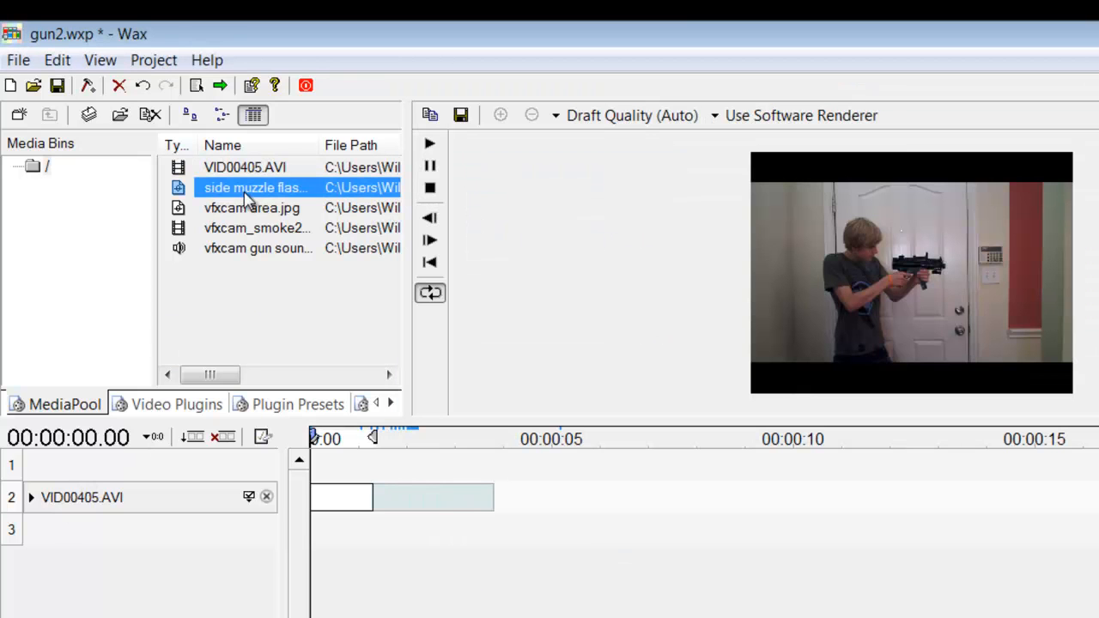
left_click_drag(248, 216, 163, 471)
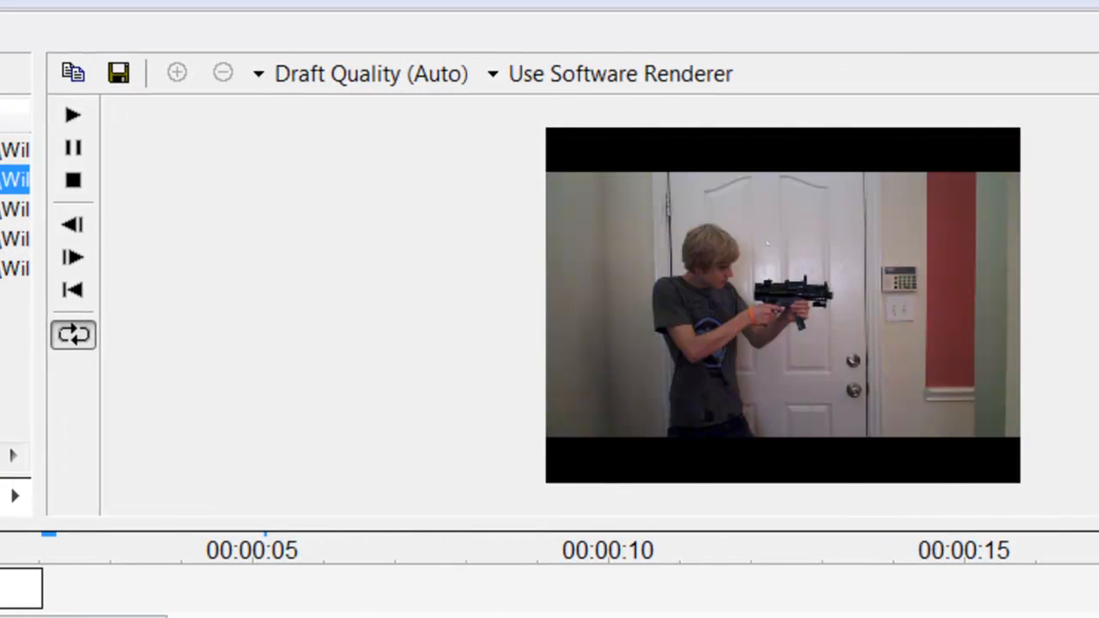
- Step through the footage frame by frame to the gun's recoil frame at 00:00:00.06
left_click(71, 232)
left_click(71, 232)
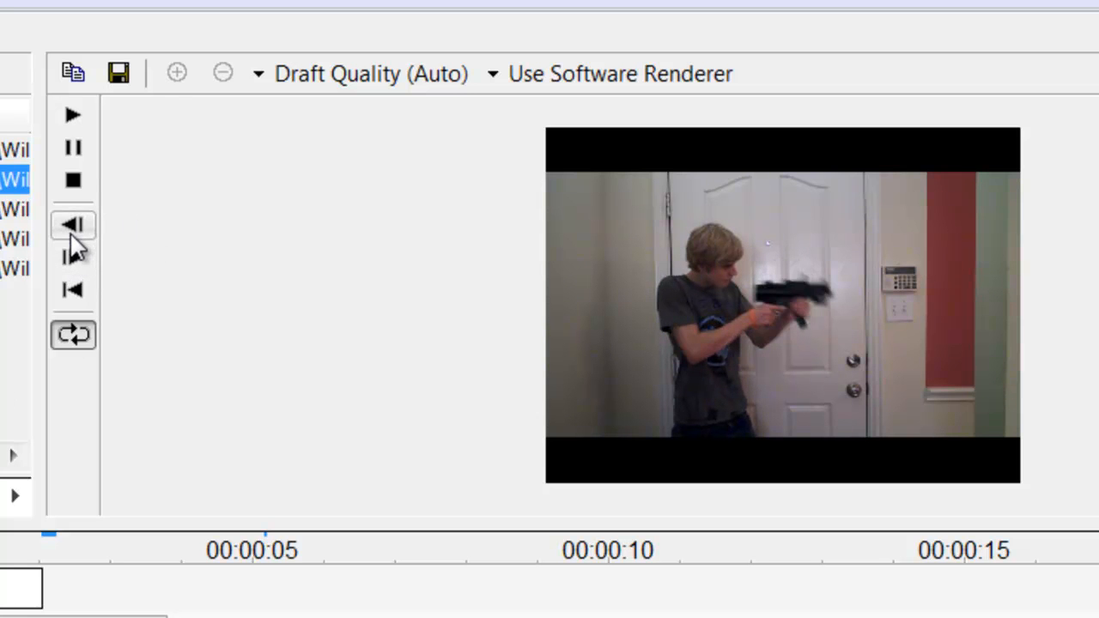
left_click(71, 239)
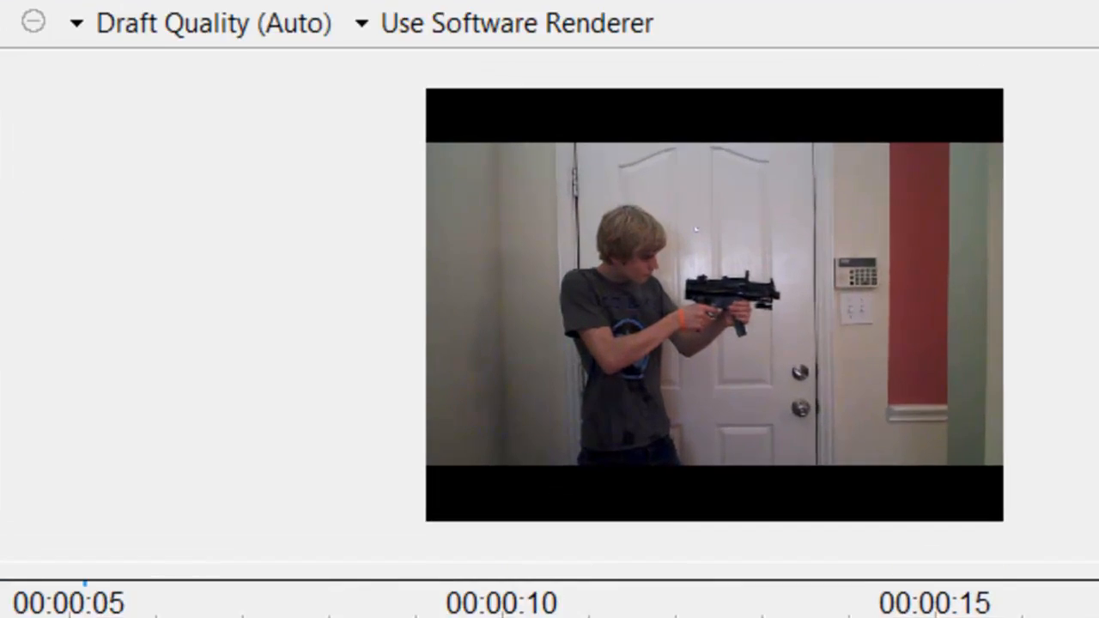
left_click(72, 232)
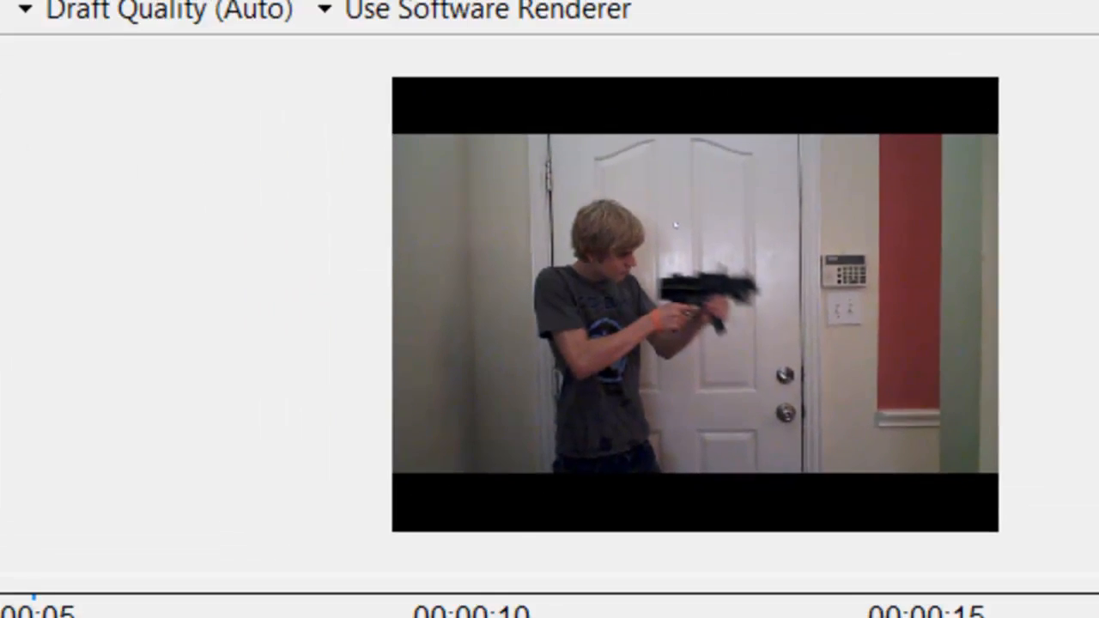
left_click(94, 256)
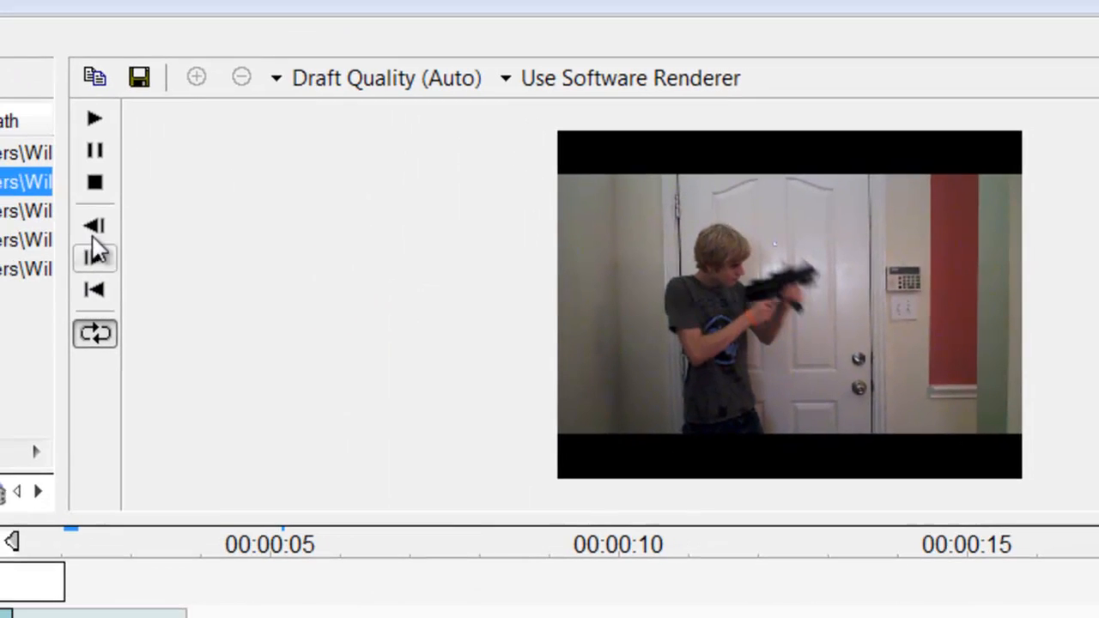
left_click(94, 229)
- Move the side muzzle flash clip on track 1 so that it starts at the playhead
left_click_drag(36, 577, 34, 577)
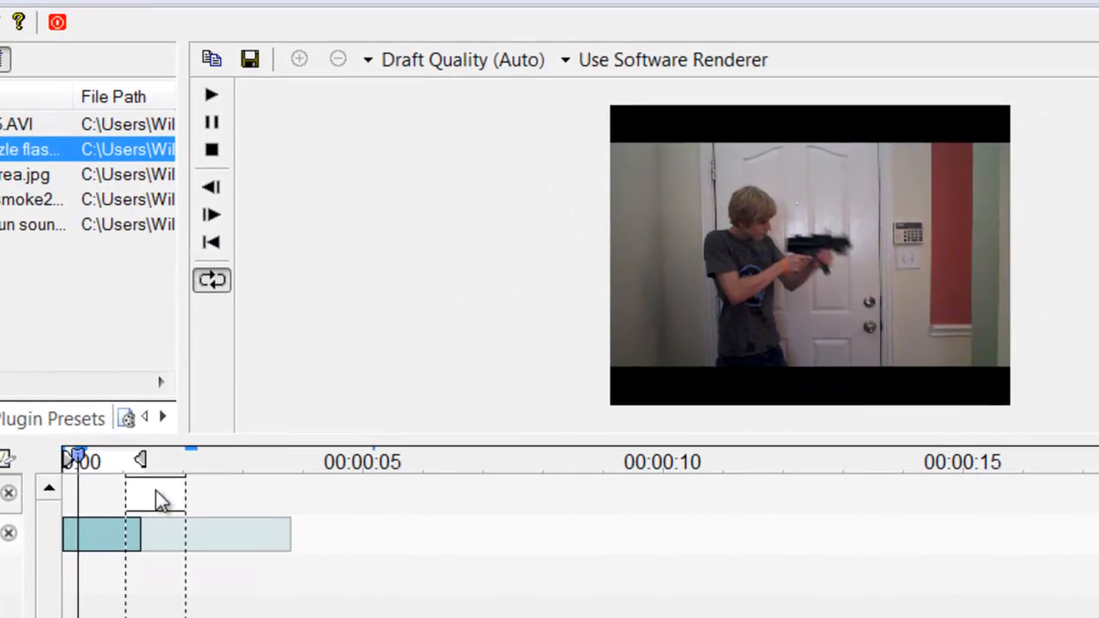
left_click_drag(119, 485, 112, 486)
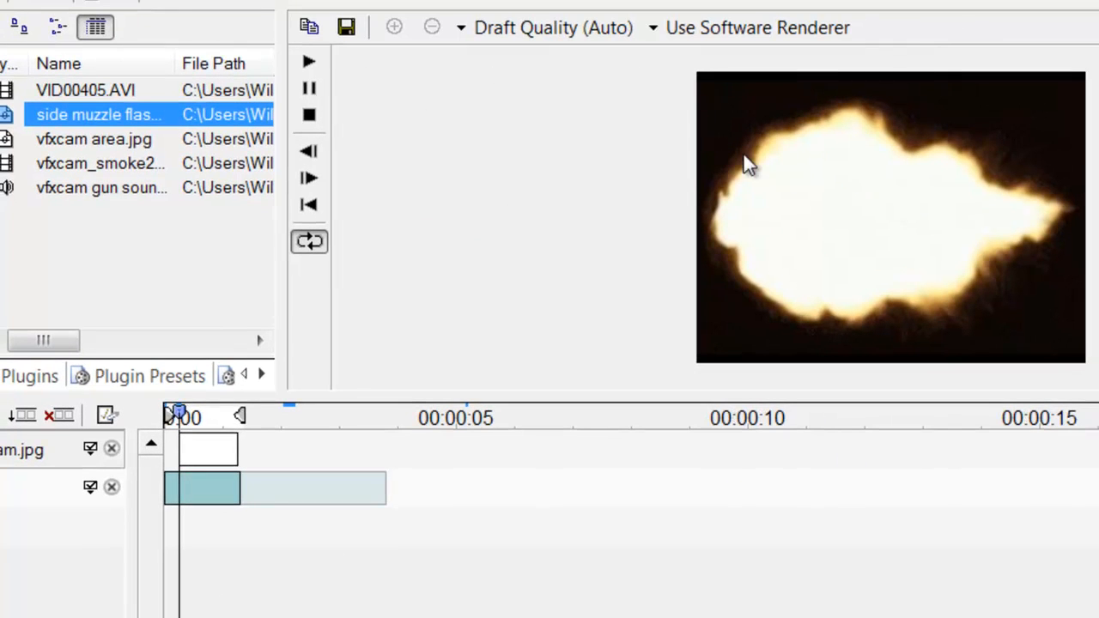
mouse_move(230, 451)
left_mouse_down()
mouse_move(248, 451)
mouse_move(217, 450)
left_mouse_up()
- Switch to the tutorial folder in the file explorer and open side muzzle flash vfxcam.jpg in the photo viewer
key("super+e")
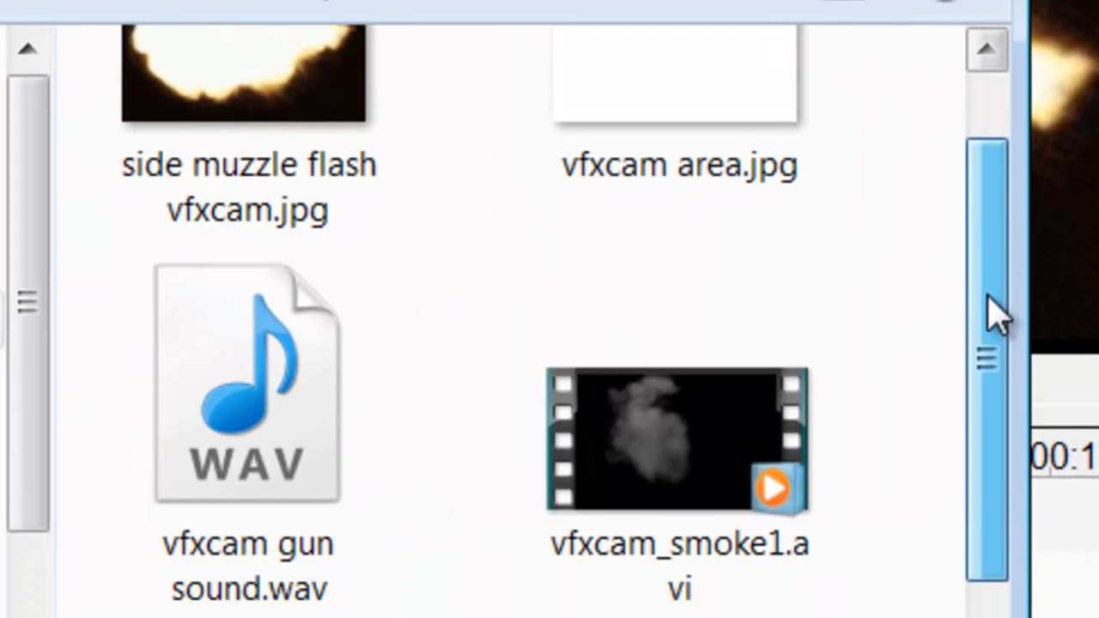
left_click_drag(994, 313, 974, 544)
scroll(985, 433, "up", 4)
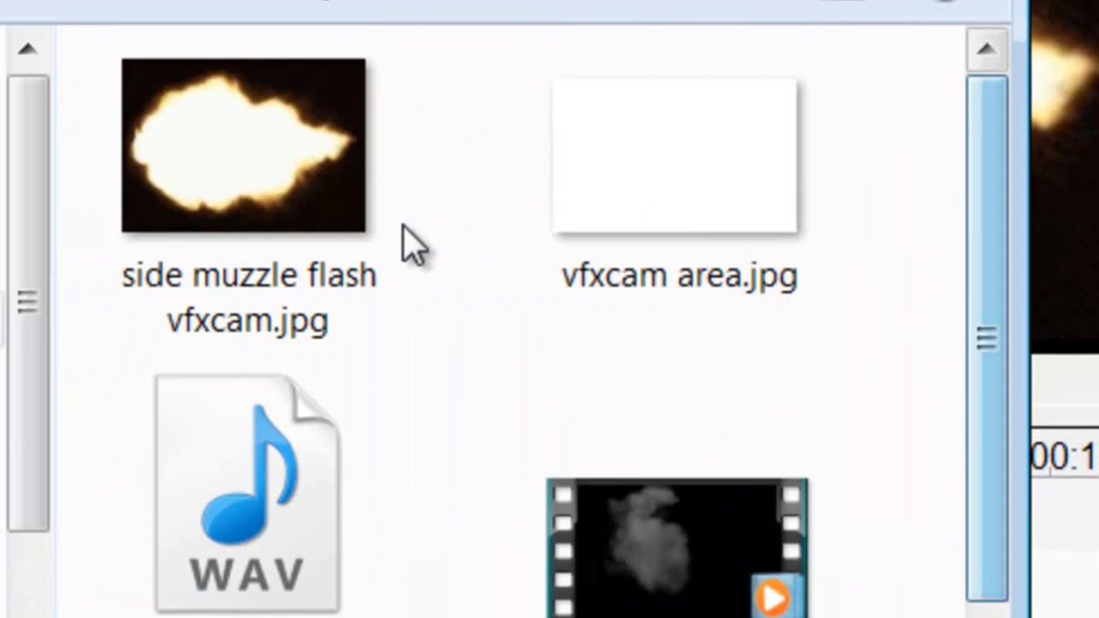
double_click(373, 238)
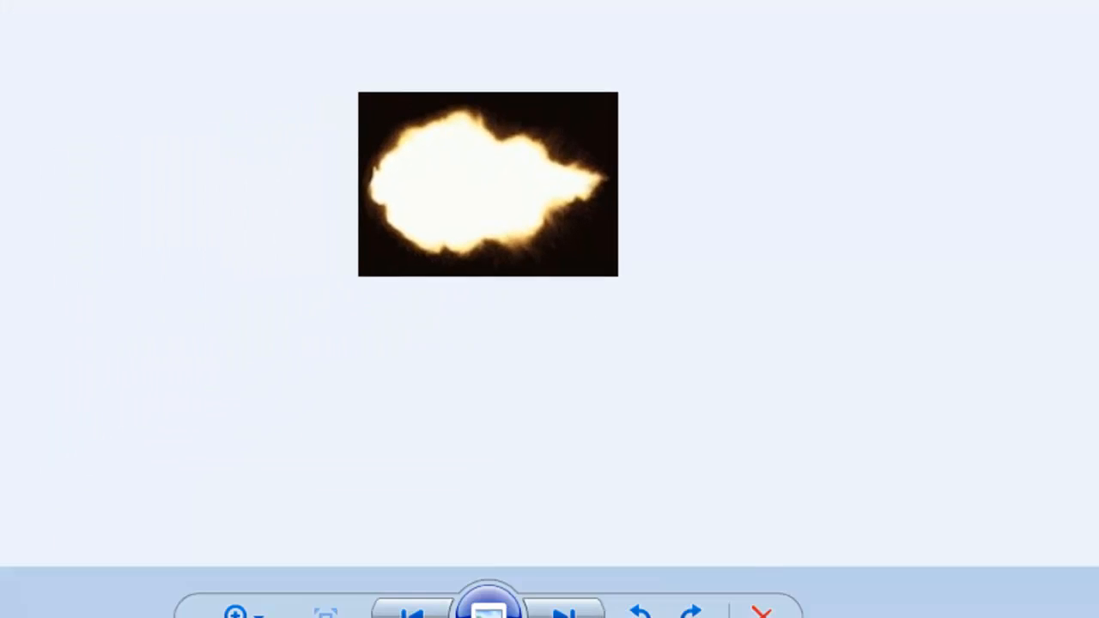
- Rotate the muzzle flash image through several orientations, restore its original orientation, and close the photo viewer and folder window
left_click(654, 592)
left_click(655, 592)
left_click(654, 592)
left_click(654, 592)
left_click(654, 593)
left_click(654, 593)
left_click(654, 593)
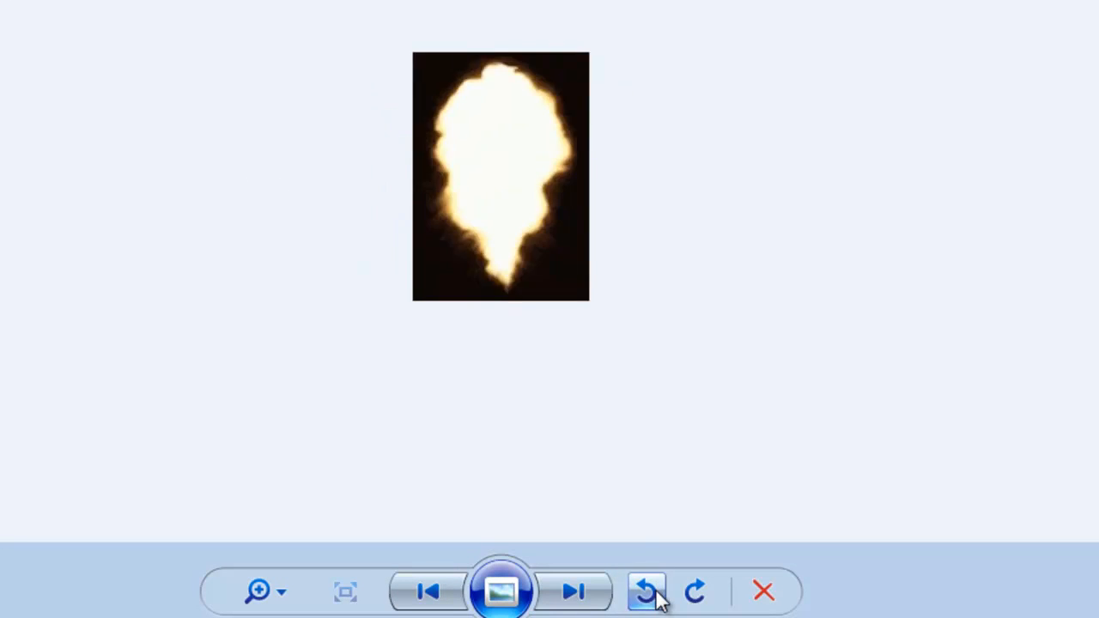
left_click(656, 598)
left_click(656, 597)
left_click(656, 598)
left_click(694, 598)
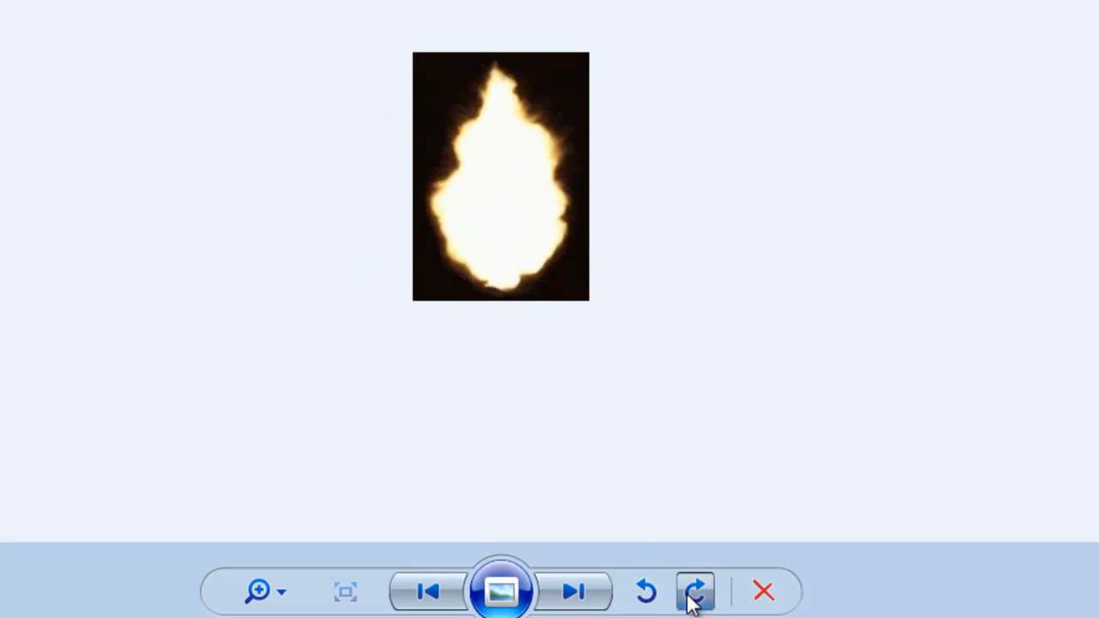
left_click(694, 597)
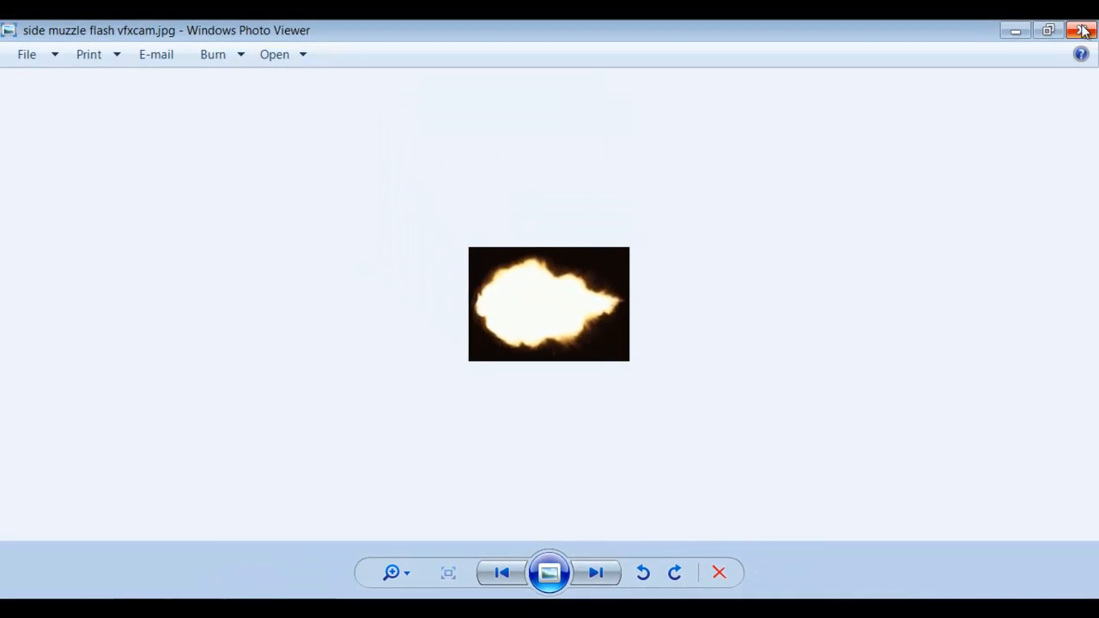
left_click(1082, 31)
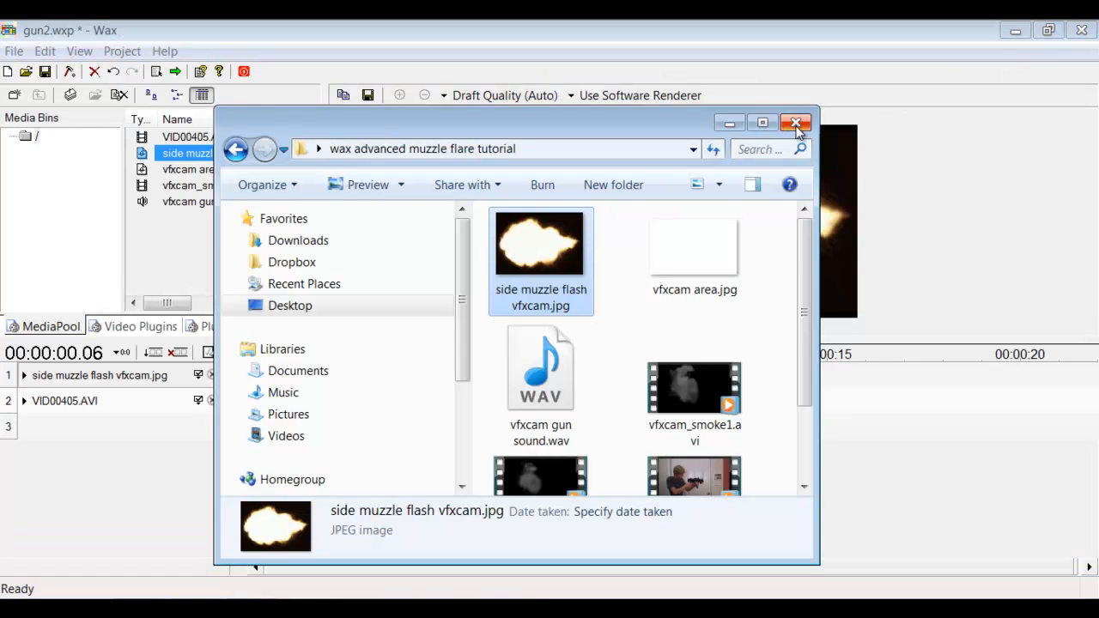
left_click(797, 125)
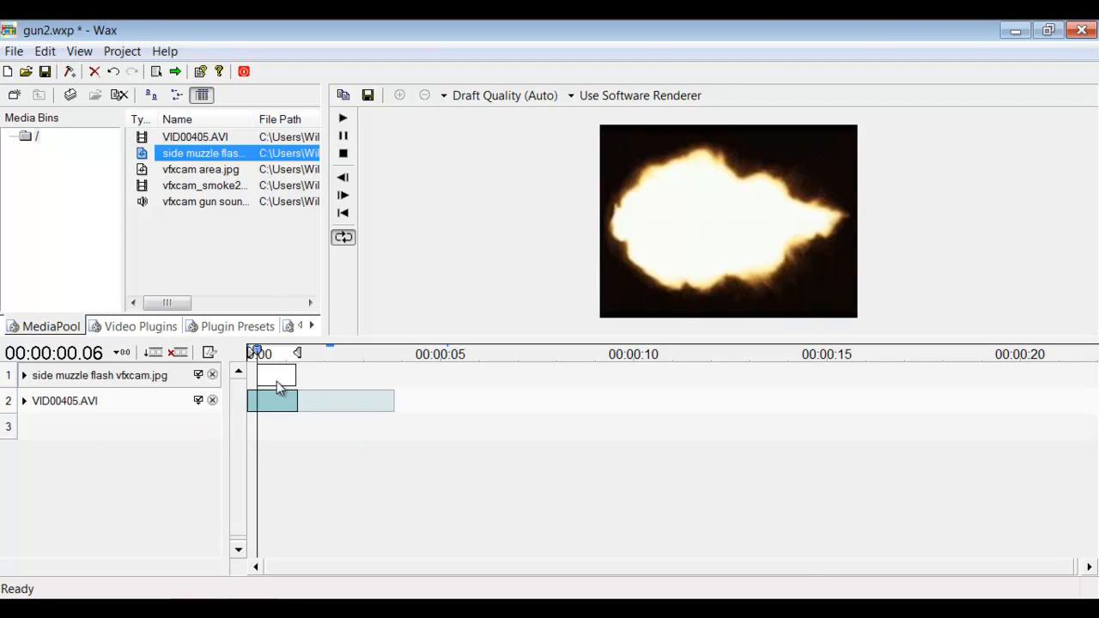
- Apply the Chroma Key 2D video plugin to the side muzzle flash clip on track 1
left_click(129, 332)
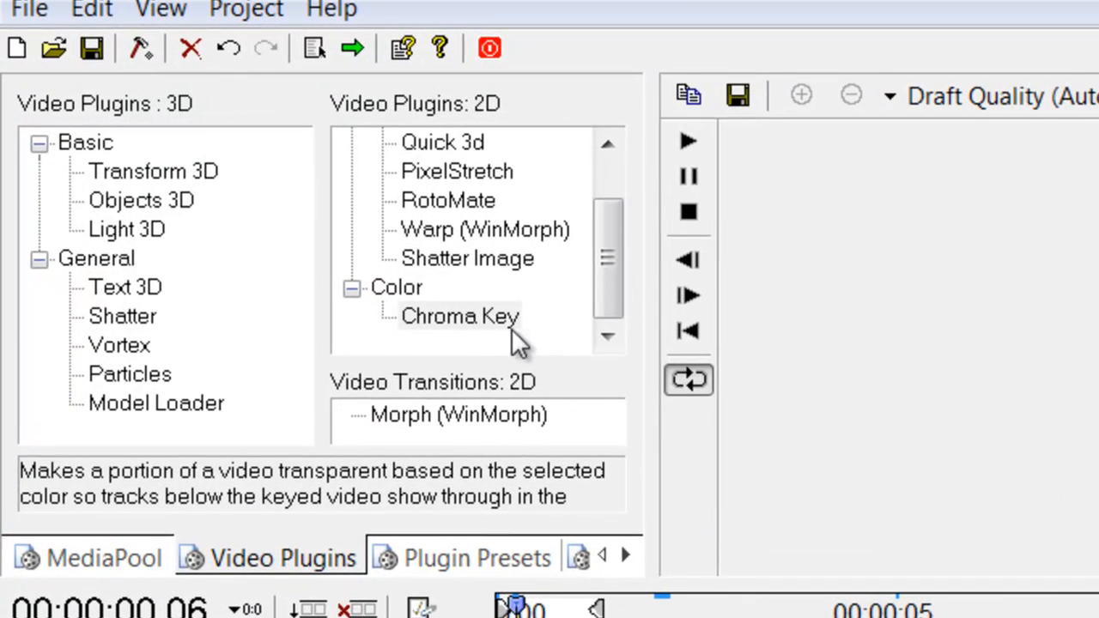
left_click_drag(500, 317, 217, 617)
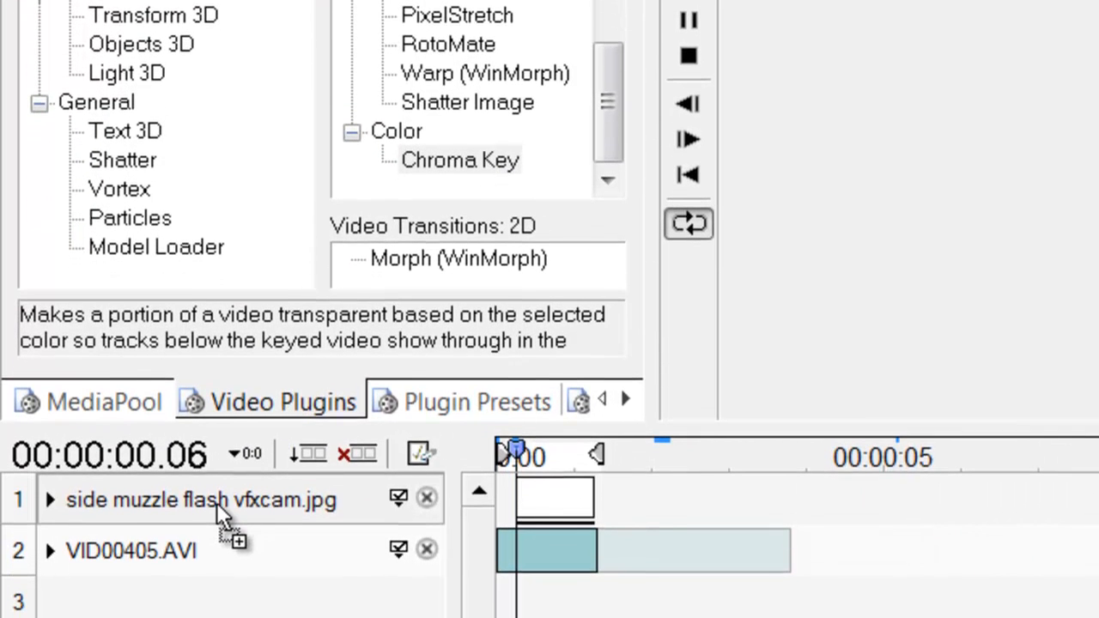
- Set the Chroma Key color on the muzzle flash clip to black and raise the tolerance to slightly under half its range
left_click_drag(216, 502, 217, 502)
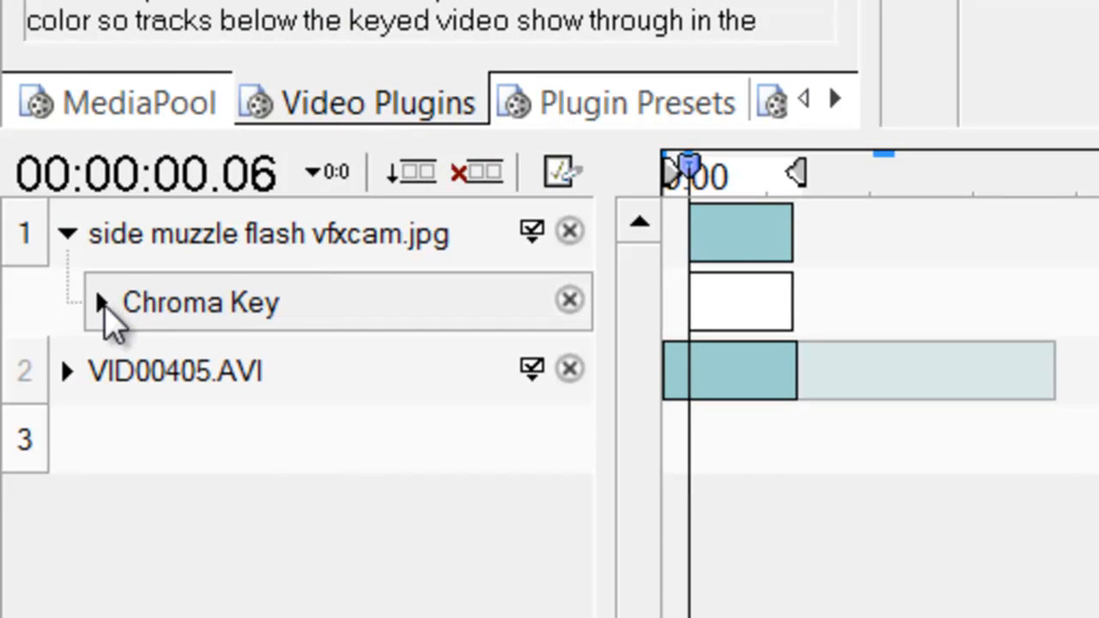
left_click(100, 302)
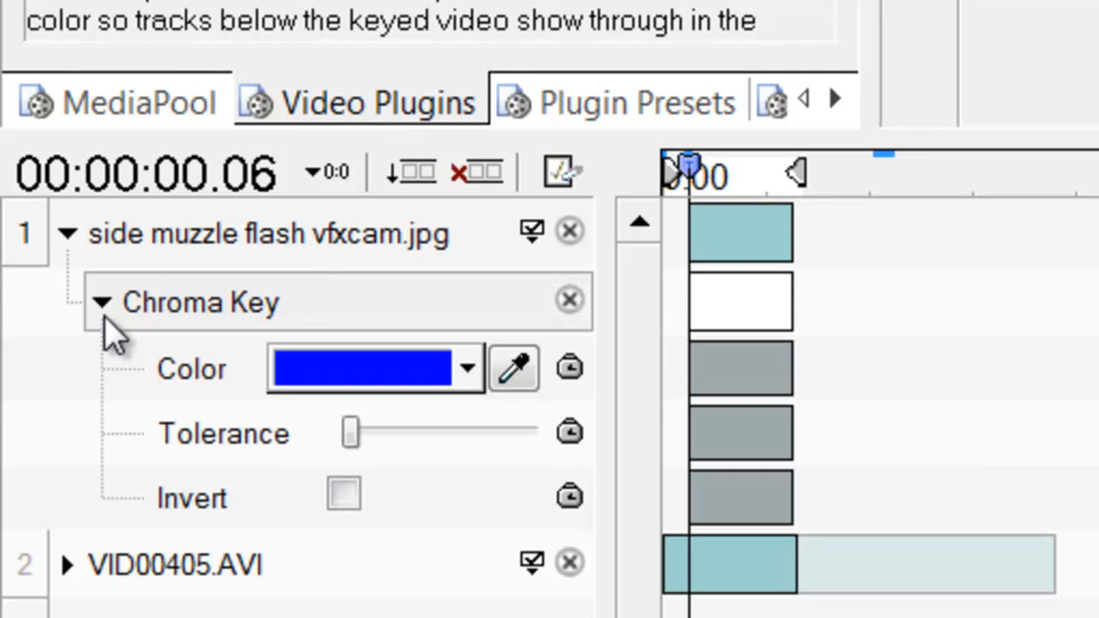
left_click(472, 387)
left_click(481, 340)
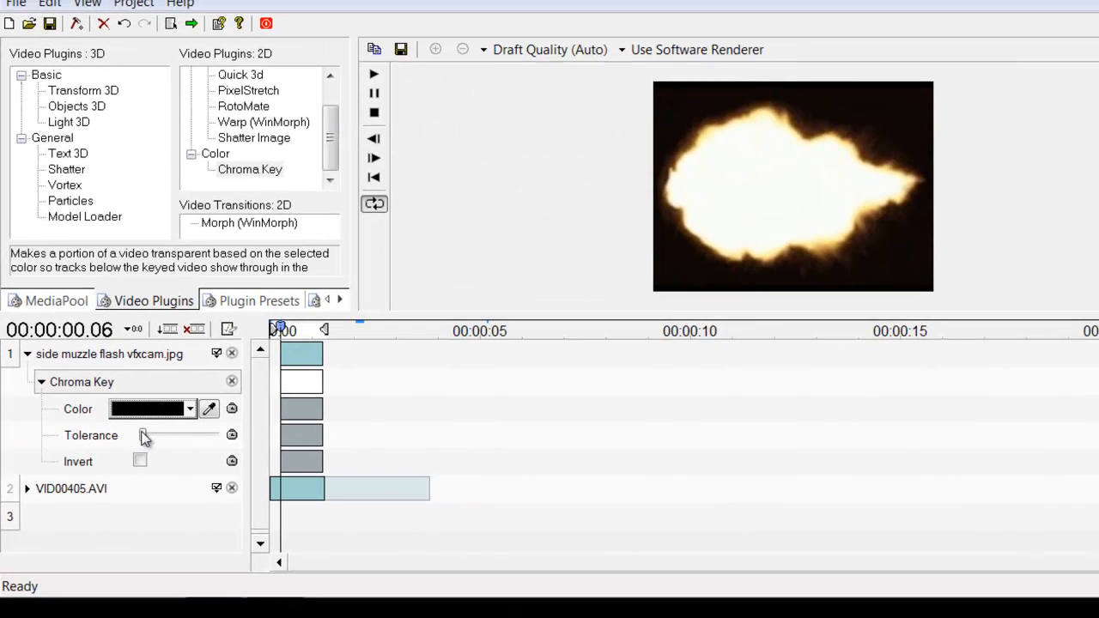
left_click_drag(144, 436, 167, 419)
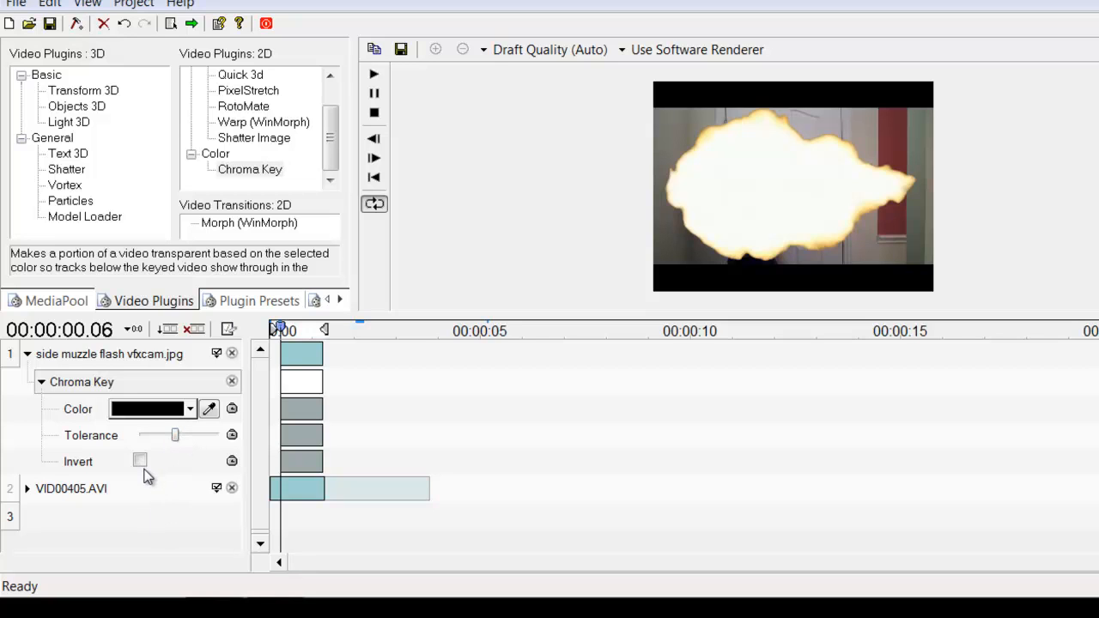
left_click(42, 382)
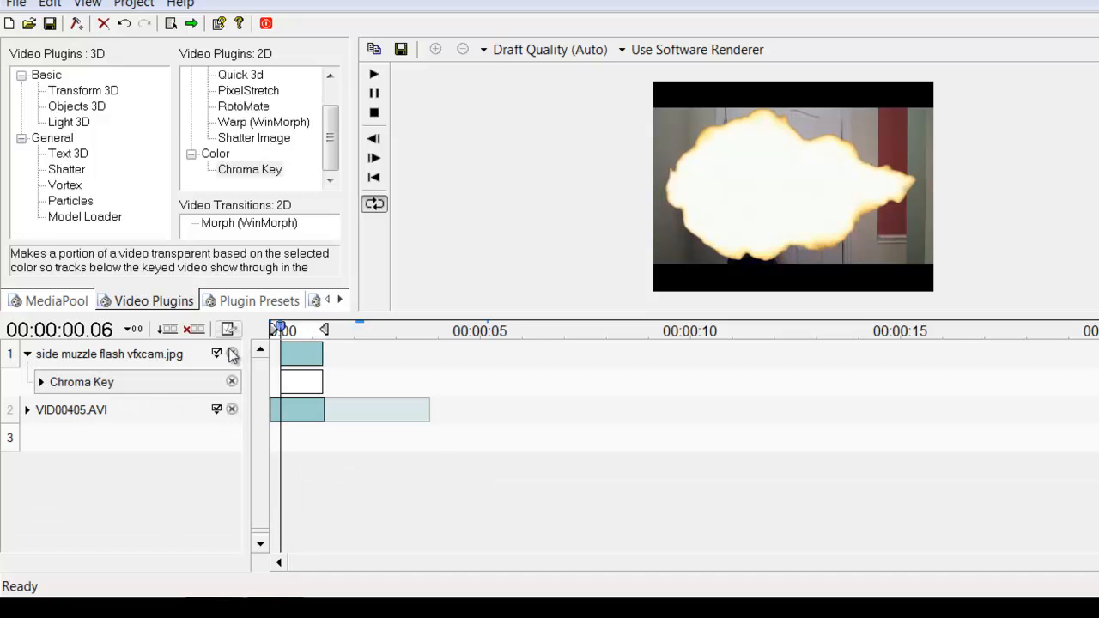
- Show the track properties of the muzzle flash clip and set its compositing mode to Screen
left_click(231, 355)
left_click(41, 411)
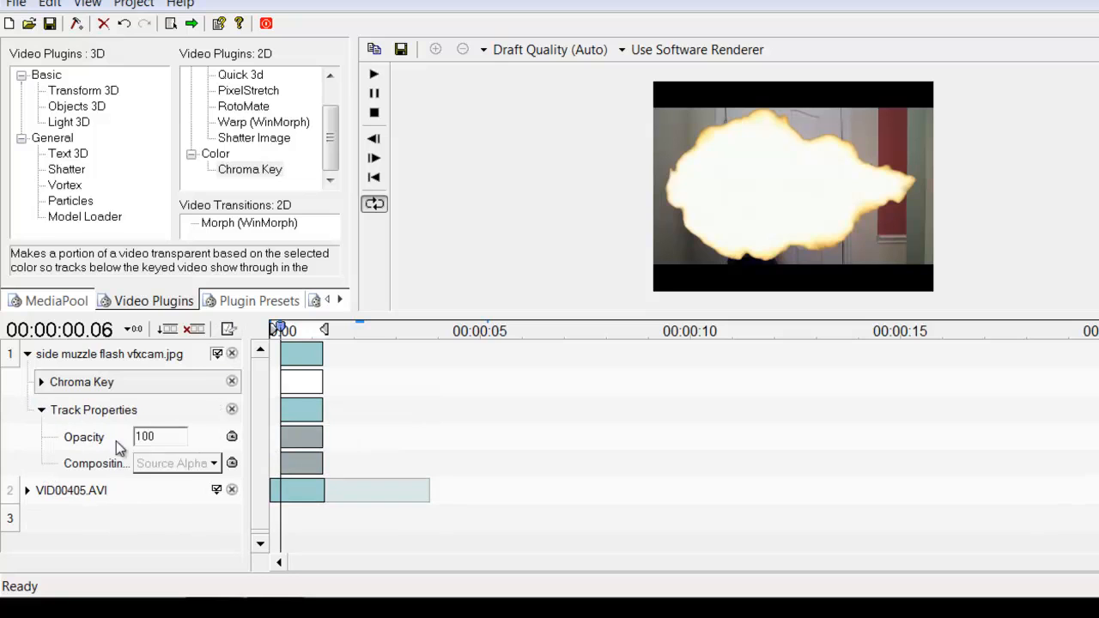
left_click(199, 465)
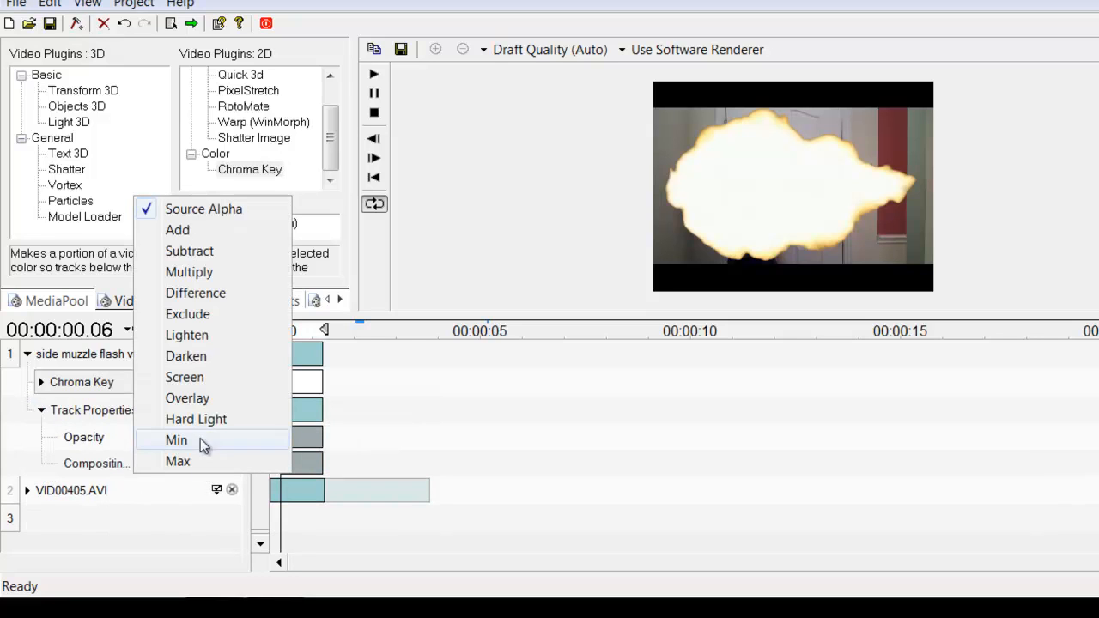
left_click(206, 378)
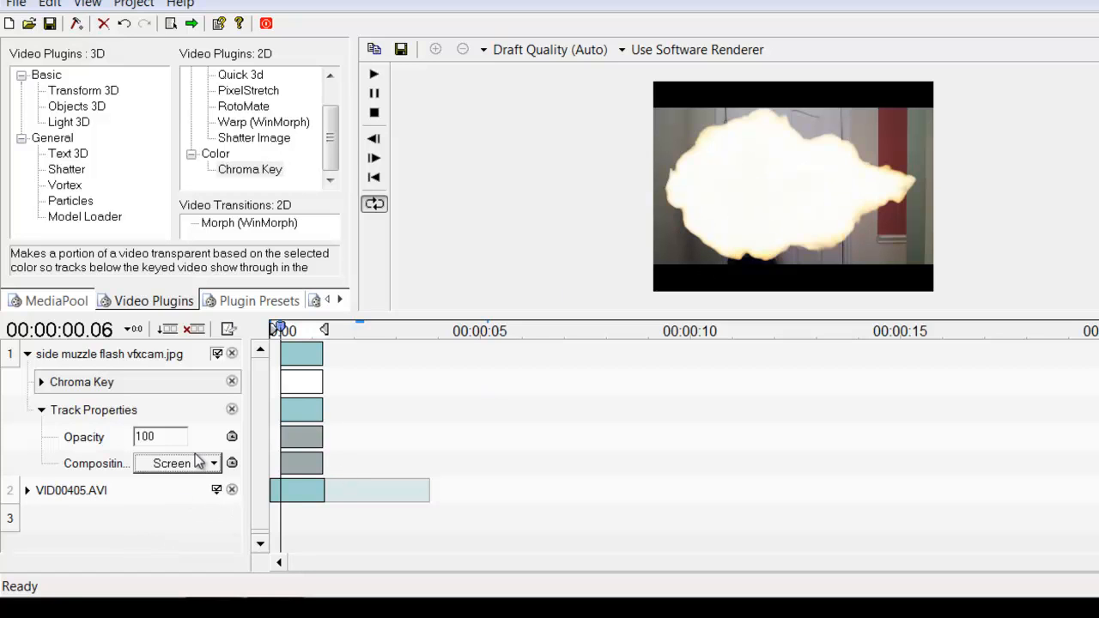
left_click(41, 411)
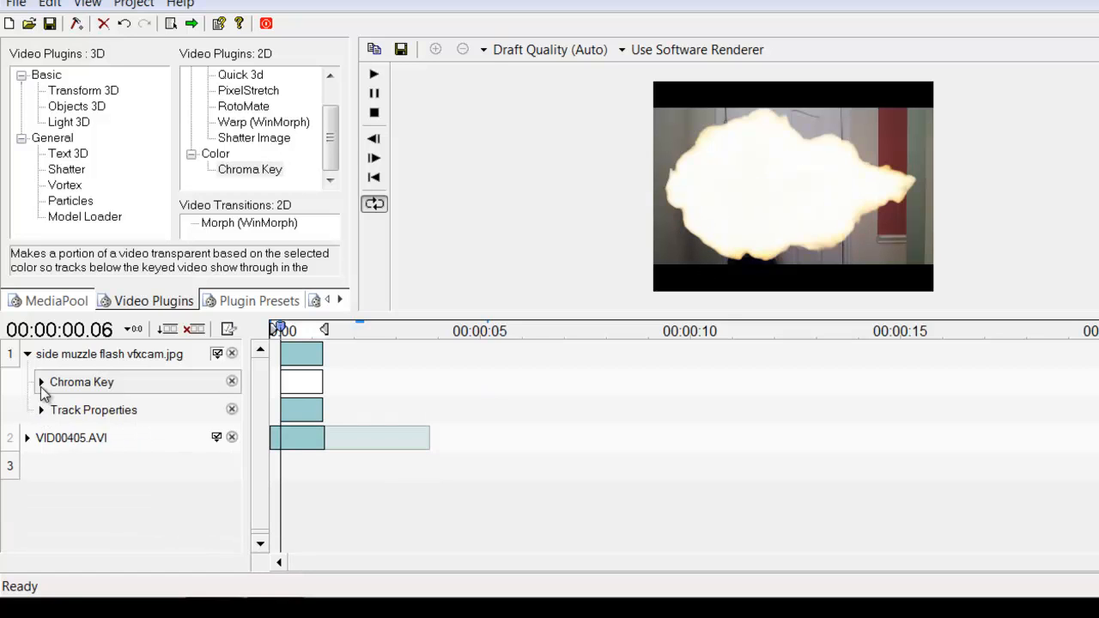
- Lower the Chroma Key tolerance on the muzzle flash clip to about a tenth of its range
left_click(41, 382)
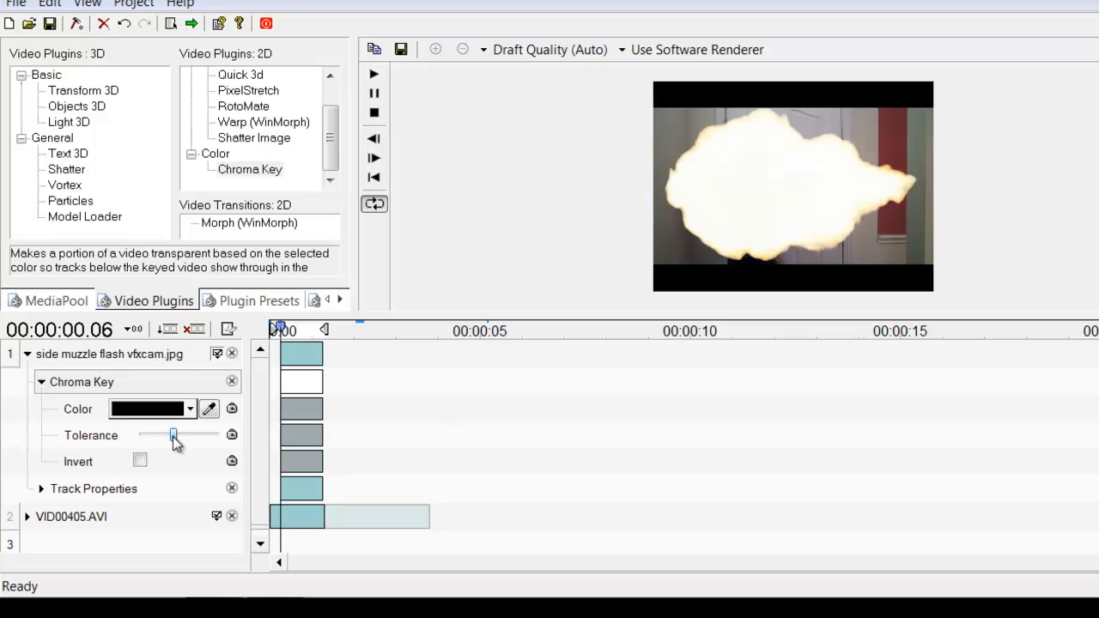
left_click_drag(175, 441, 149, 444)
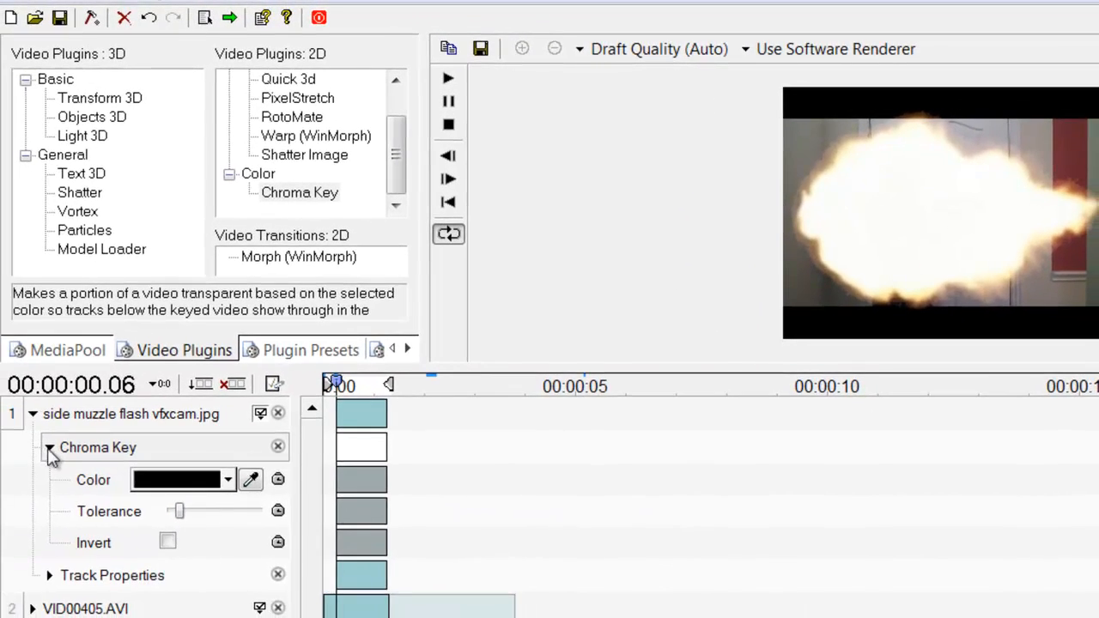
left_click(49, 448)
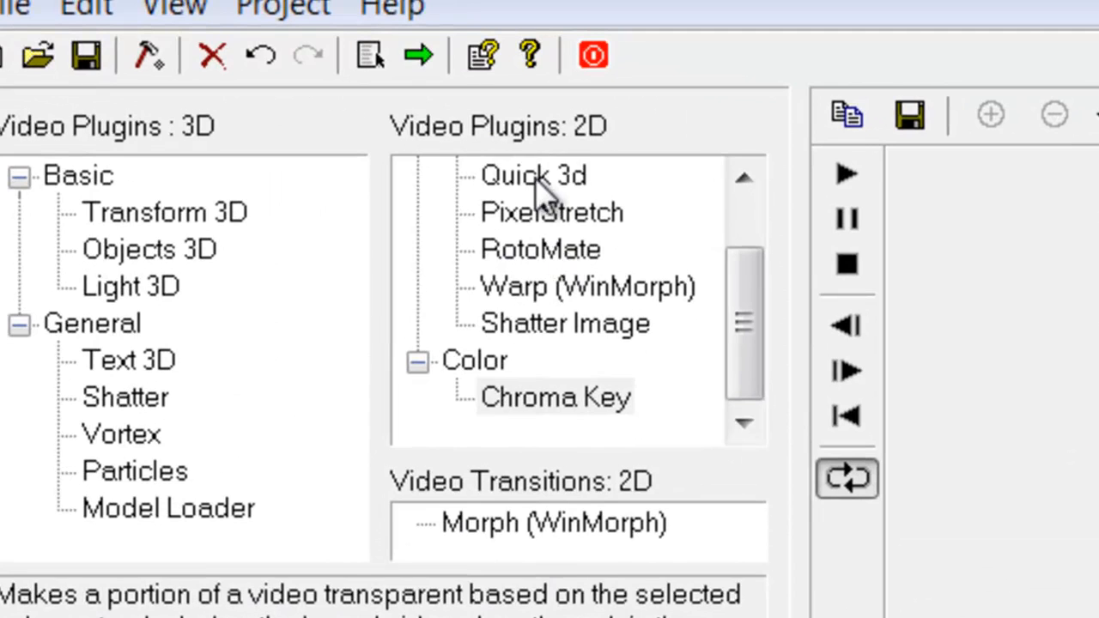
- Apply the Quick 3d video plugin to the side muzzle flash clip and expand its parameters
left_click(292, 83)
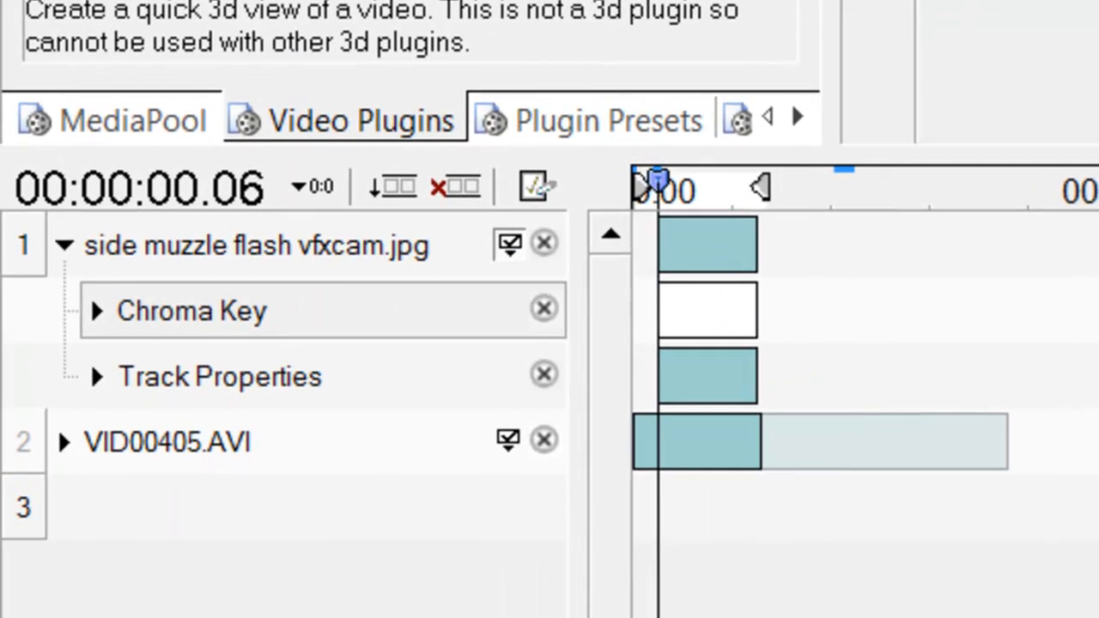
left_click_drag(534, 176, 373, 263)
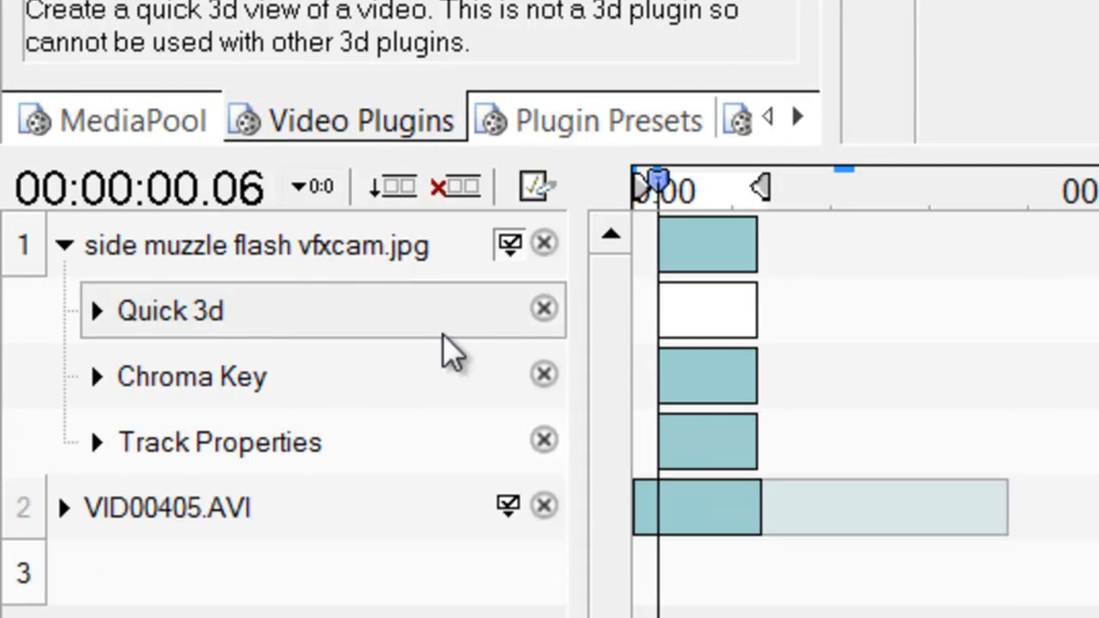
left_click(96, 310)
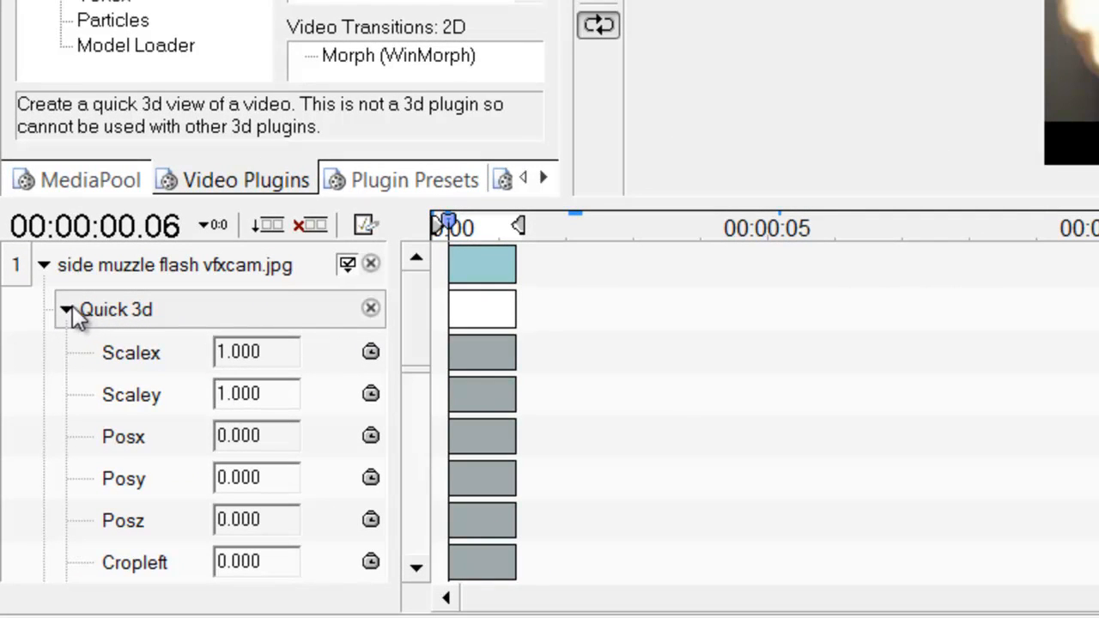
left_click(67, 309)
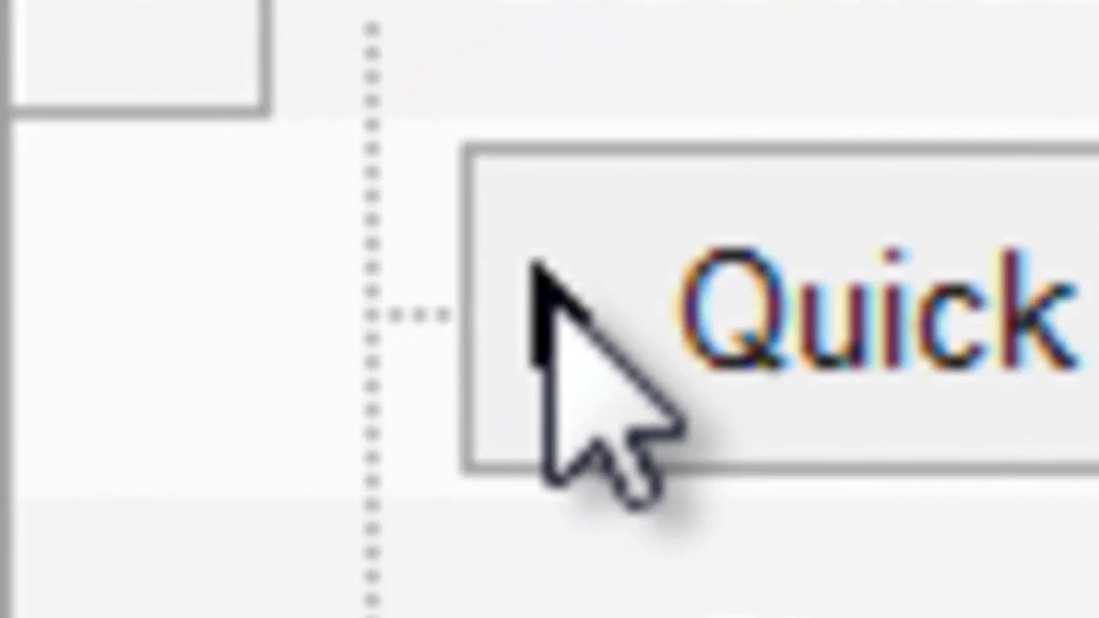
left_click(66, 309)
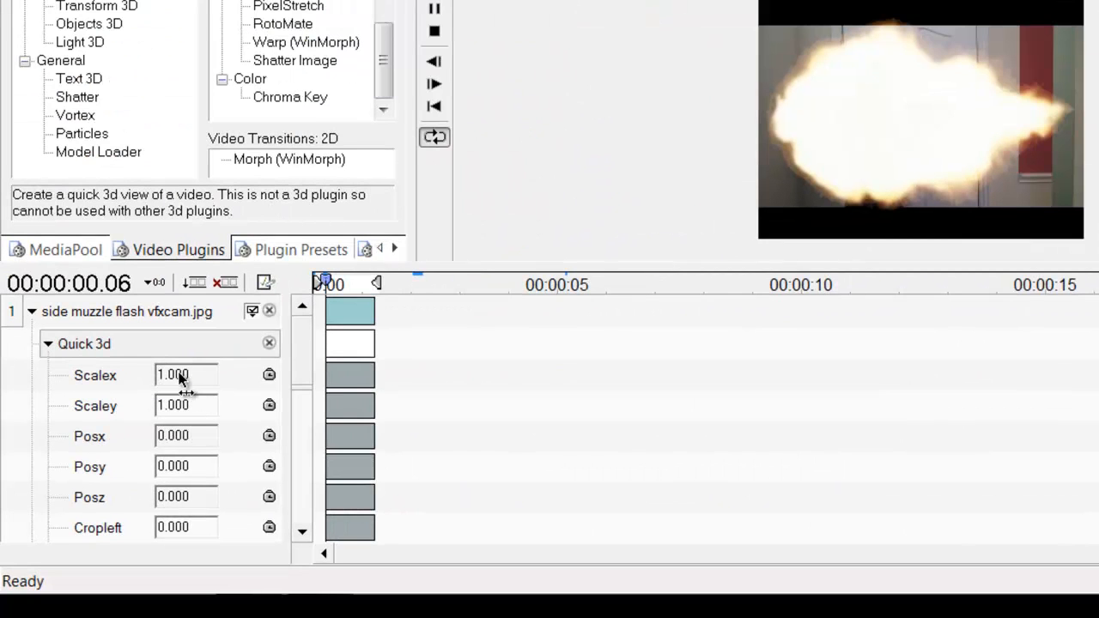
- Shrink the muzzle flash to Scalex 0.384 and Scaley 0.357, and position it at Posx 0.288 and Posy 0.080
left_click_drag(182, 370, 172, 412)
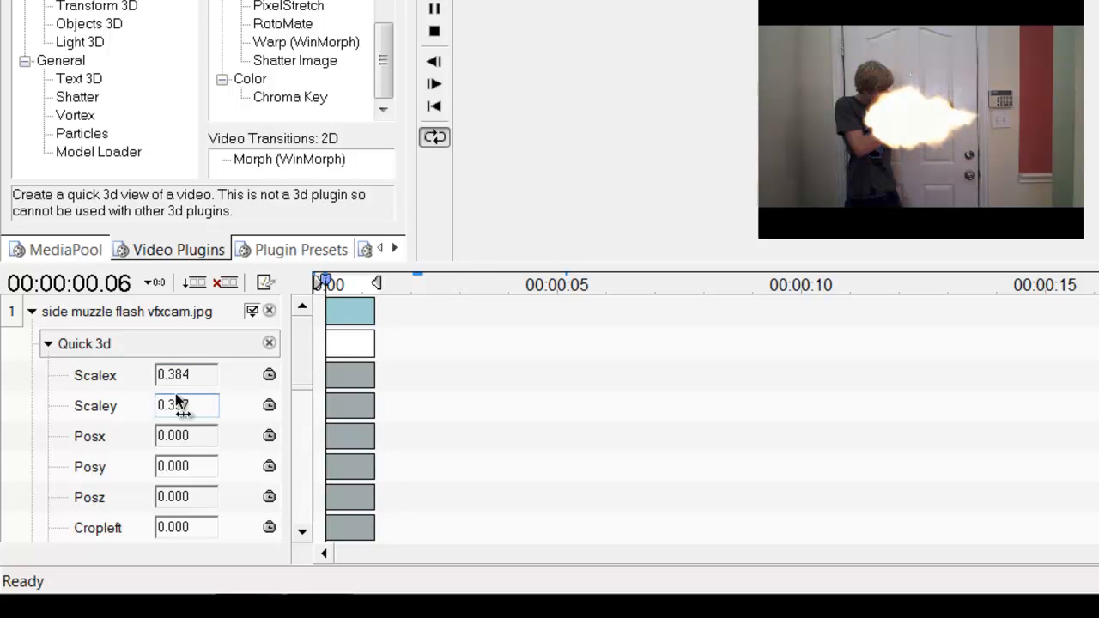
scroll(309, 387, "down", 2)
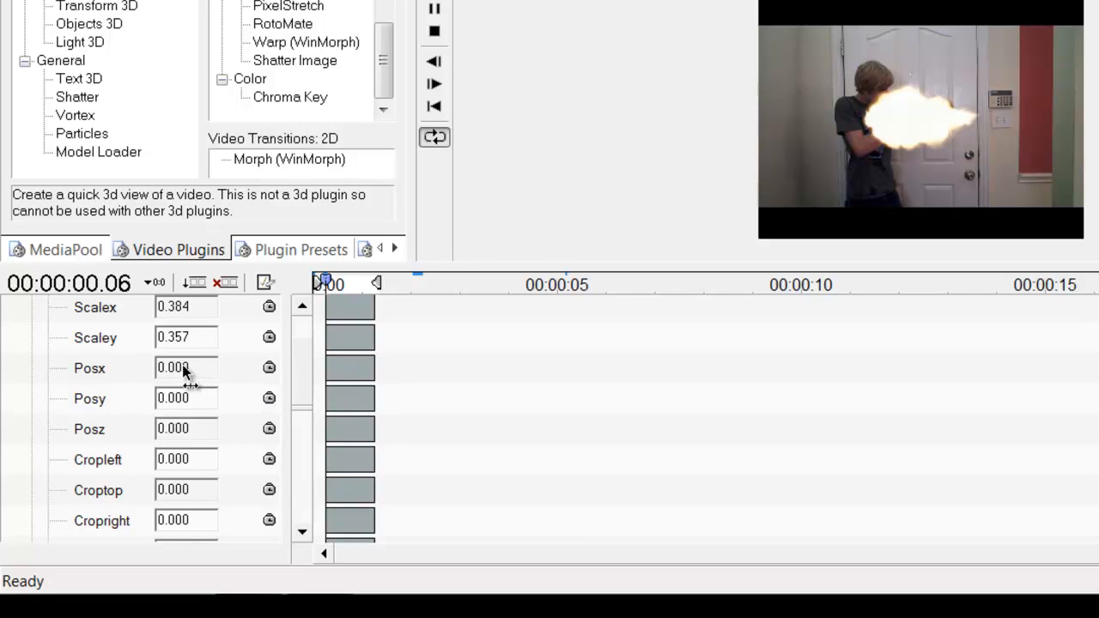
left_click_drag(182, 367, 182, 367)
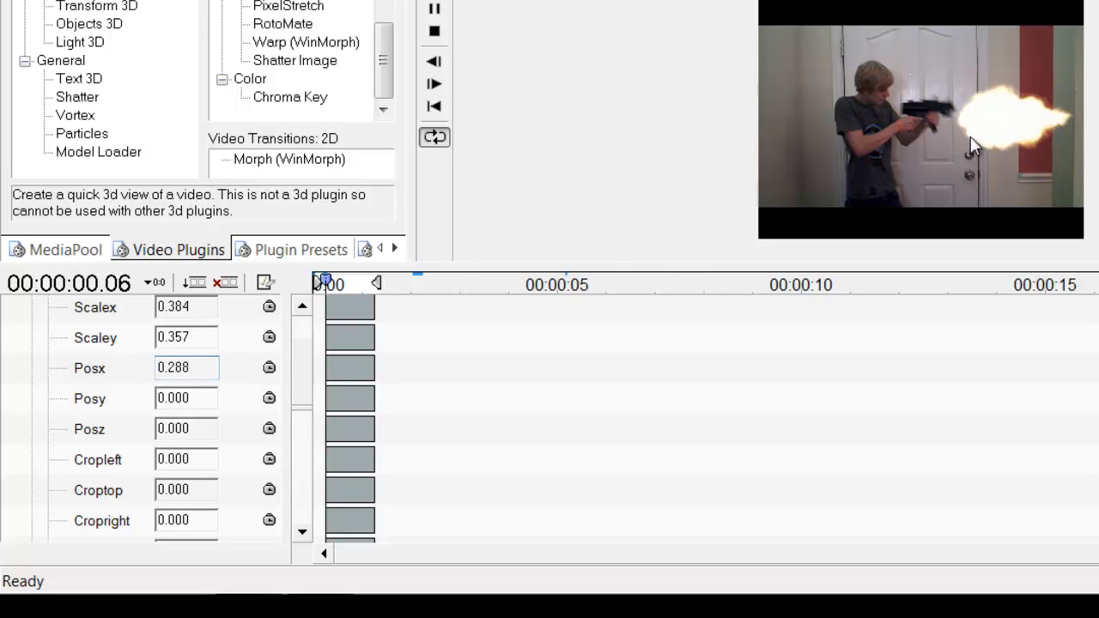
left_click_drag(179, 401, 190, 438)
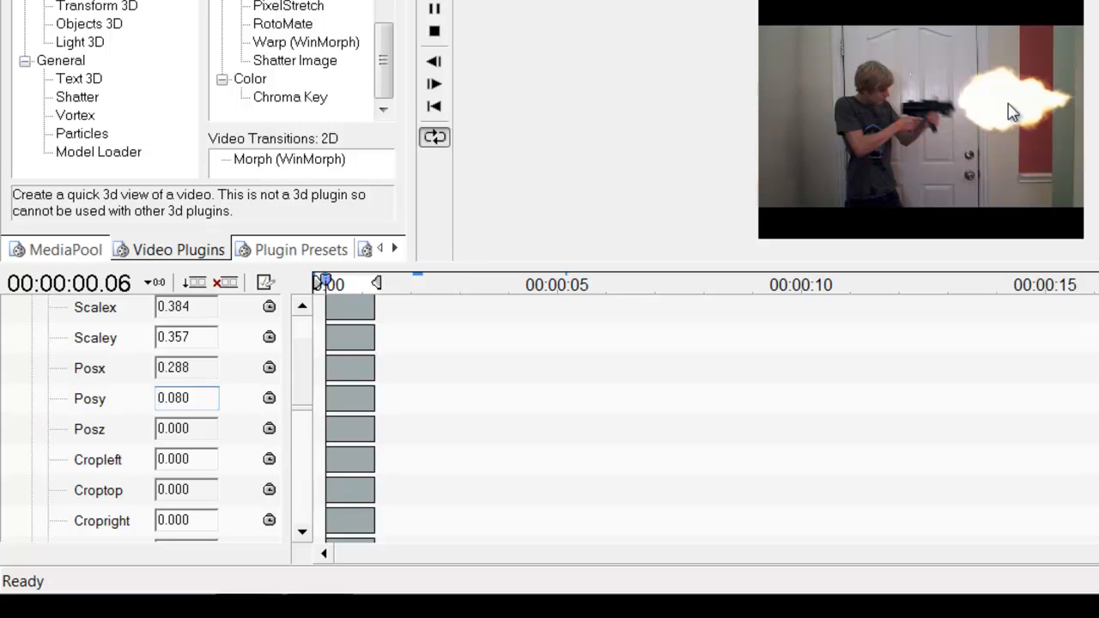
- Reduce the flash to Scalex 0.321 and Scaley 0.275, and set its Posx to 0.300
mouse_move(172, 306)
left_mouse_down()
mouse_move(189, 343)
mouse_move(180, 314)
left_mouse_up()
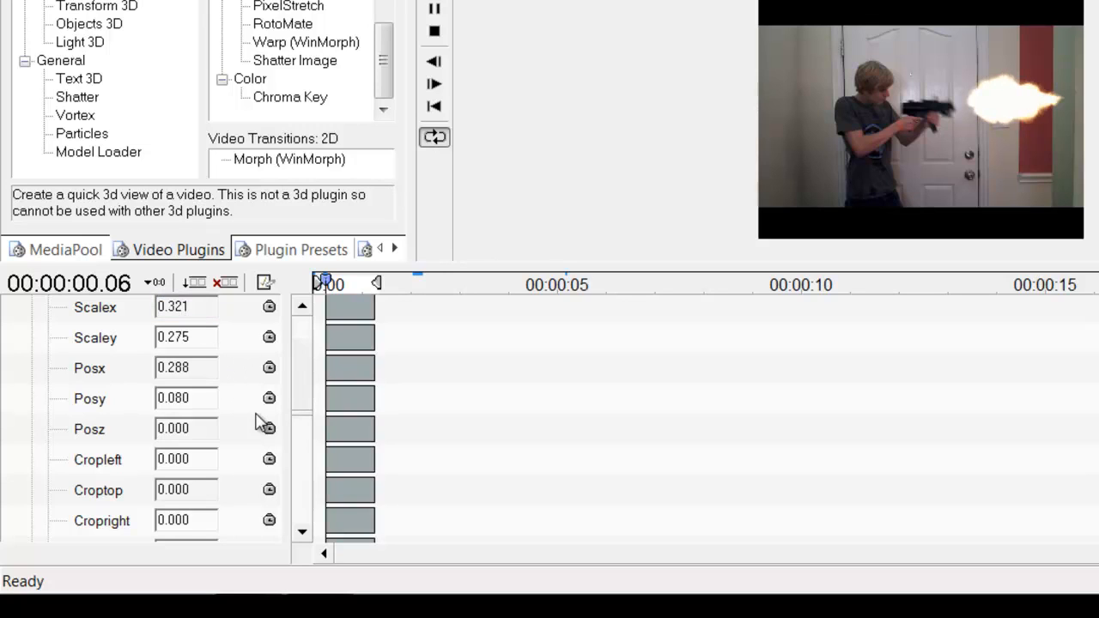
left_click_drag(183, 372, 180, 370)
left_click(164, 372)
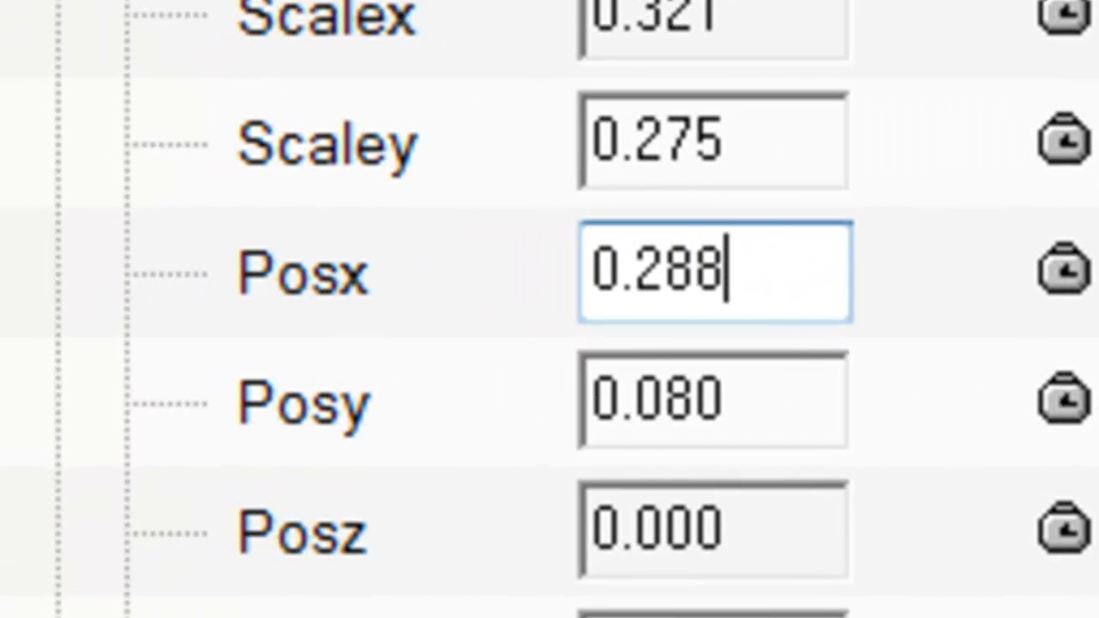
key("BackSpace")
key("BackSpace")
key("BackSpace")
type("300")
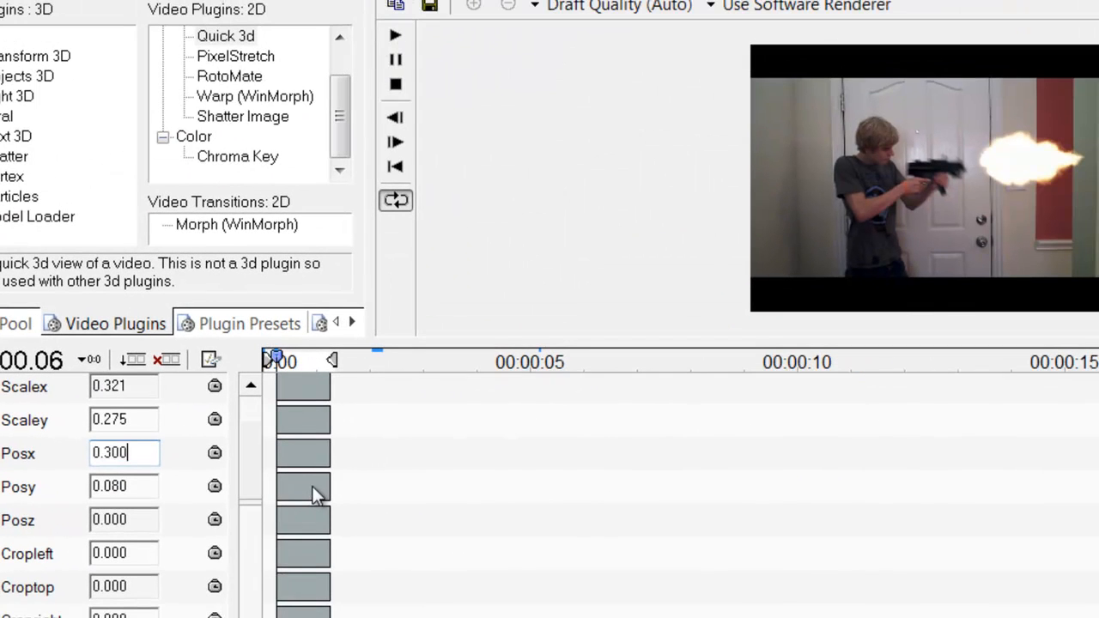
left_click(175, 417)
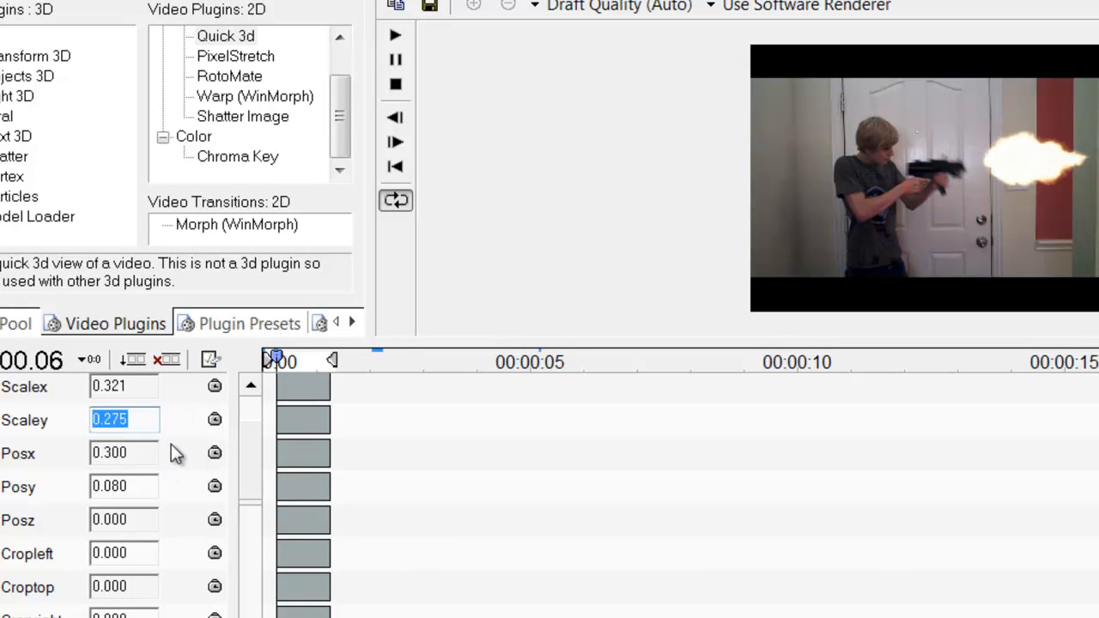
- Set the Posx of the muzzle flash to 0.159 and apply it to the preview
left_click(147, 456)
left_click(135, 454)
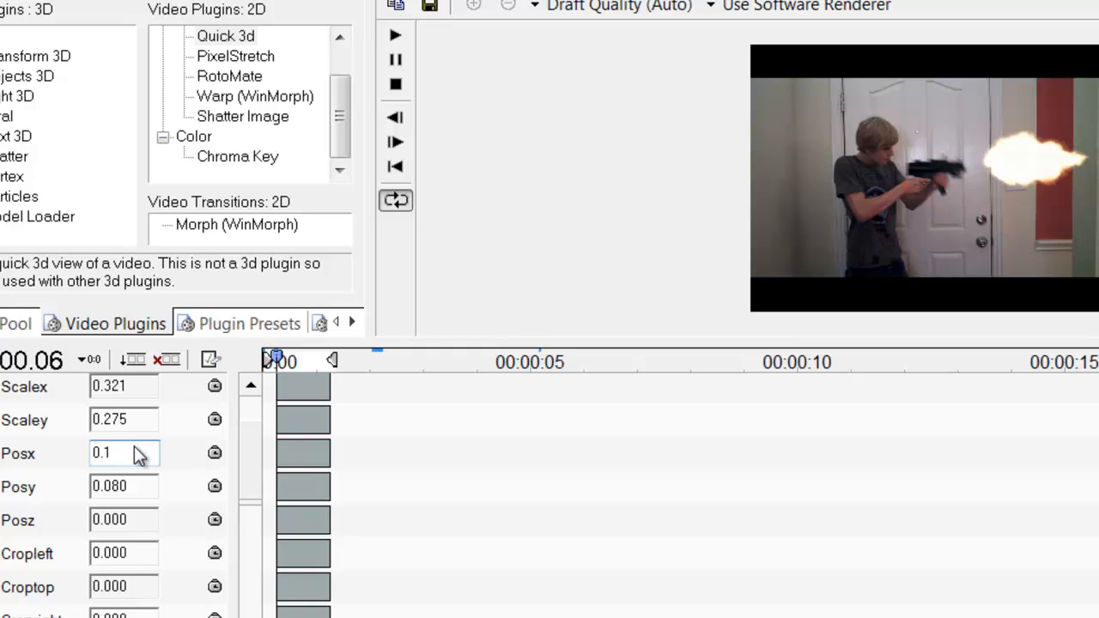
left_click(182, 428)
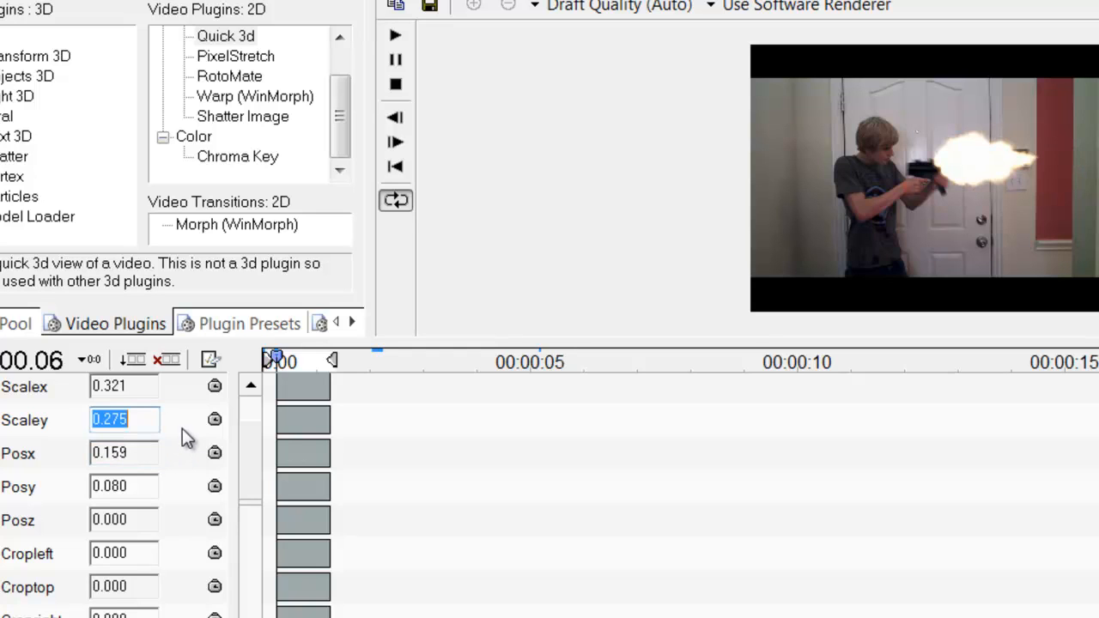
- Change the horizontal position of the muzzle flash to a Posx of 0.190
left_click(140, 454)
key("Right")
key("Right")
key("Right")
key("Right")
key("Right")
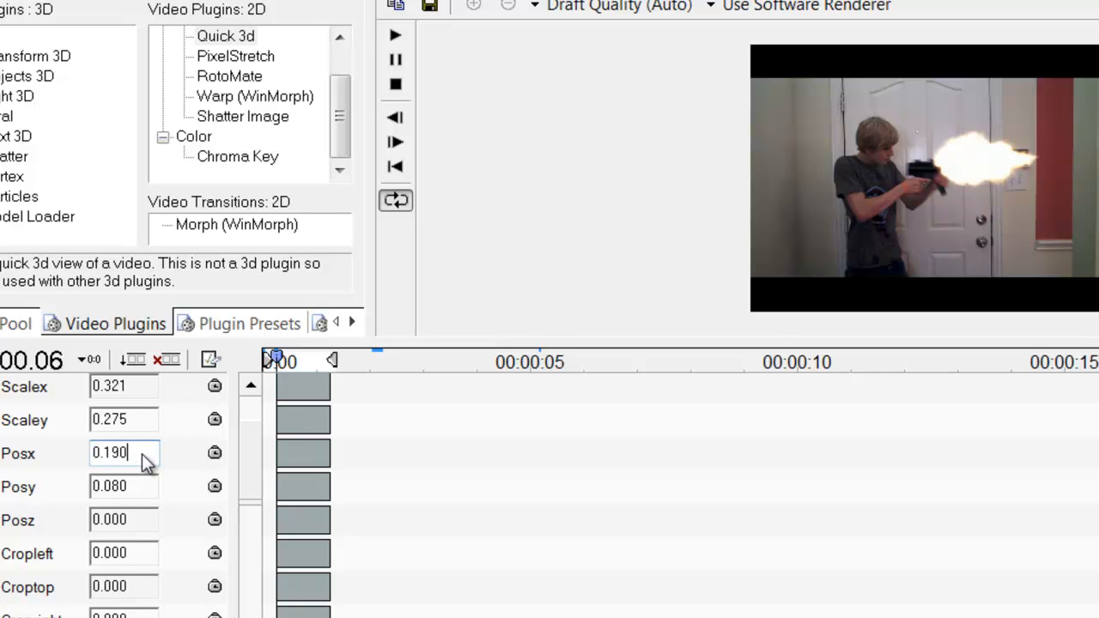
left_click(186, 425)
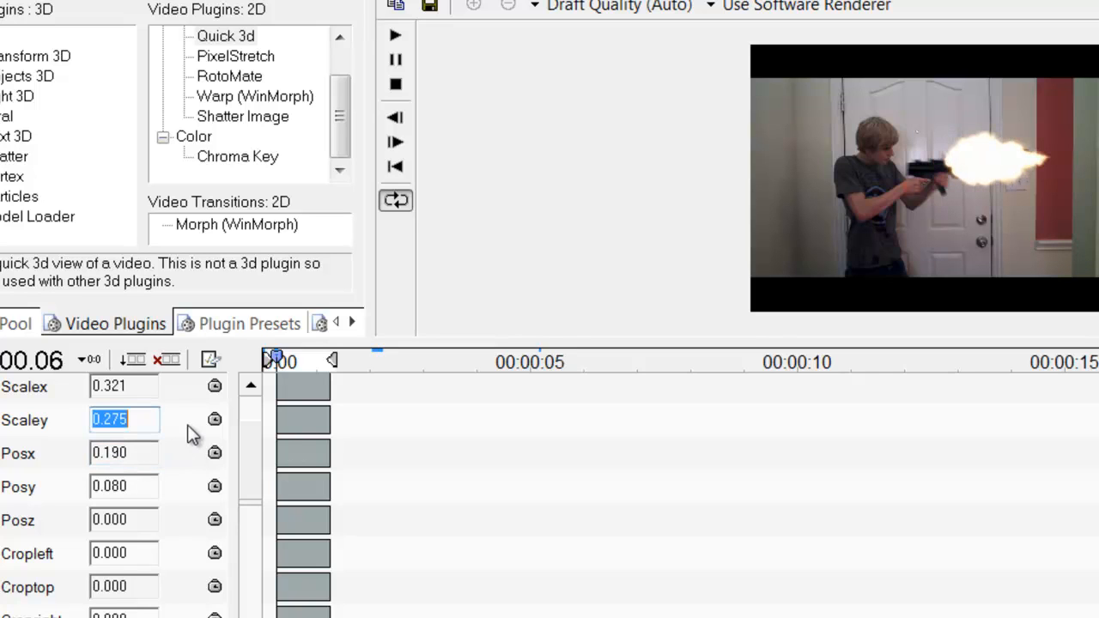
- Move the muzzle flash horizontally by setting Posx to 0.220
left_click(135, 455)
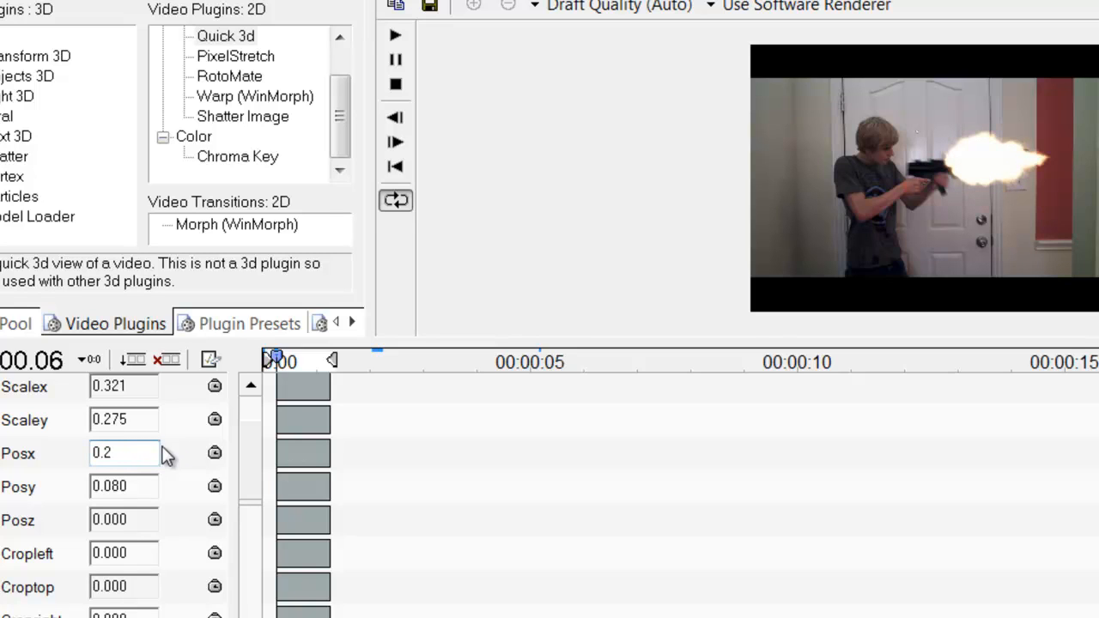
left_click(184, 430)
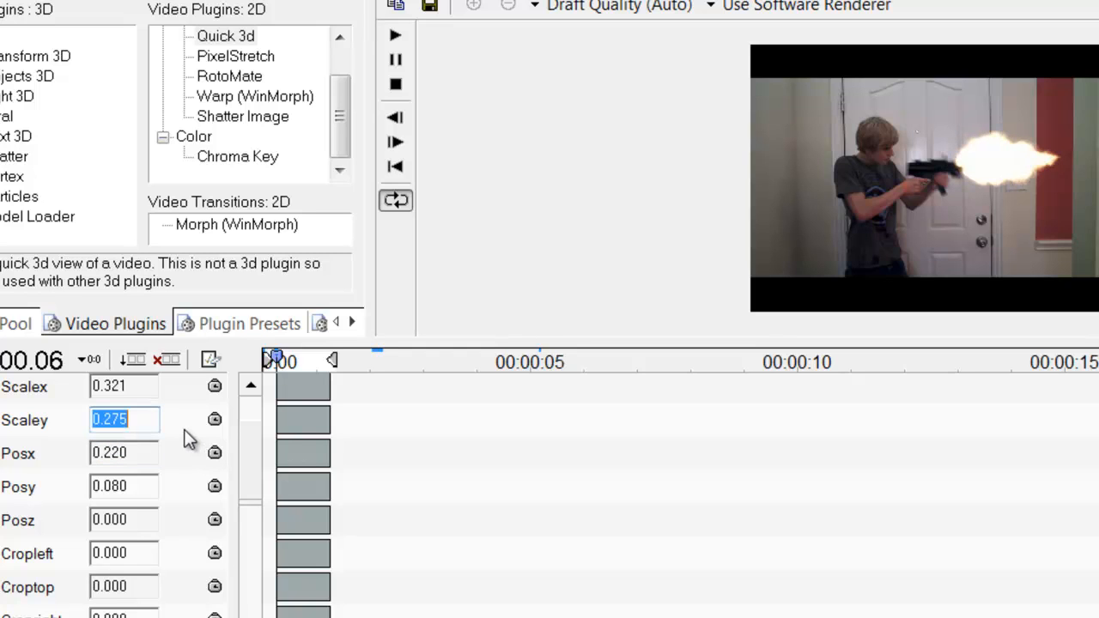
left_click(179, 459)
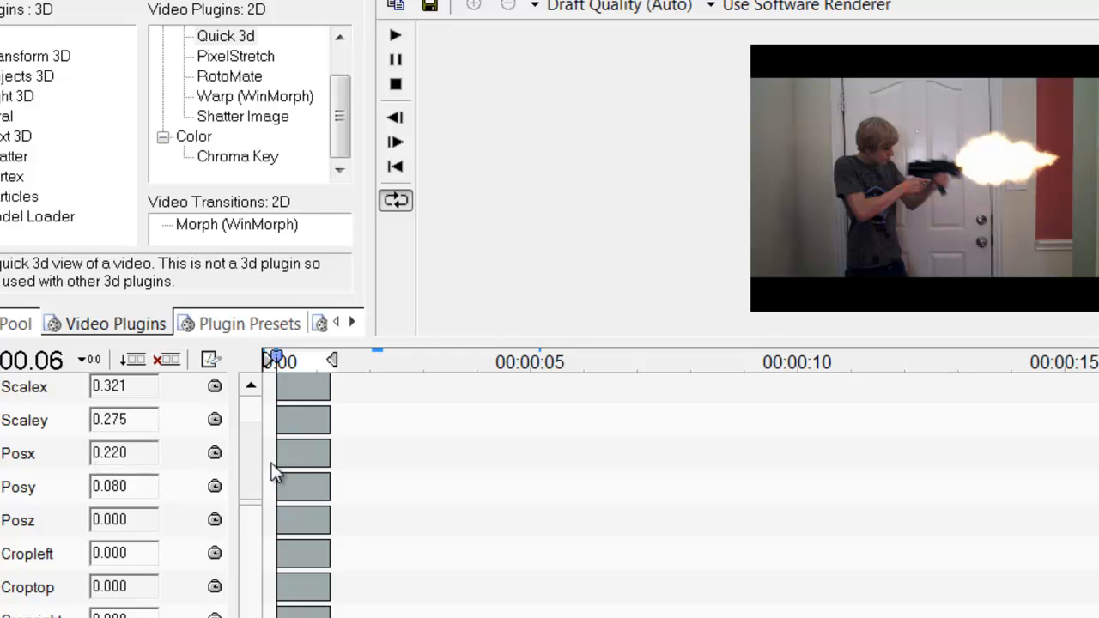
- Set the Posx of the muzzle flash to 0.250
left_click(121, 453)
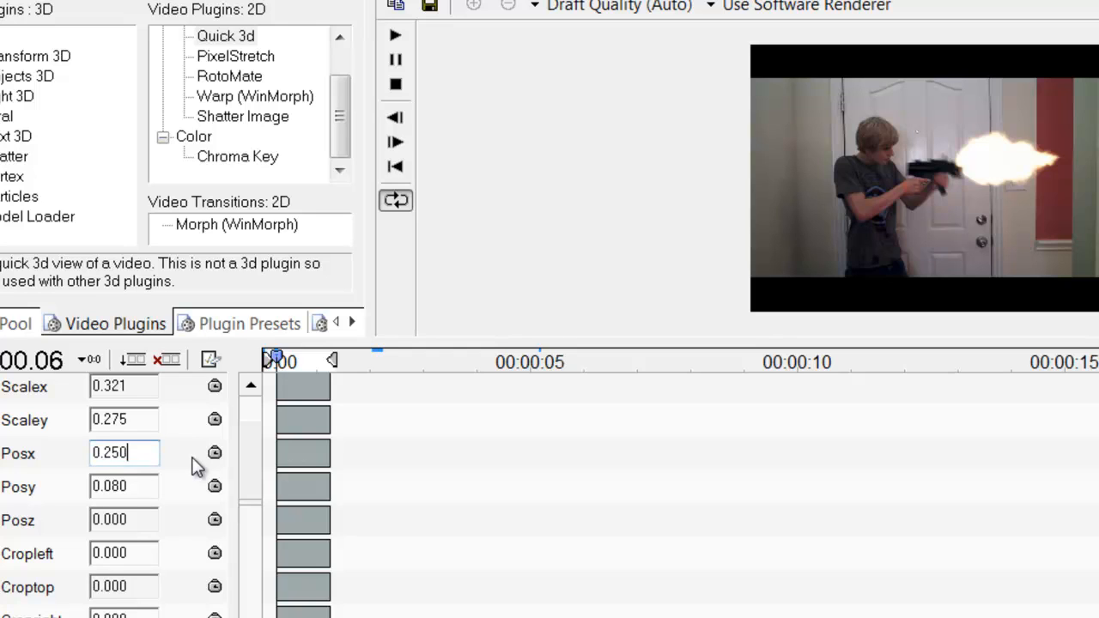
left_click(183, 429)
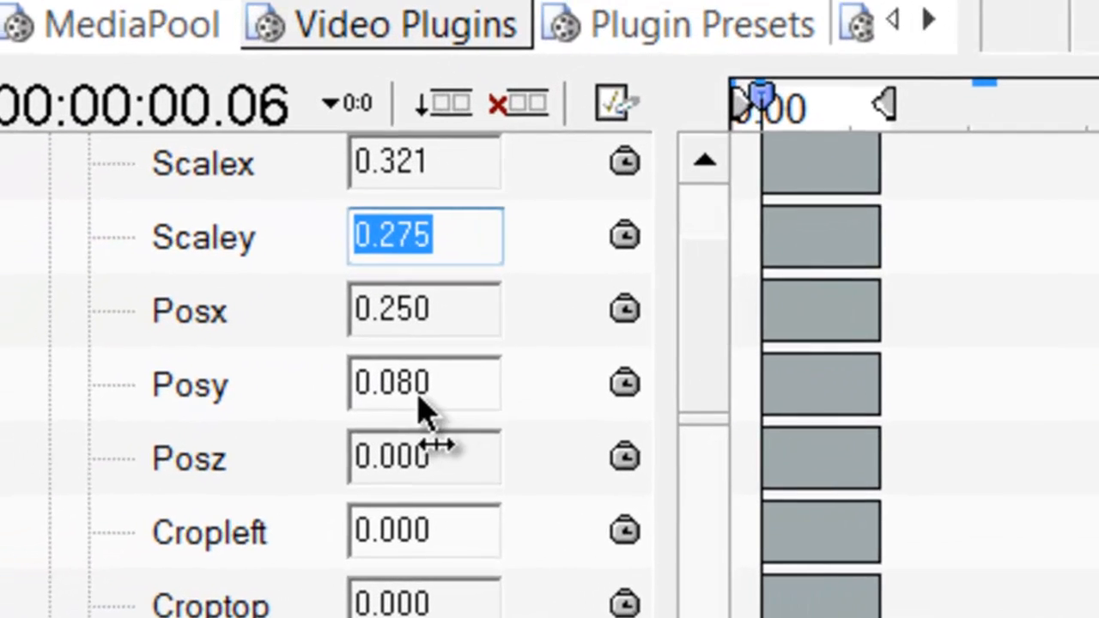
- Try a Posy of 0.01 for the vertical position of the muzzle flash
left_click(123, 489)
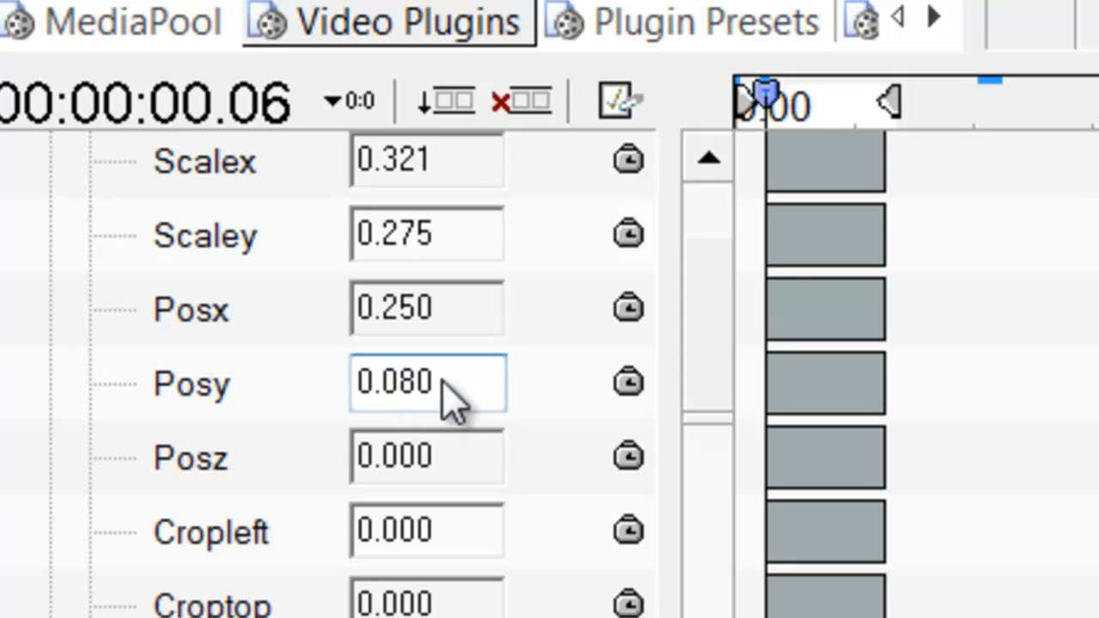
key("BackSpace")
key("BackSpace")
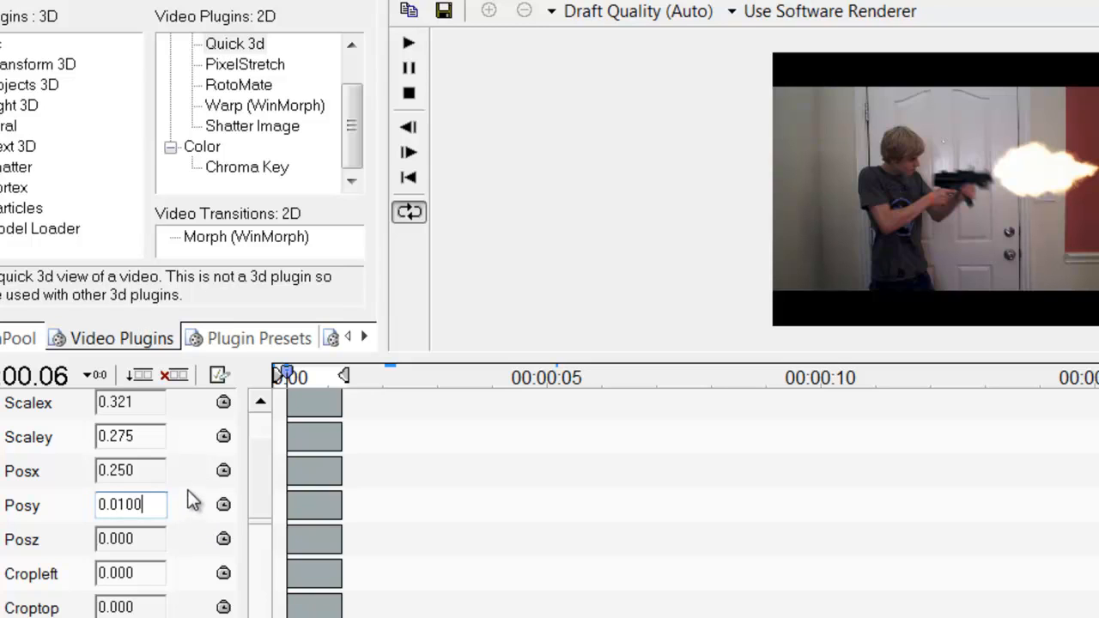
key("Return")
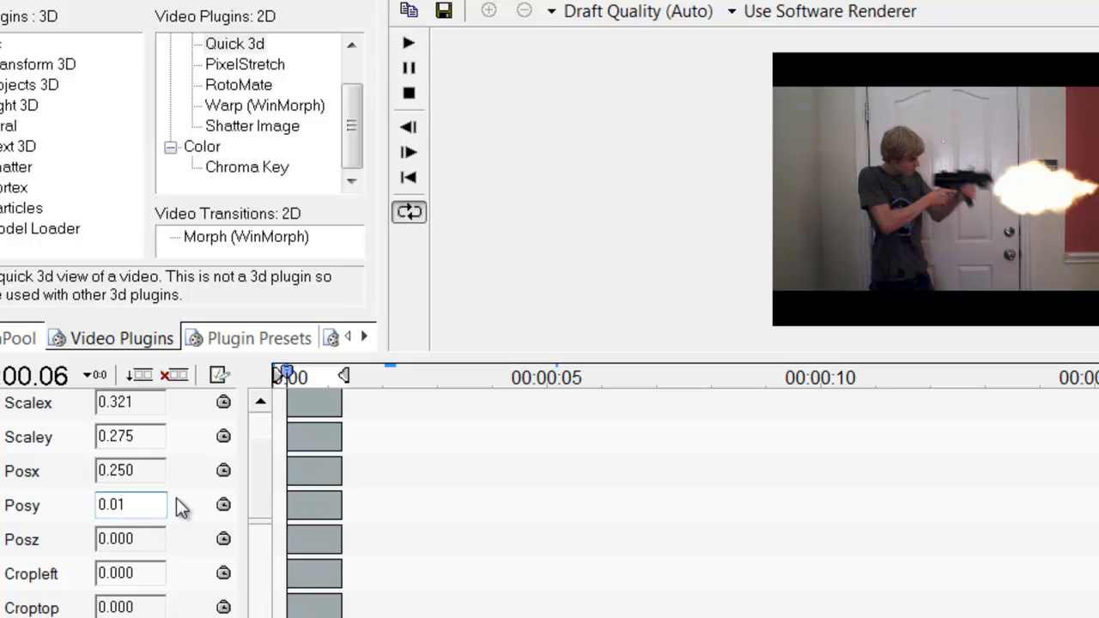
- Set the Posy of the muzzle flash to 0.075
type("0.75")
key("shift+Tab")
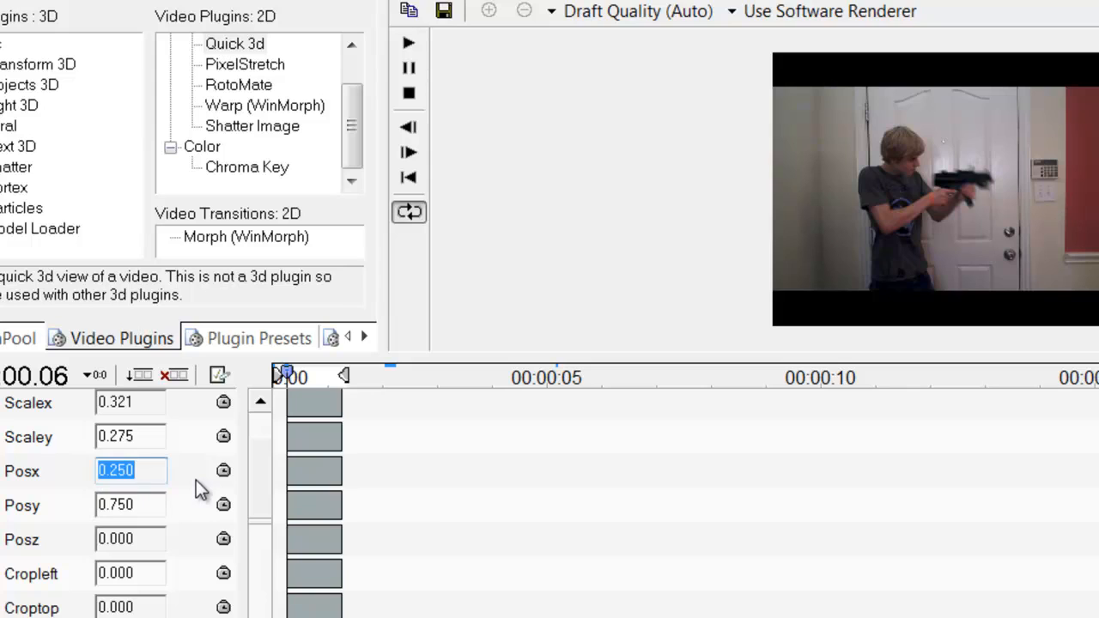
left_click(156, 505)
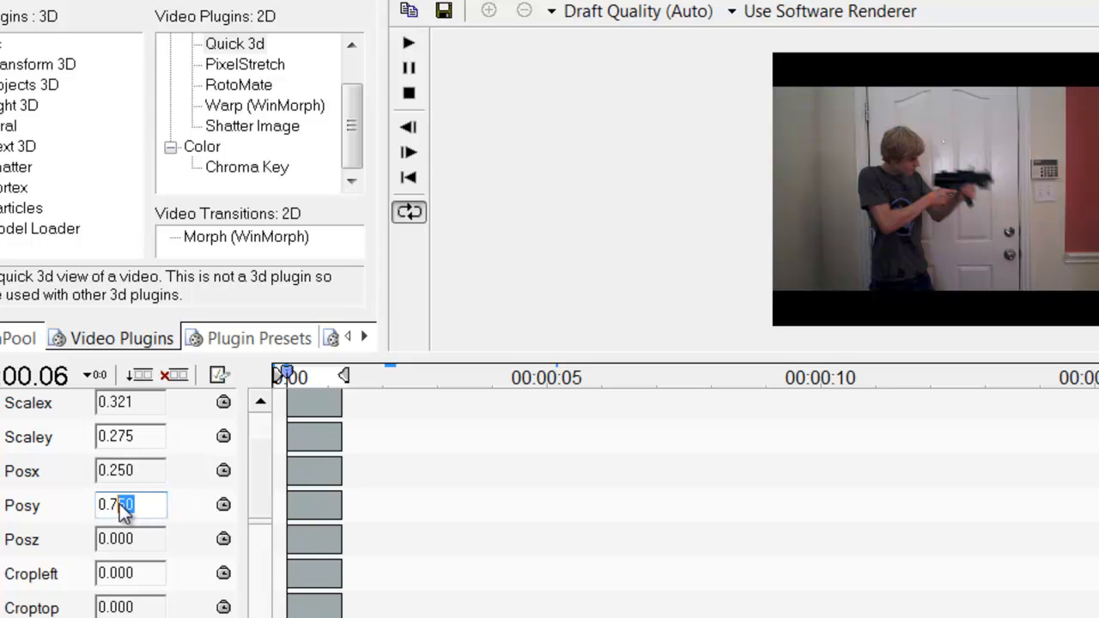
type("0")
key("shift+Tab")
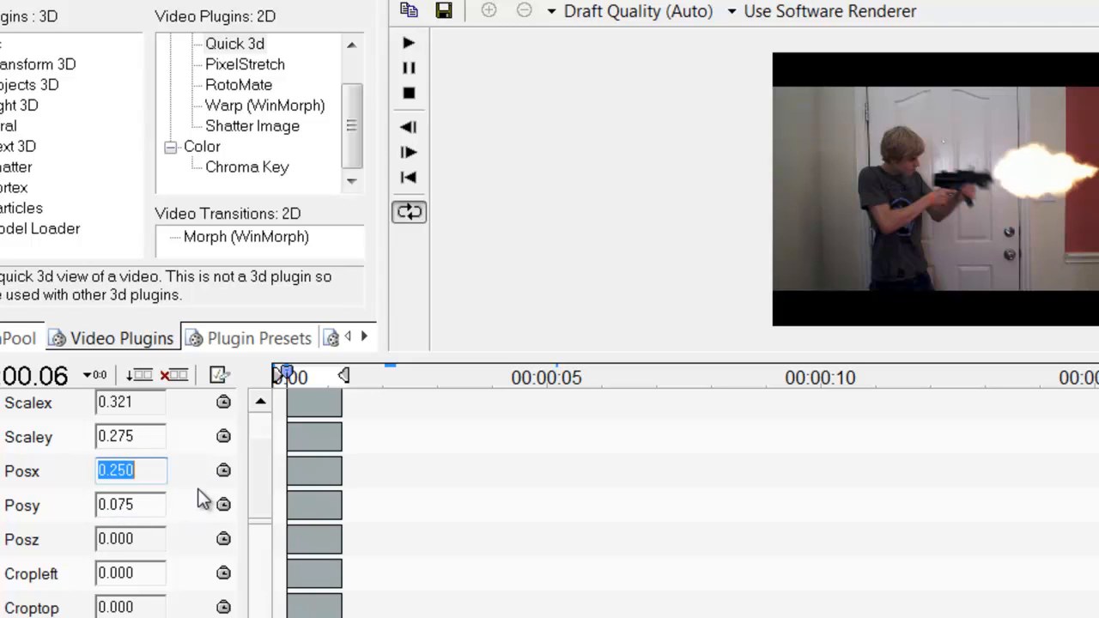
- Collapse the Quick 3d settings and the side muzzle flash vfxcam.jpg track in the timeline
left_click_drag(269, 495, 269, 464)
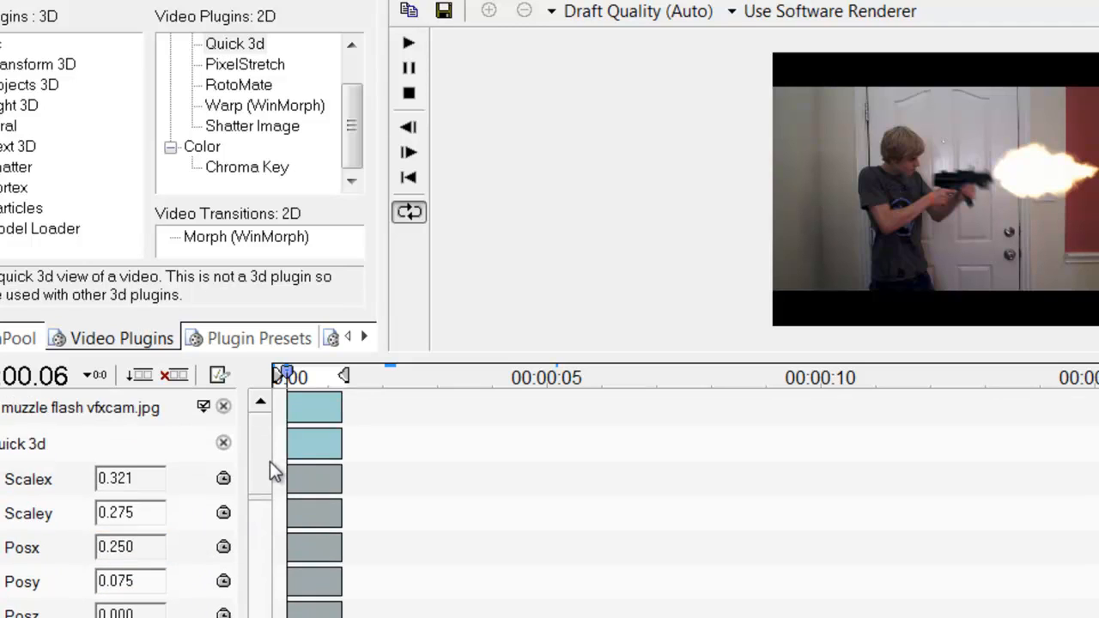
left_click(2, 444)
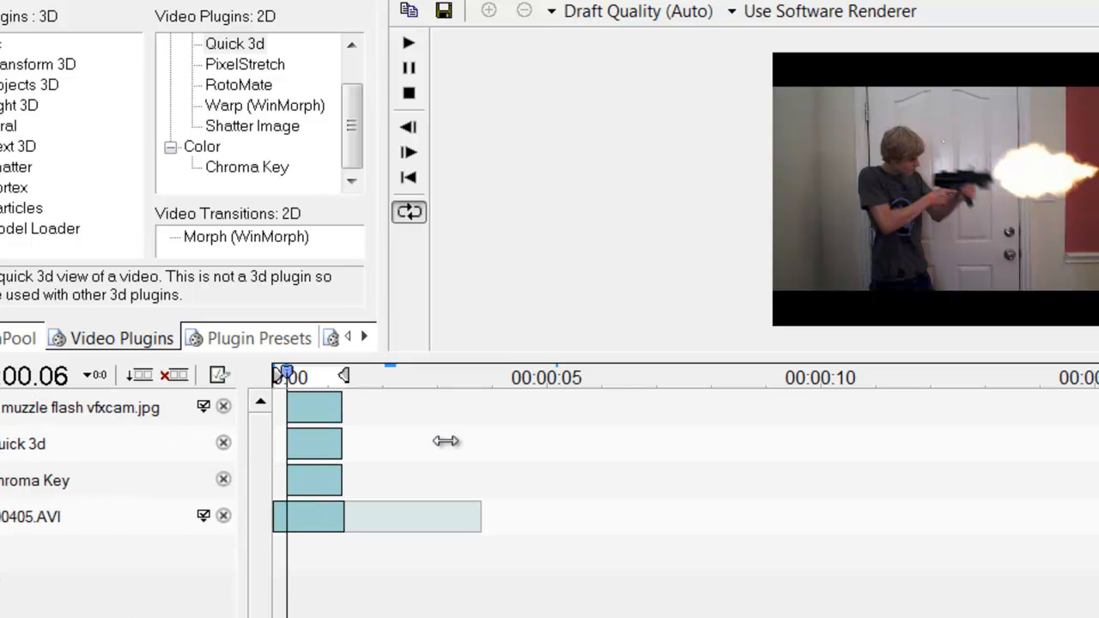
left_click(1, 408)
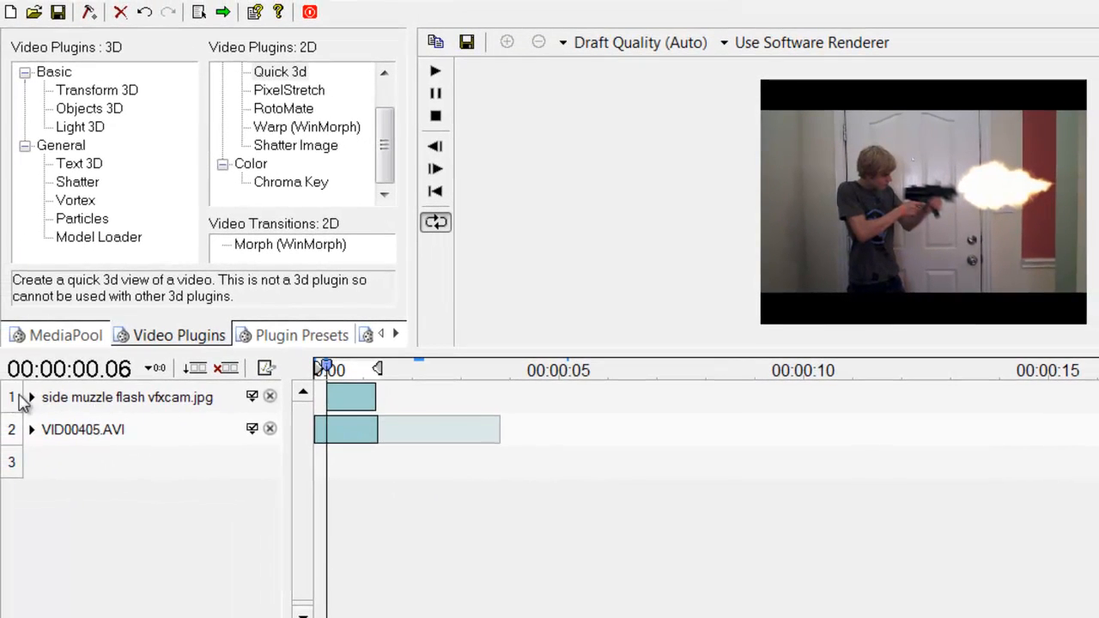
left_click(30, 398)
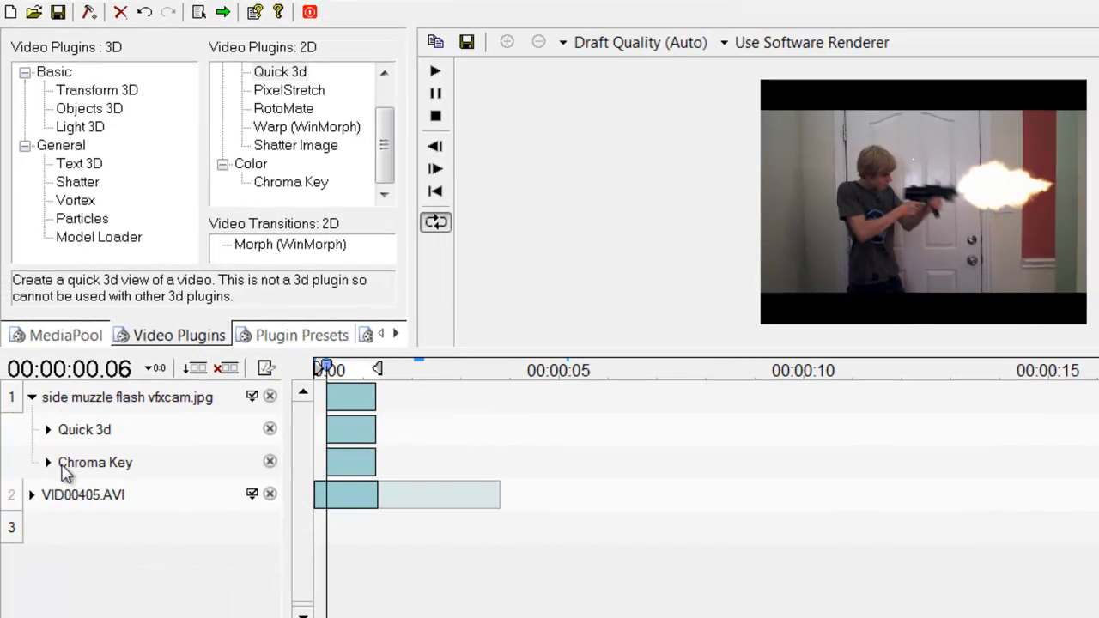
left_click(32, 396)
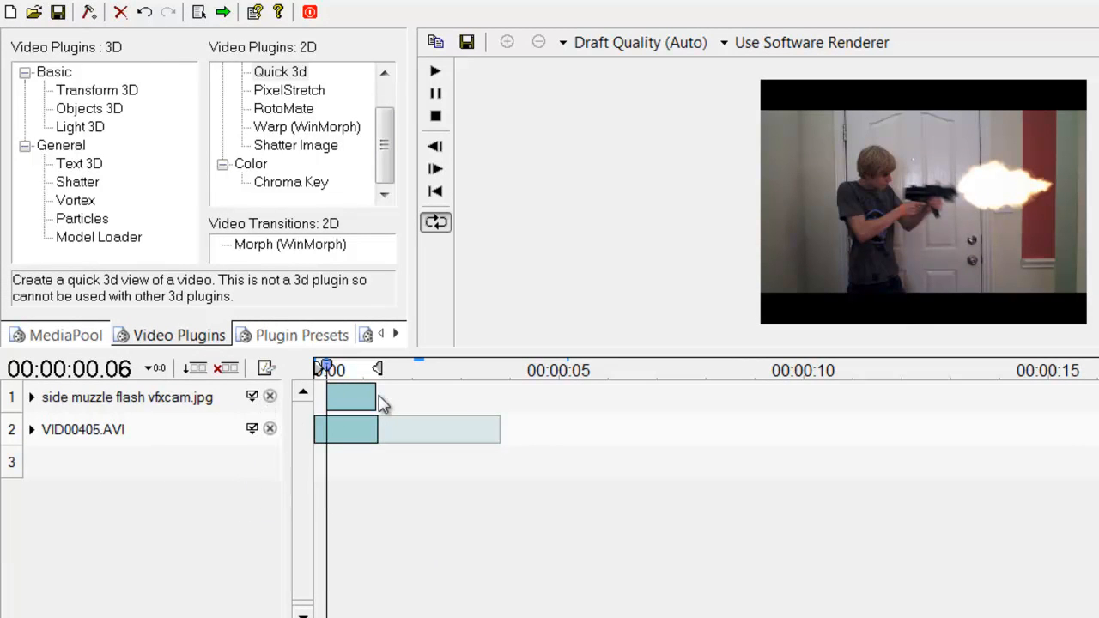
- Trim the end of the muzzle flash clip so it lasts only a brief moment, and preview the result
left_click_drag(376, 396, 358, 400)
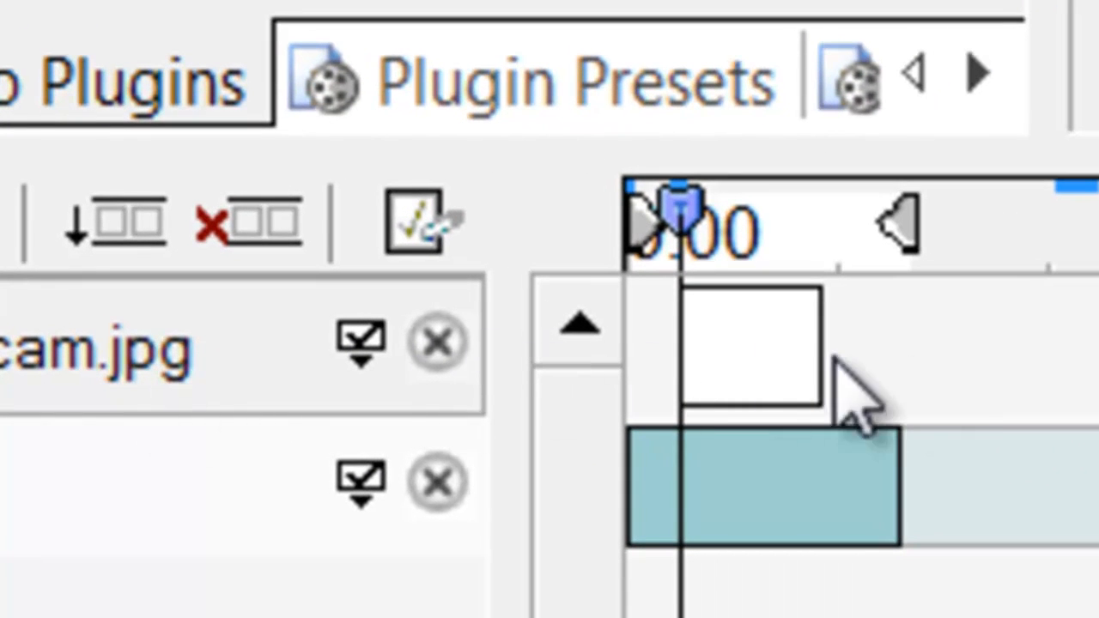
left_click_drag(802, 360, 689, 362)
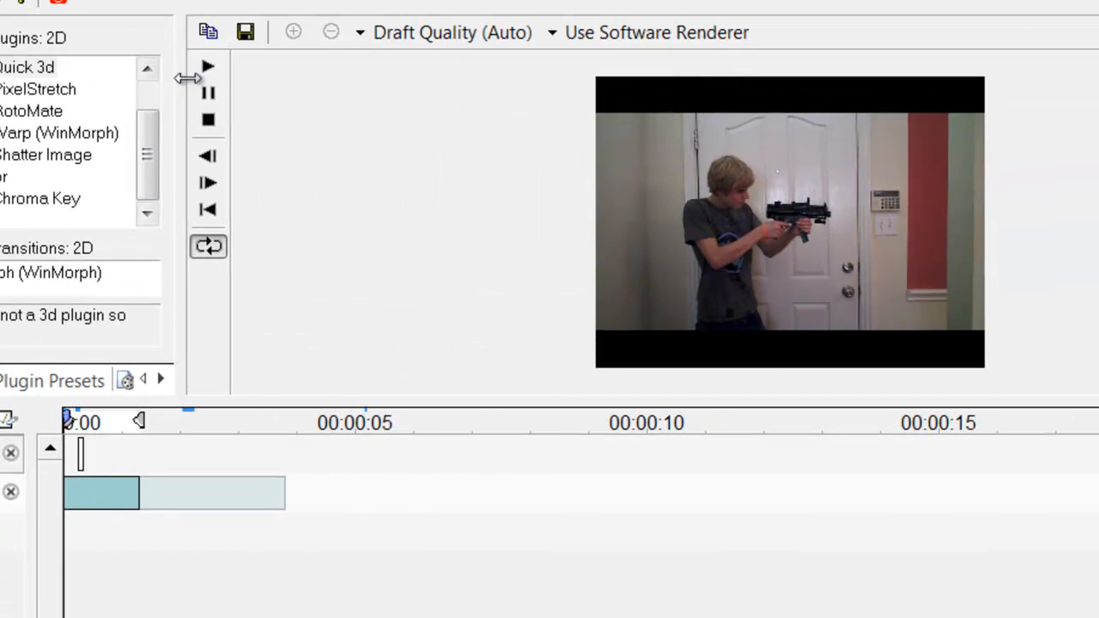
left_click(198, 75)
left_click(211, 119)
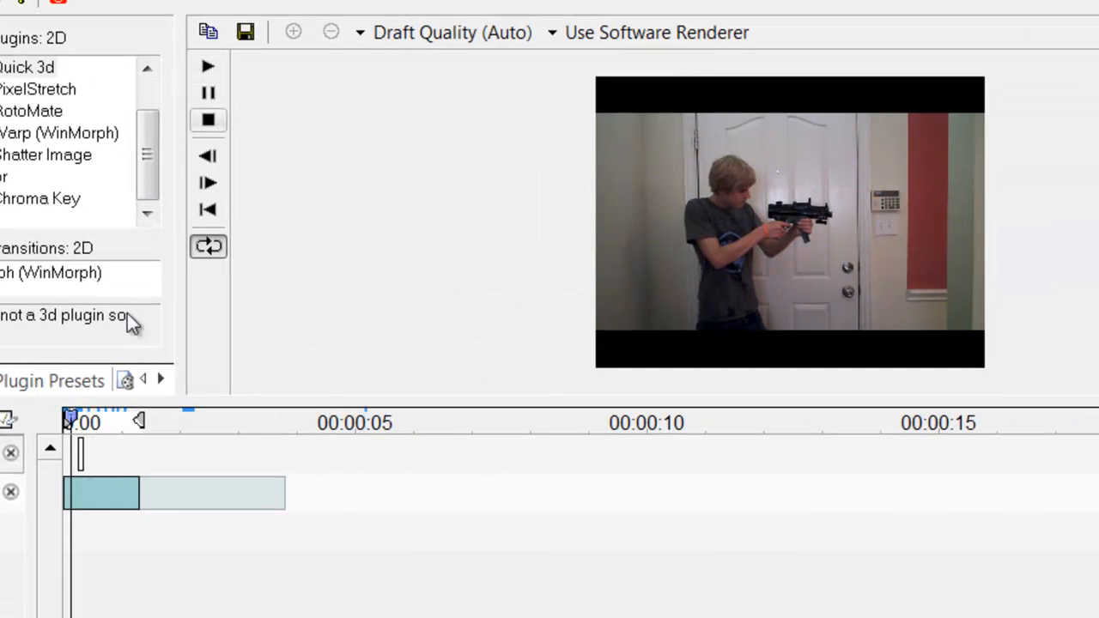
mouse_move(75, 421)
left_mouse_down()
mouse_move(96, 421)
mouse_move(67, 421)
left_mouse_up()
left_click(3, 453)
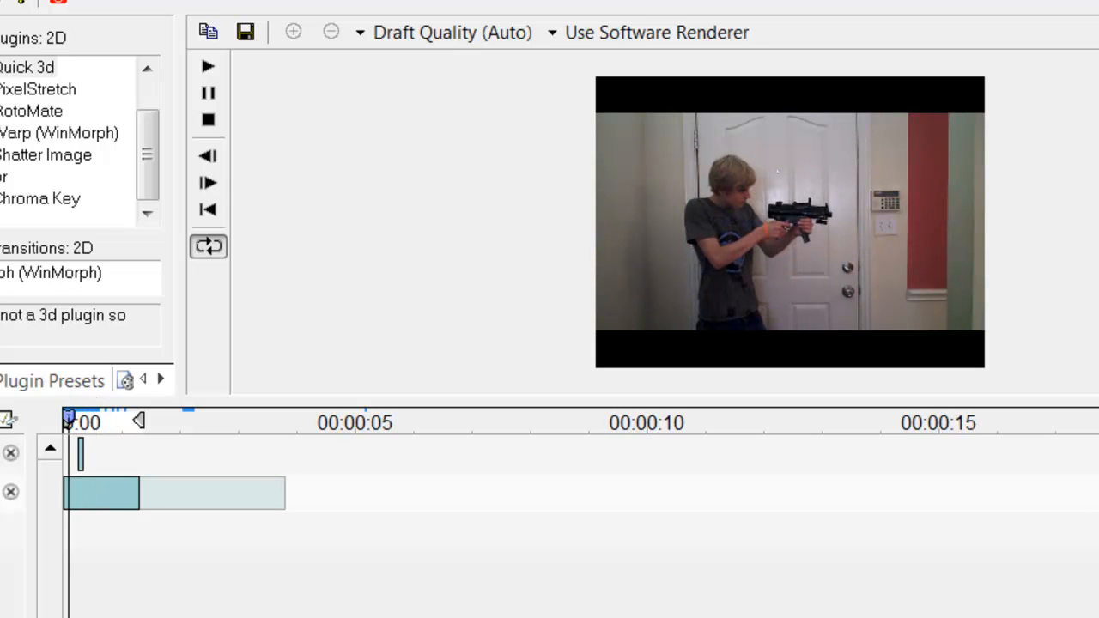
- Add vfxcam gun sound.wav from the media pool to track 3 of the timeline
left_click(3, 401)
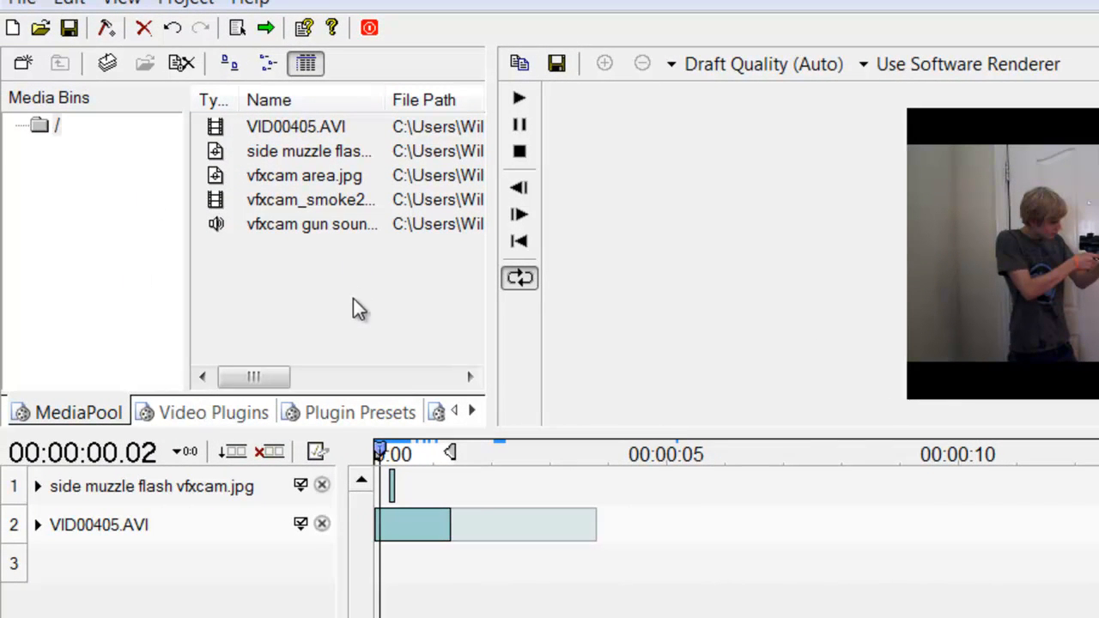
left_click(340, 205)
left_click_drag(338, 228, 73, 592)
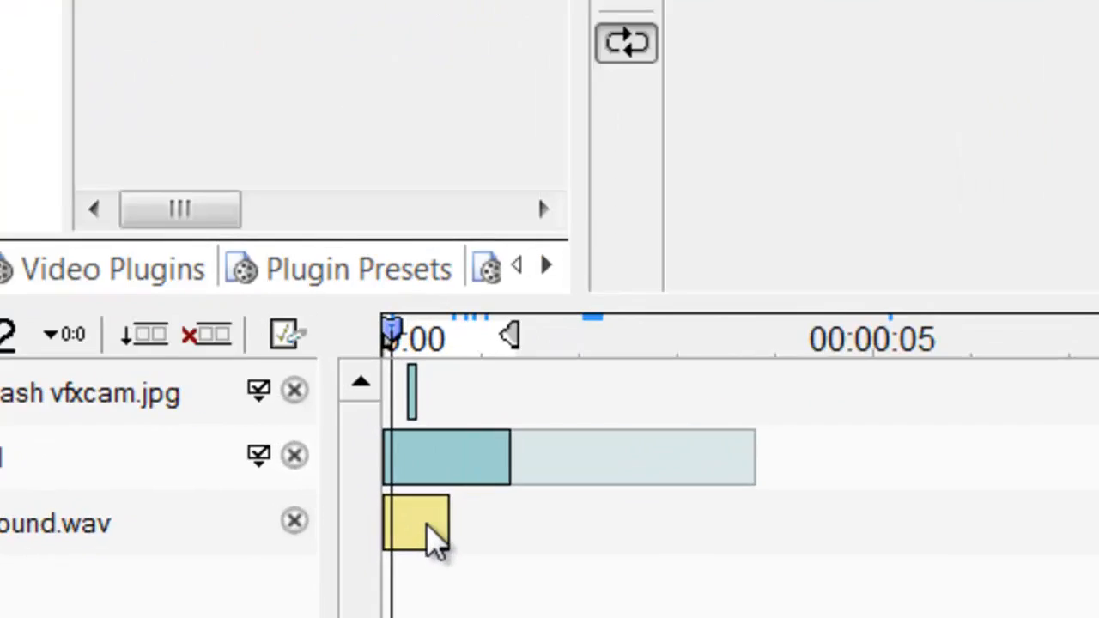
- Align the start of the gun sound clip with the muzzle flash and return the playhead to 00:00:00.00
left_click_drag(427, 520, 448, 525)
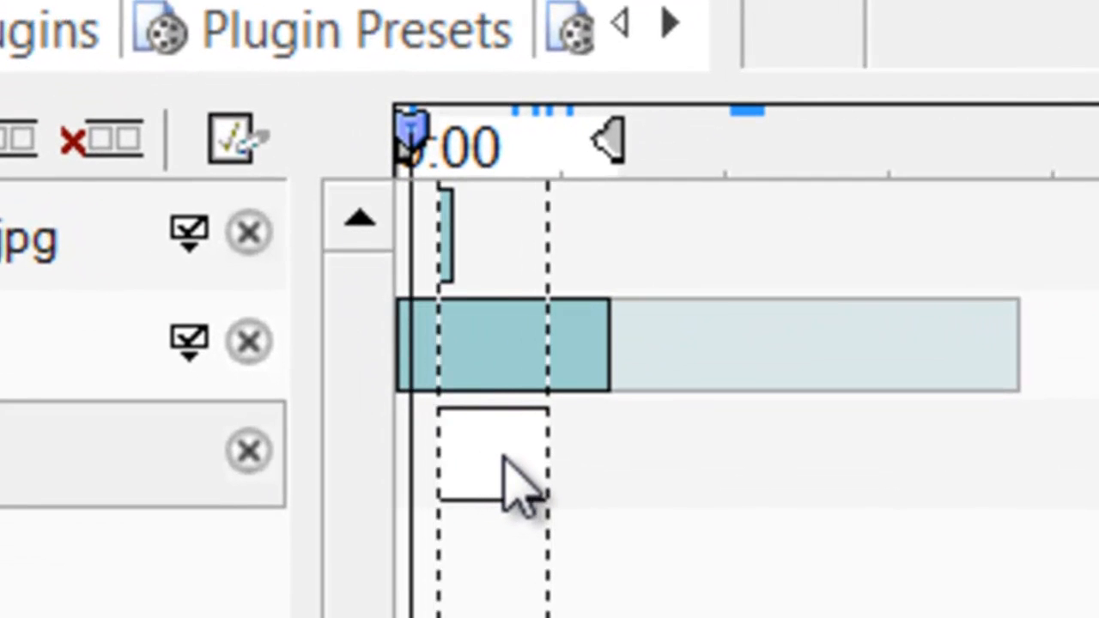
left_click_drag(502, 455, 503, 456)
mouse_move(406, 142)
left_mouse_down()
mouse_move(435, 142)
mouse_move(356, 128)
left_mouse_up()
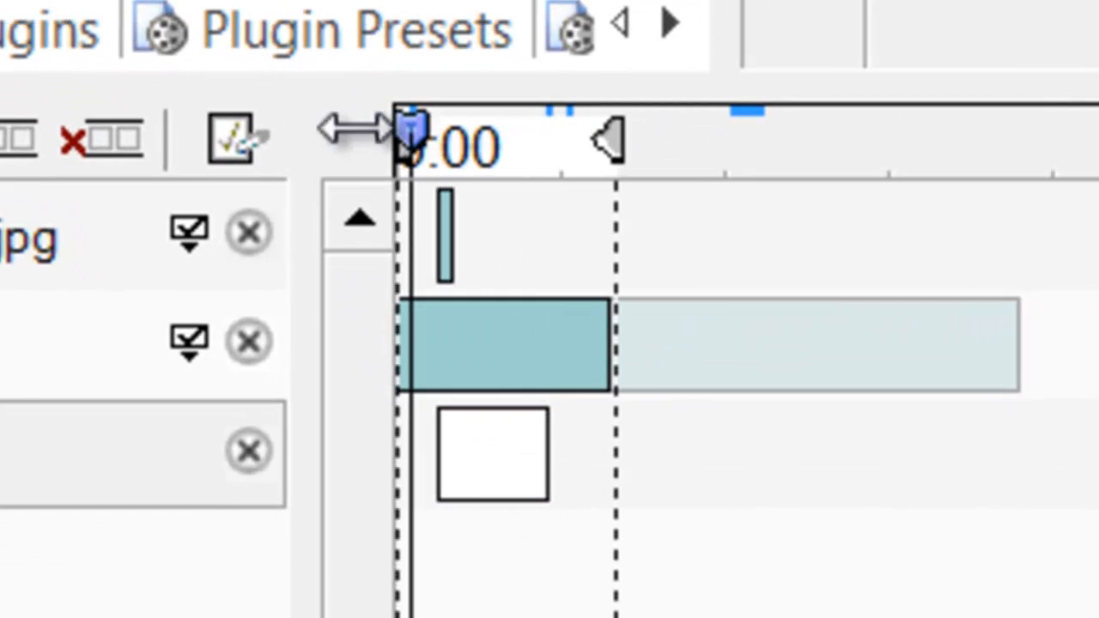
left_click(437, 151)
mouse_move(444, 150)
left_mouse_down()
mouse_move(400, 137)
mouse_move(454, 133)
mouse_move(360, 145)
left_mouse_up()
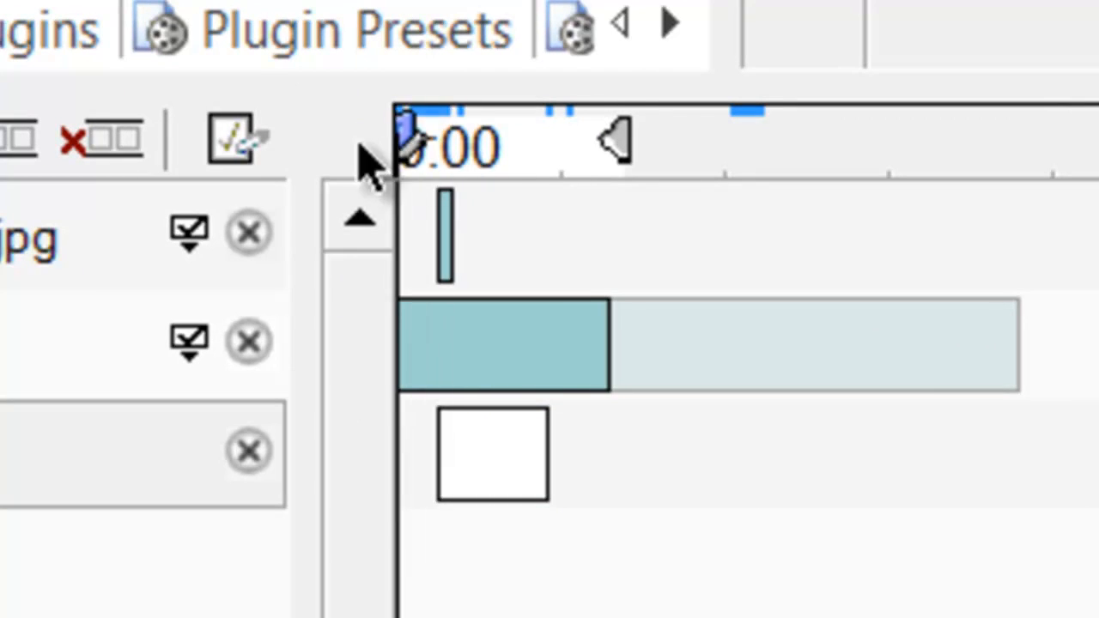
- Add vfxcam_smoke2.avi to the timeline and reorder the tracks to muzzle flash, smoke, VID00405.AVI and gun sound
left_click(309, 23)
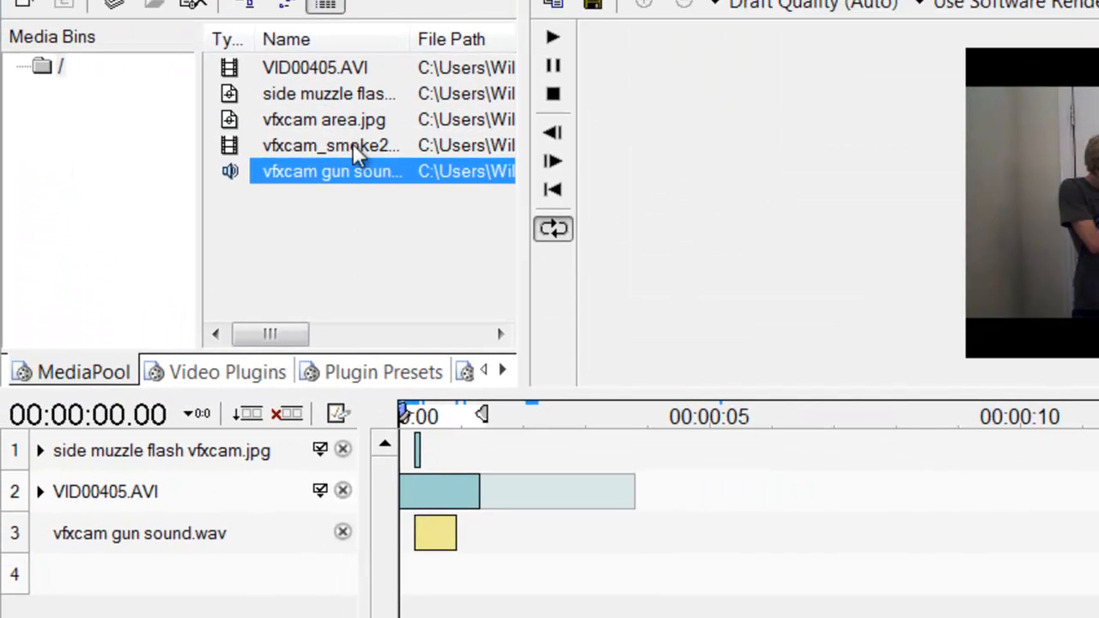
left_click_drag(354, 142, 175, 582)
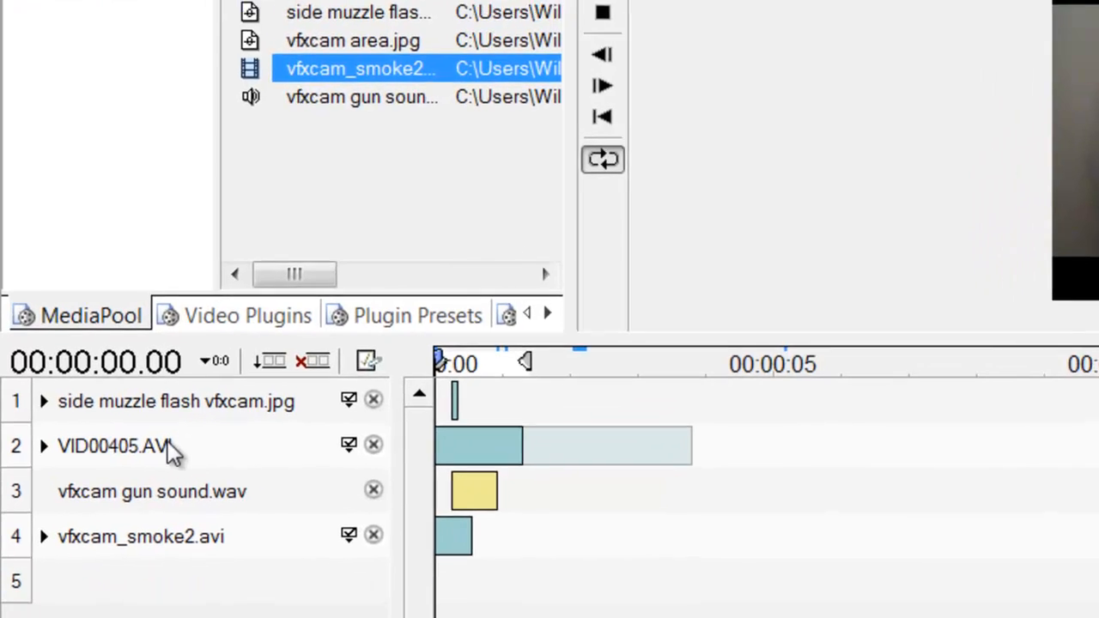
left_click_drag(153, 489, 153, 543)
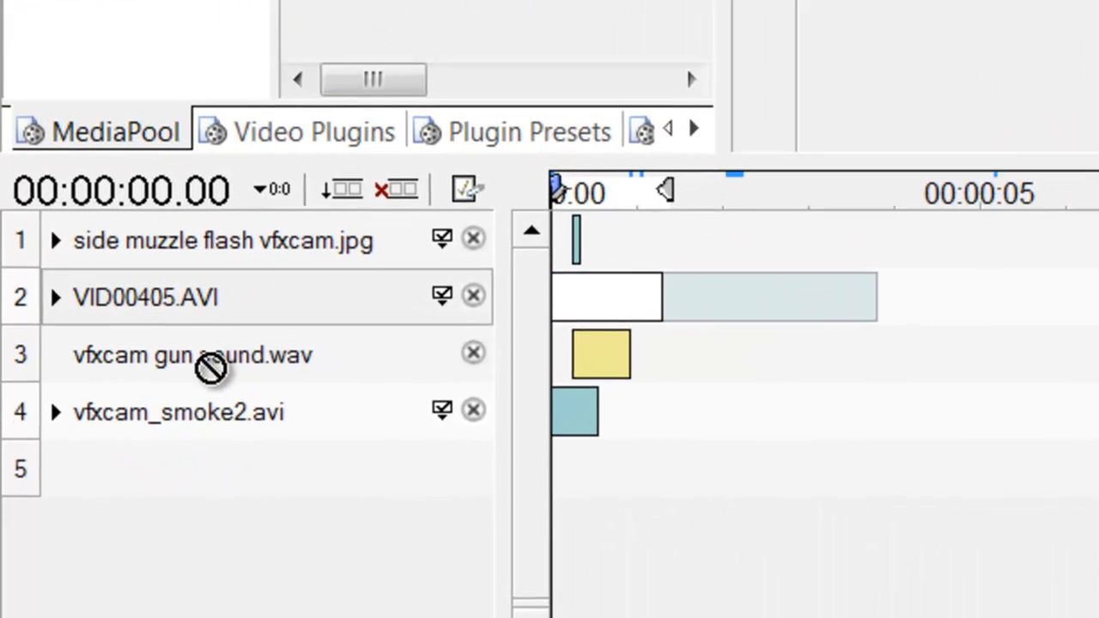
left_click_drag(210, 366, 238, 464)
left_click_drag(238, 427, 233, 311)
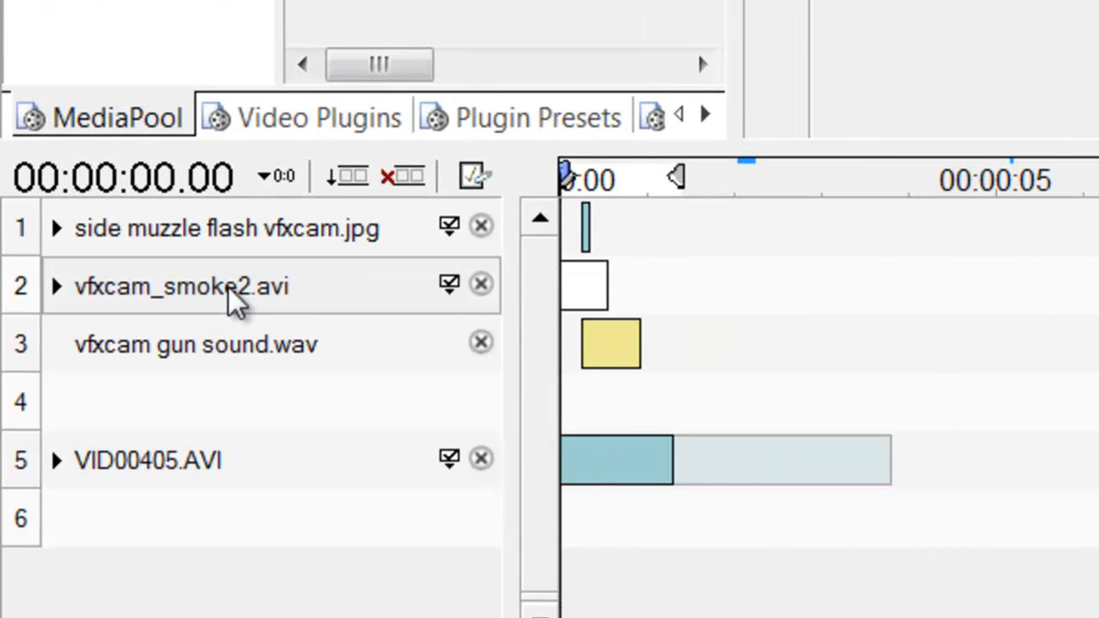
mouse_move(197, 466)
left_mouse_down()
mouse_move(201, 387)
mouse_move(202, 466)
left_mouse_up()
left_click_drag(182, 388, 184, 329)
left_click_drag(194, 455, 209, 399)
left_click(225, 266)
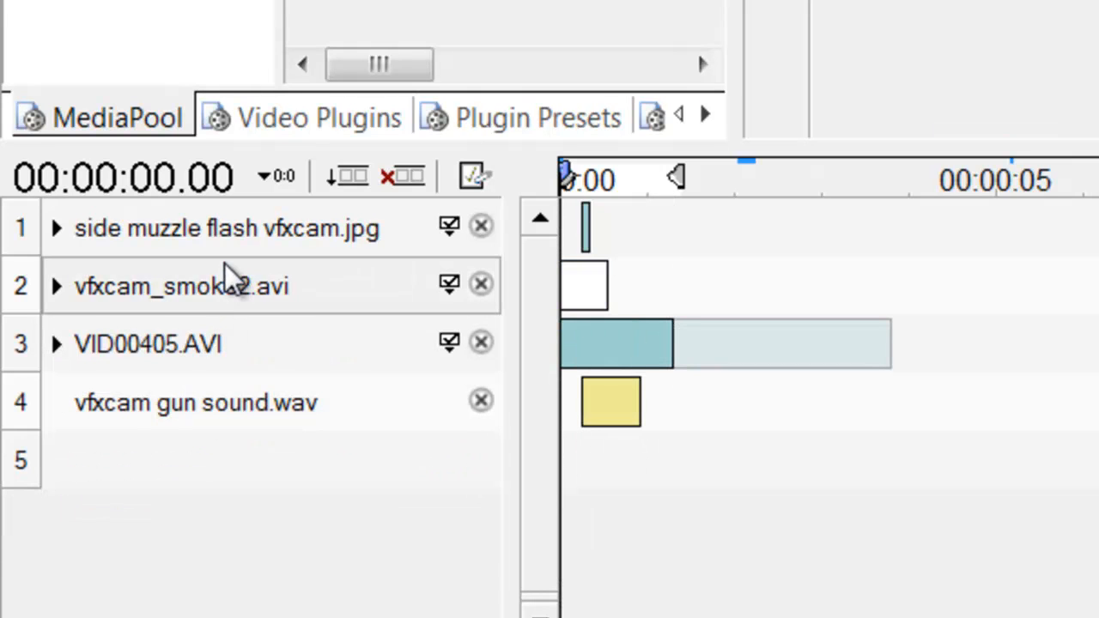
- Align the start of the smoke clip with the muzzle flash and set its Compositing Mode to Screen in Track Properties
left_click_drag(606, 297, 607, 300)
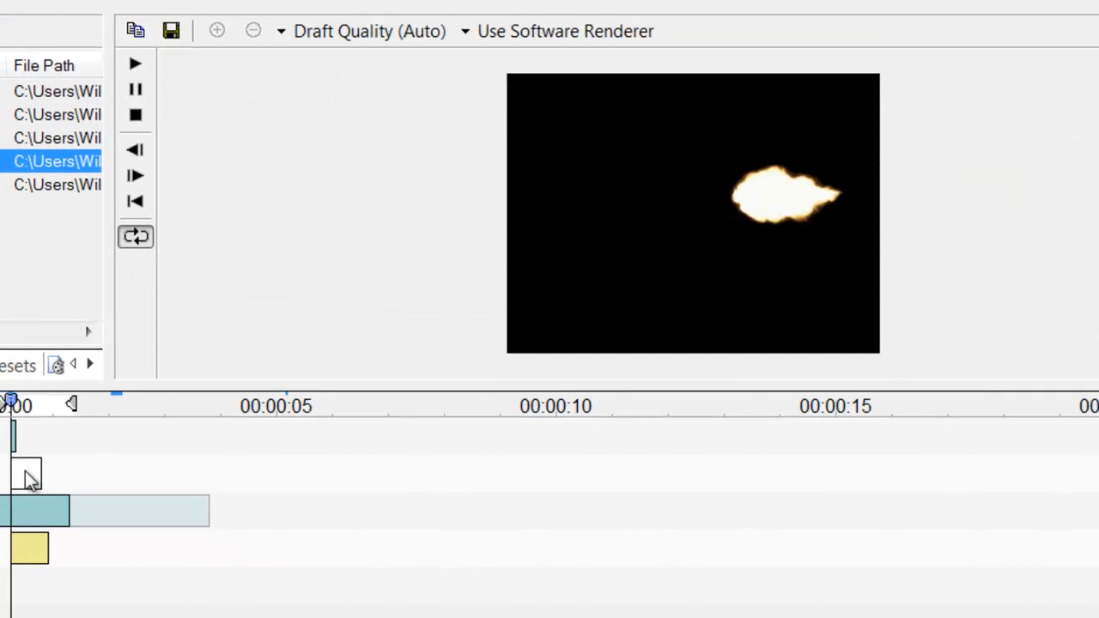
left_click_drag(22, 483, 26, 482)
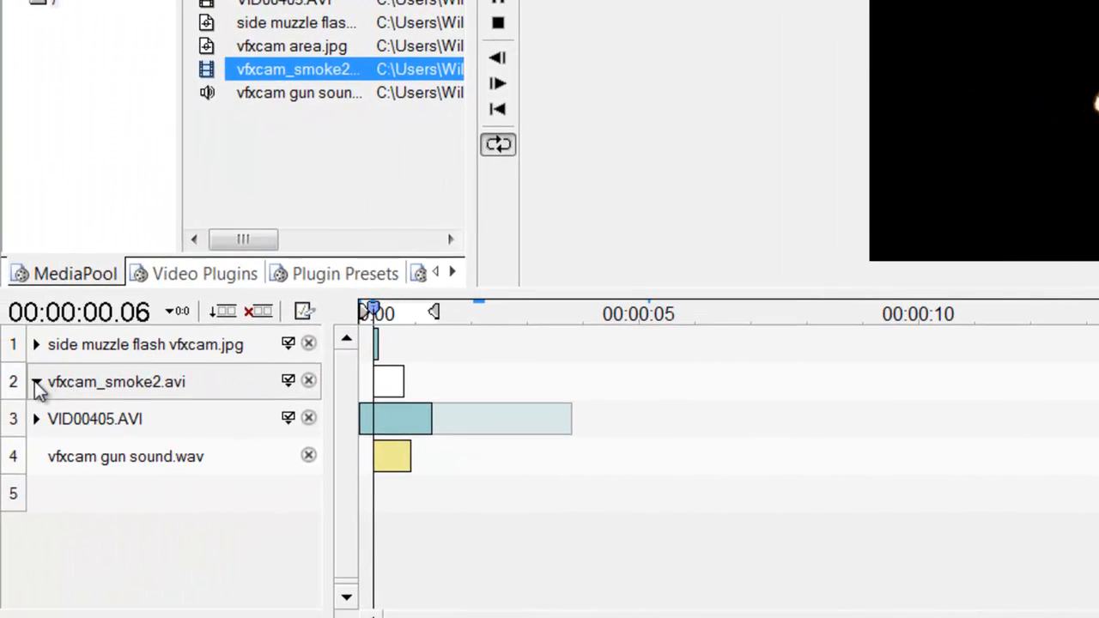
left_click(36, 382)
left_click(56, 419)
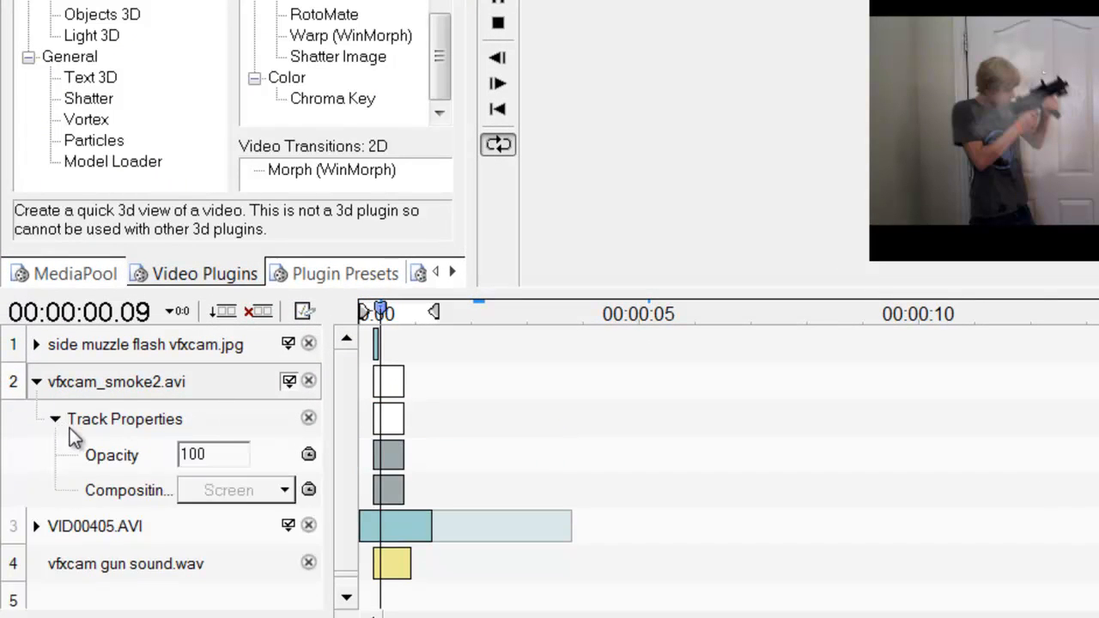
left_click(270, 494)
left_click(246, 378)
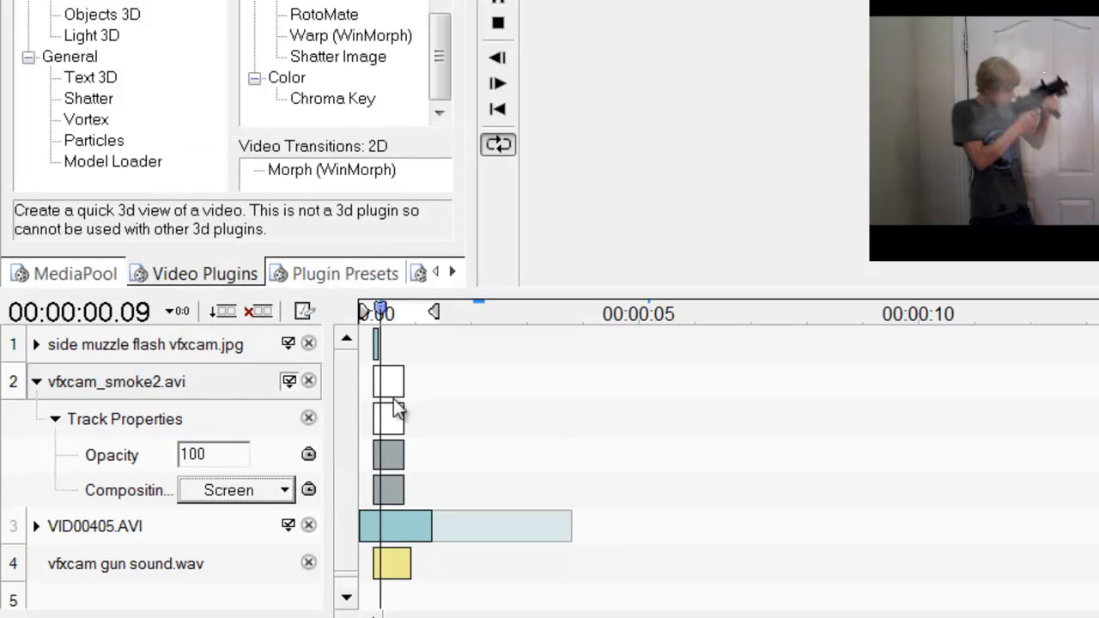
- Move the playhead back to 00:00:00.02 and collapse the vfxcam_smoke2.avi track's properties
left_click_drag(380, 312, 310, 308)
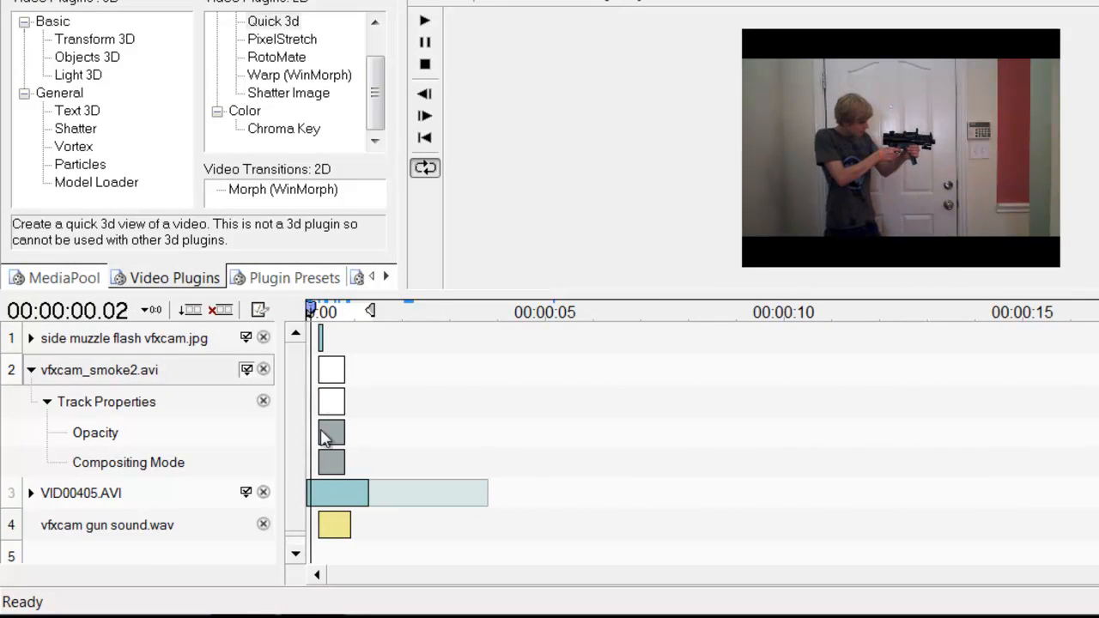
left_click(337, 491)
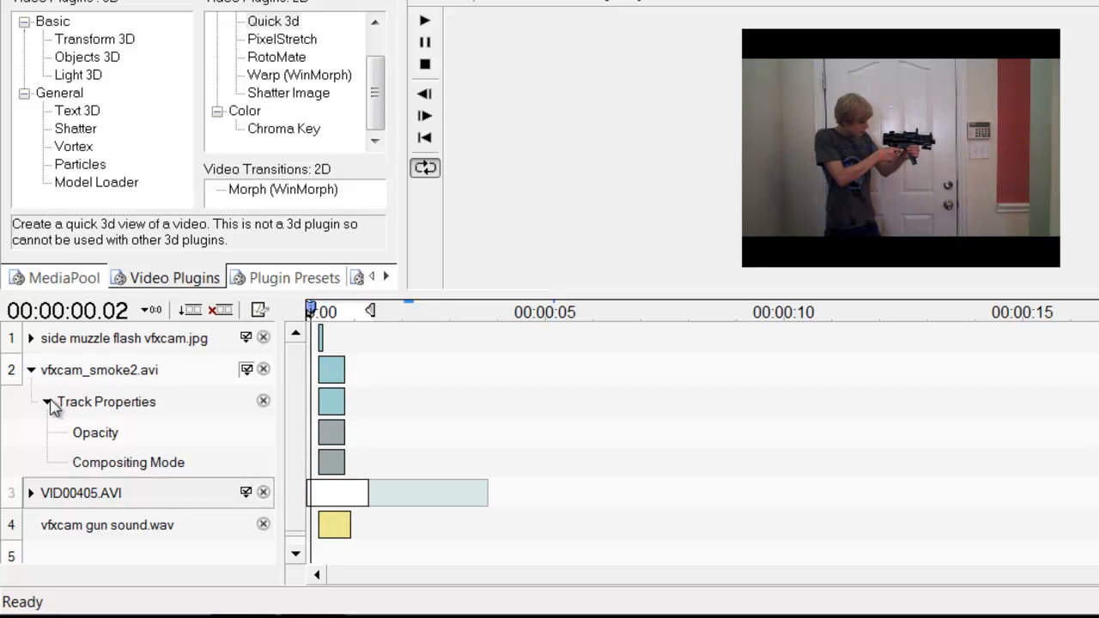
left_click(48, 403)
left_click(32, 372)
- Shift the VID00405.AVI clip so its visible part starts in line with the muzzle flash and move the playhead to 00:00:00.06
left_click(340, 407)
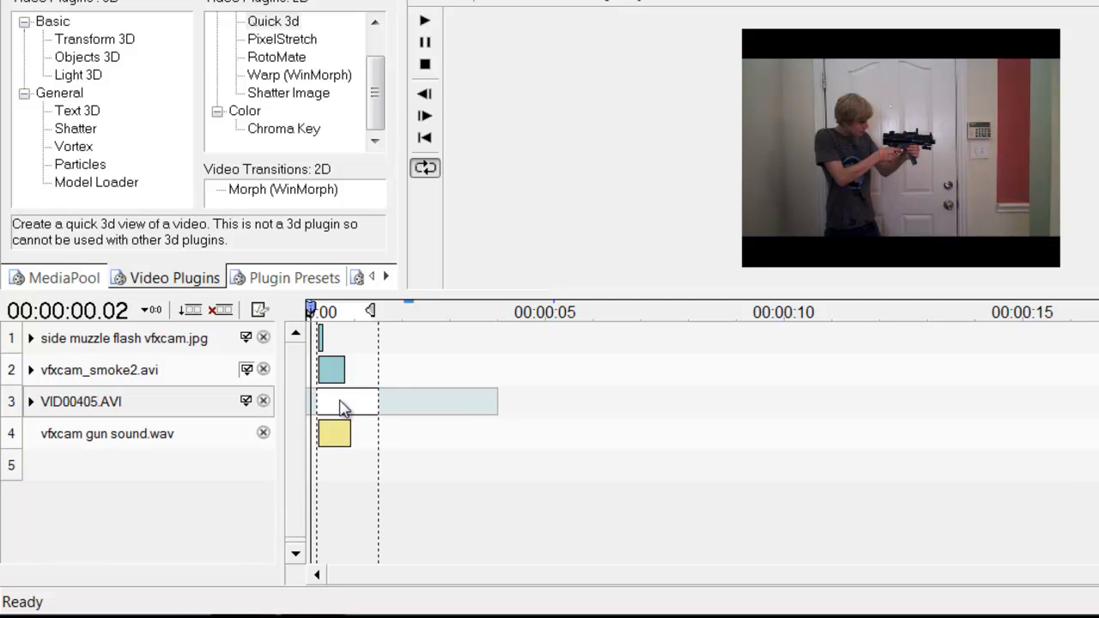
left_click_drag(340, 408, 346, 407)
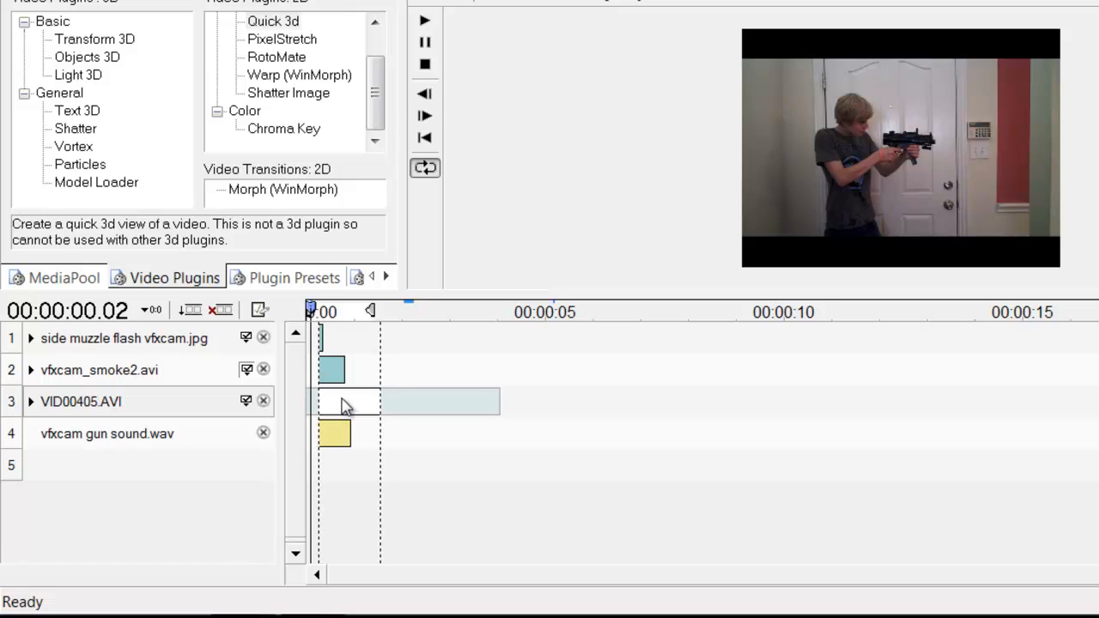
mouse_move(319, 311)
left_mouse_down()
mouse_move(335, 312)
mouse_move(319, 311)
left_mouse_up()
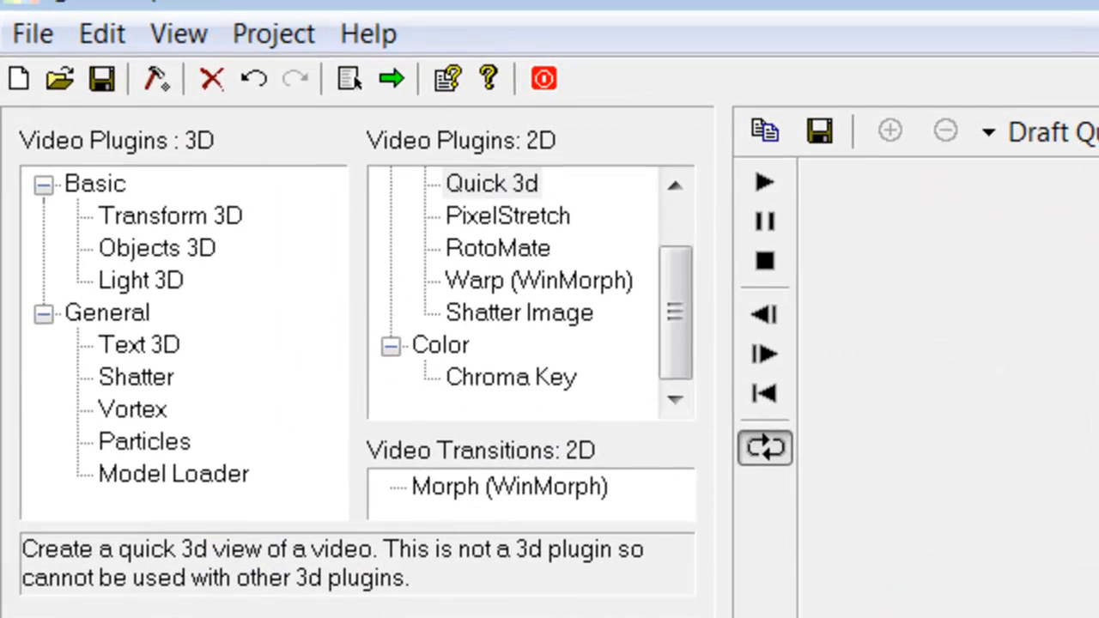
- Try applying Quick 3d to vfxcam_smoke2.avi with Posx at about 0.509, and undo the effect
left_click_drag(491, 182, 184, 527)
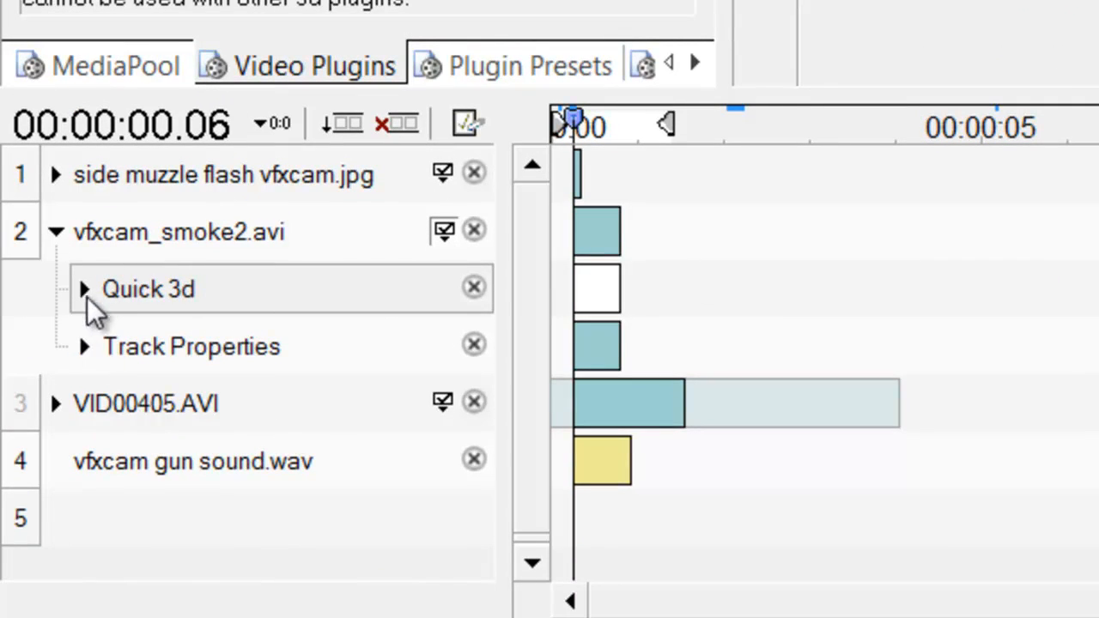
left_click(86, 295)
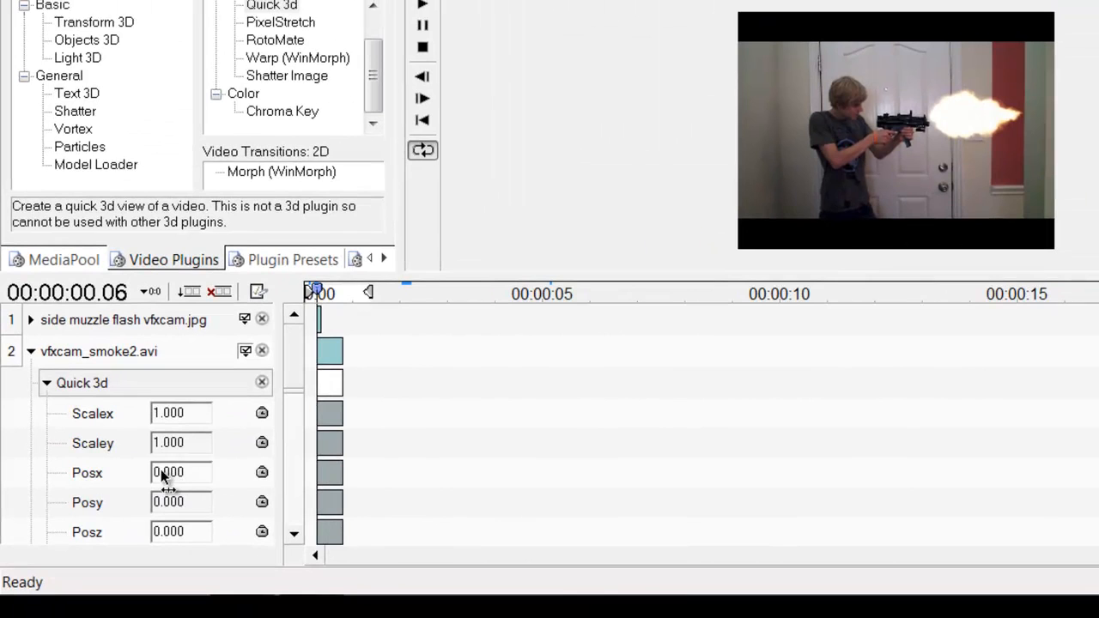
left_click_drag(273, 450, 330, 421)
left_click_drag(329, 292, 319, 291)
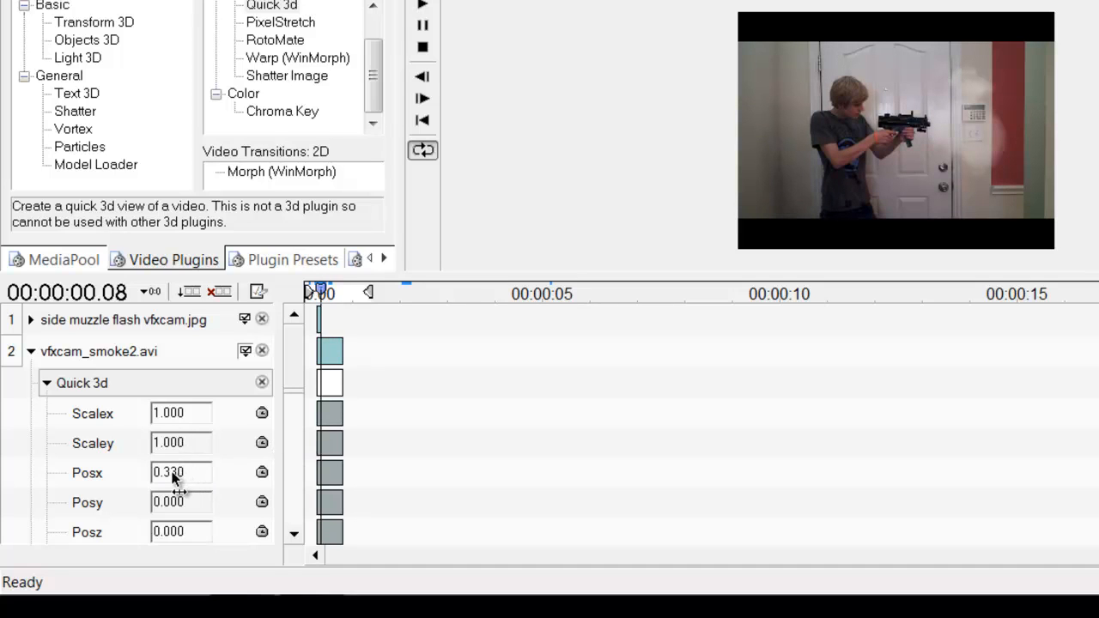
left_click_drag(173, 475, 171, 471)
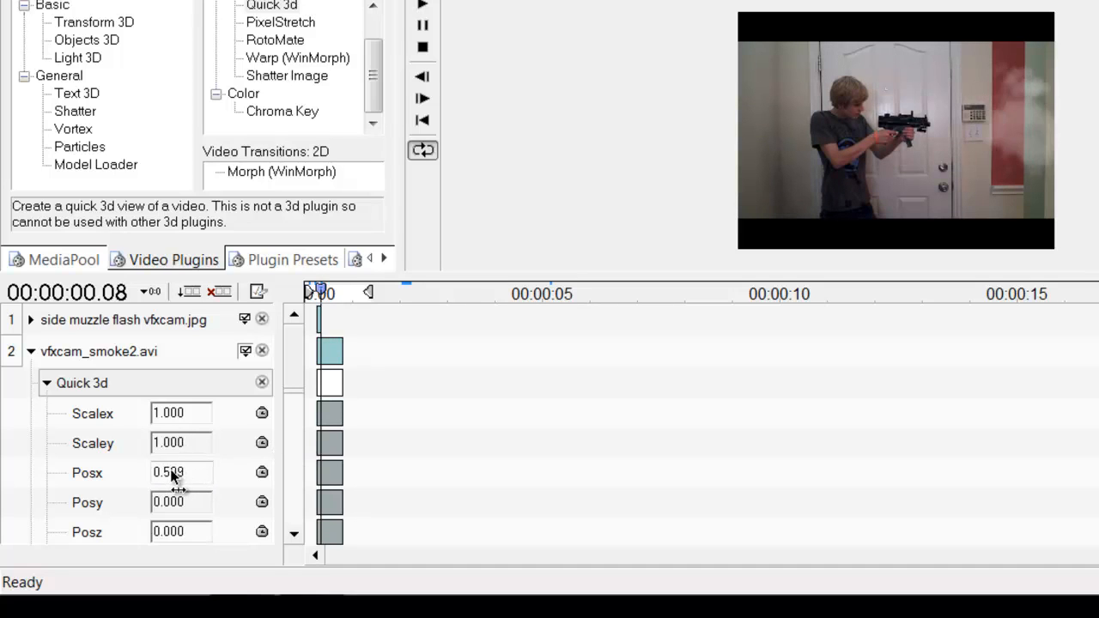
key("ctrl+z")
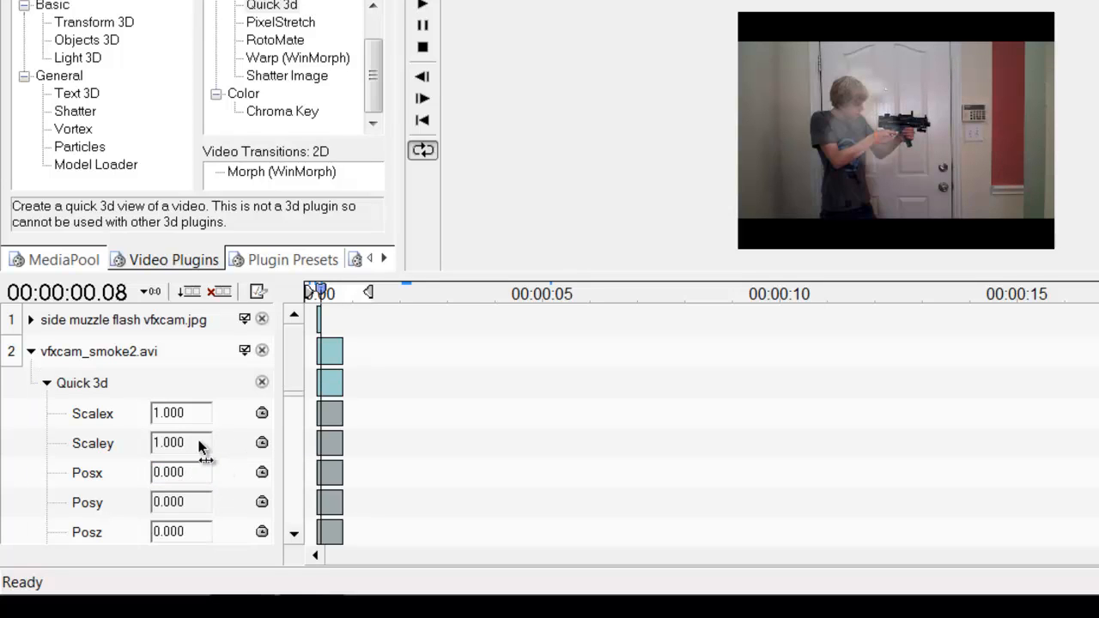
key("ctrl+z")
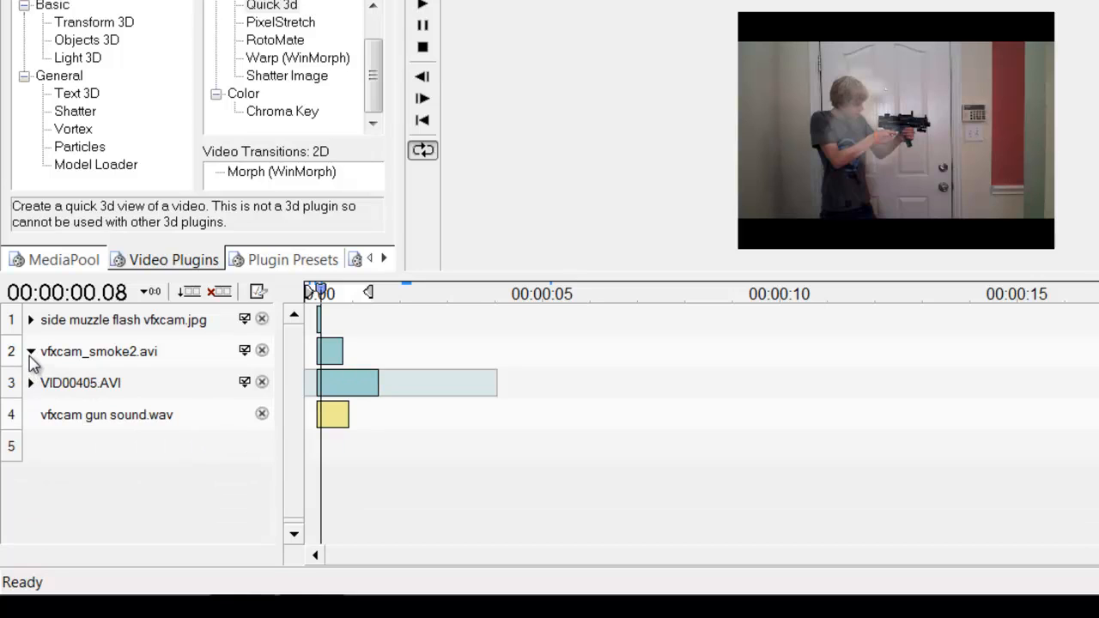
- Apply Quick 3d to the vfxcam_smoke2.avi track and set its Posx to 0.320
left_click_drag(273, 9, 114, 353)
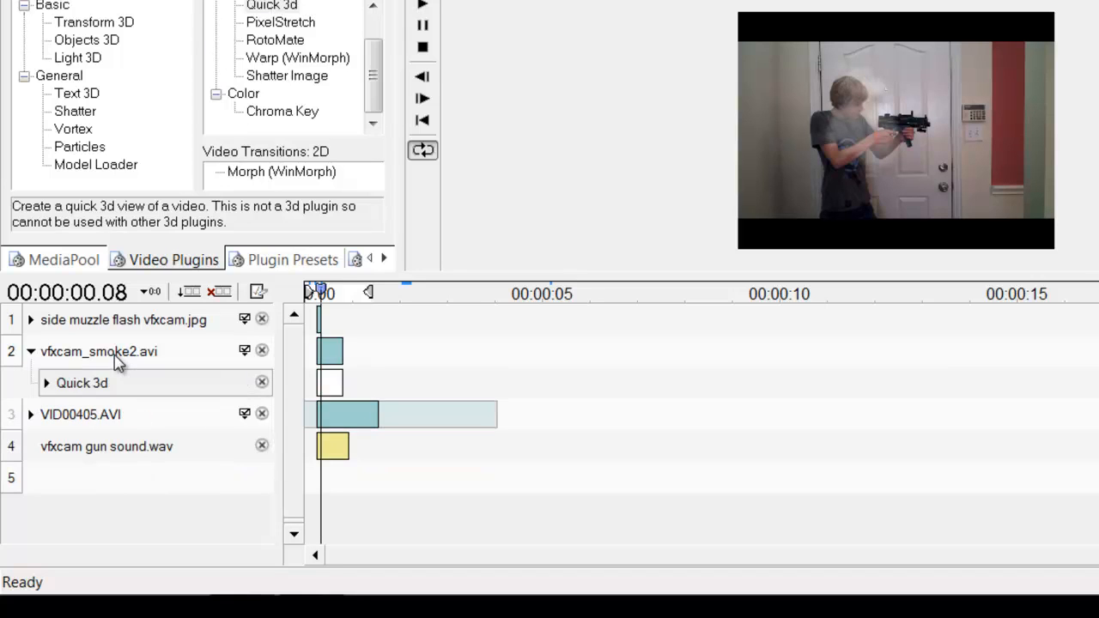
left_click(46, 383)
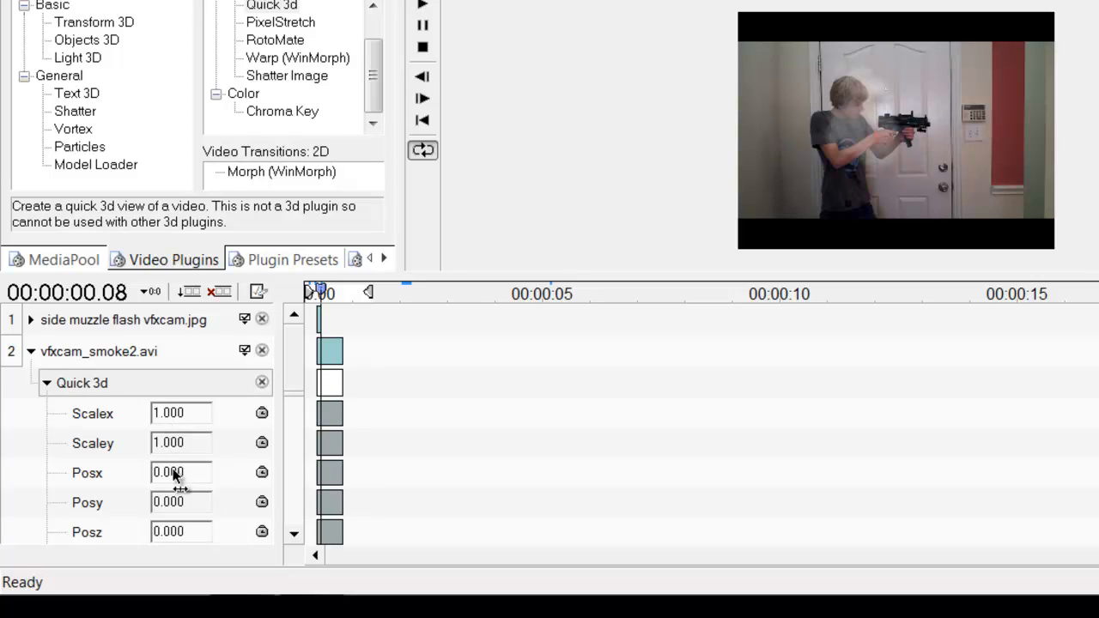
left_click_drag(172, 473, 178, 473)
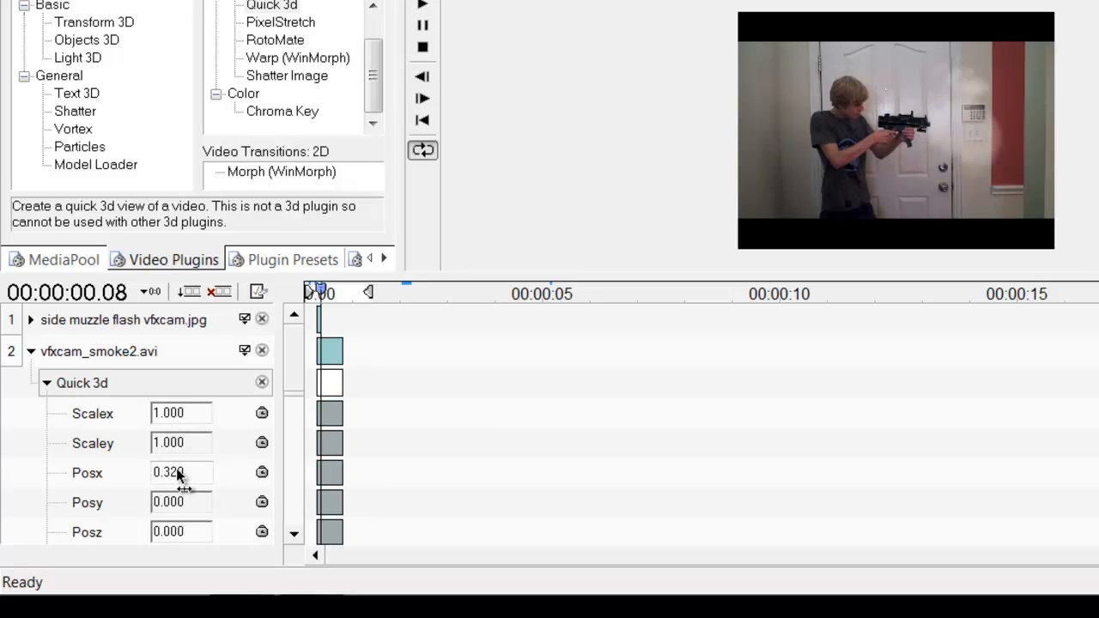
- Step frame by frame from 00:00:00.05 to 00:00:00.13 to examine the smoke's position during and after the muzzle flash
left_click_drag(321, 290, 318, 297)
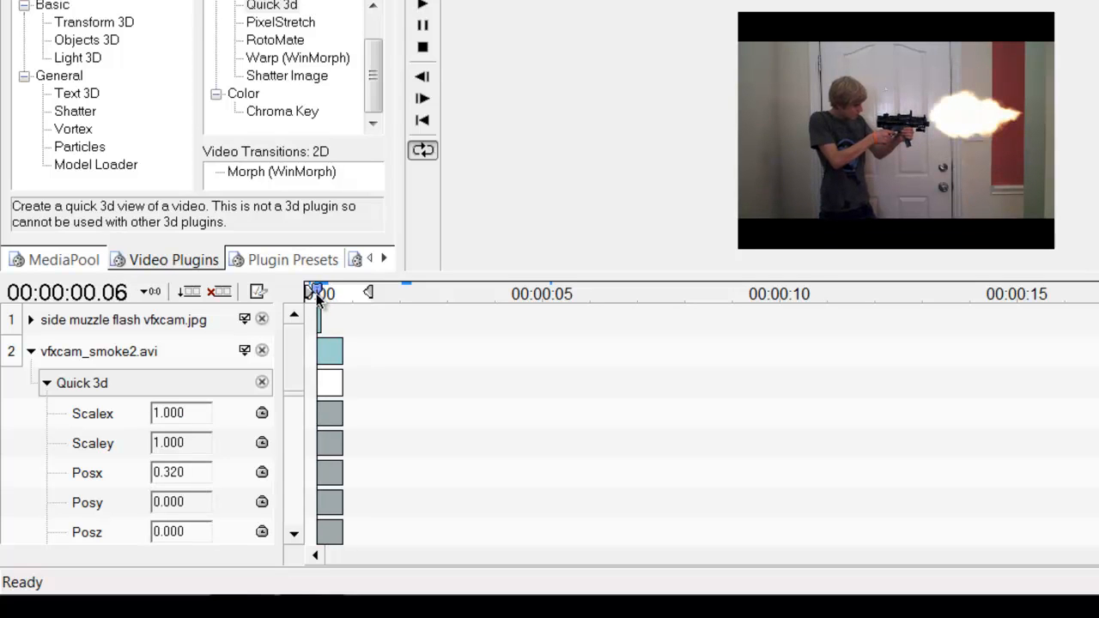
left_click(421, 77)
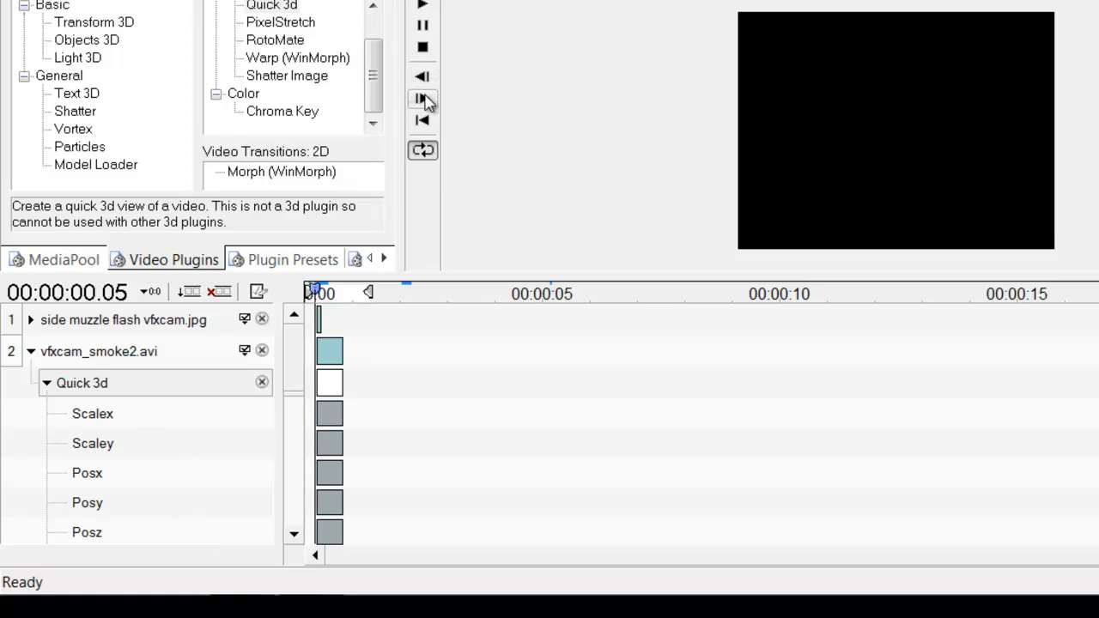
left_click(423, 99)
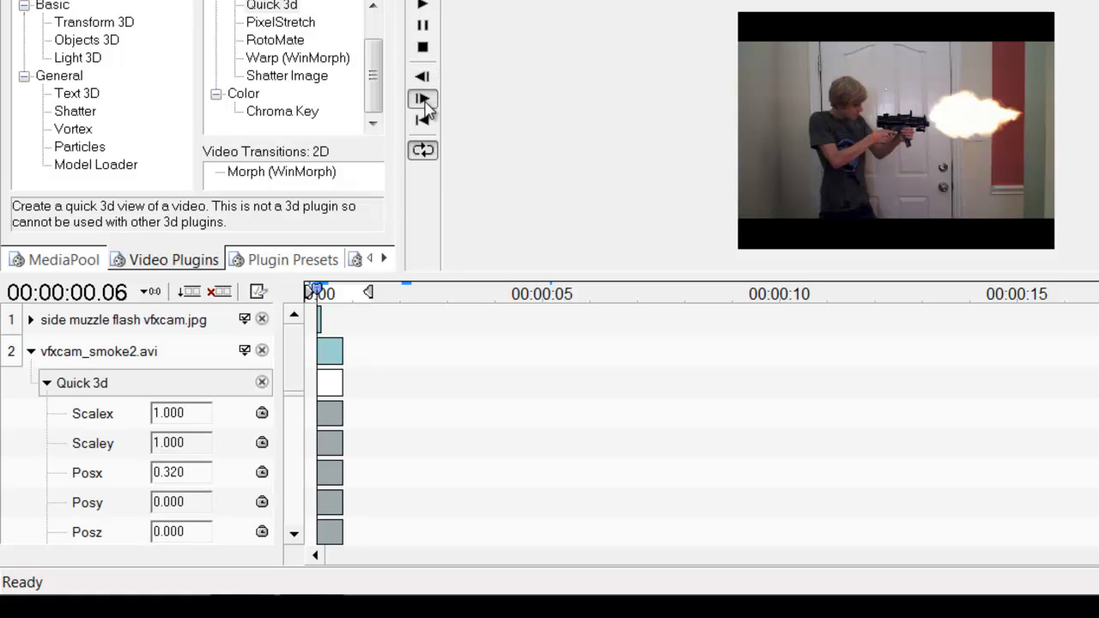
left_click(422, 99)
left_click(423, 100)
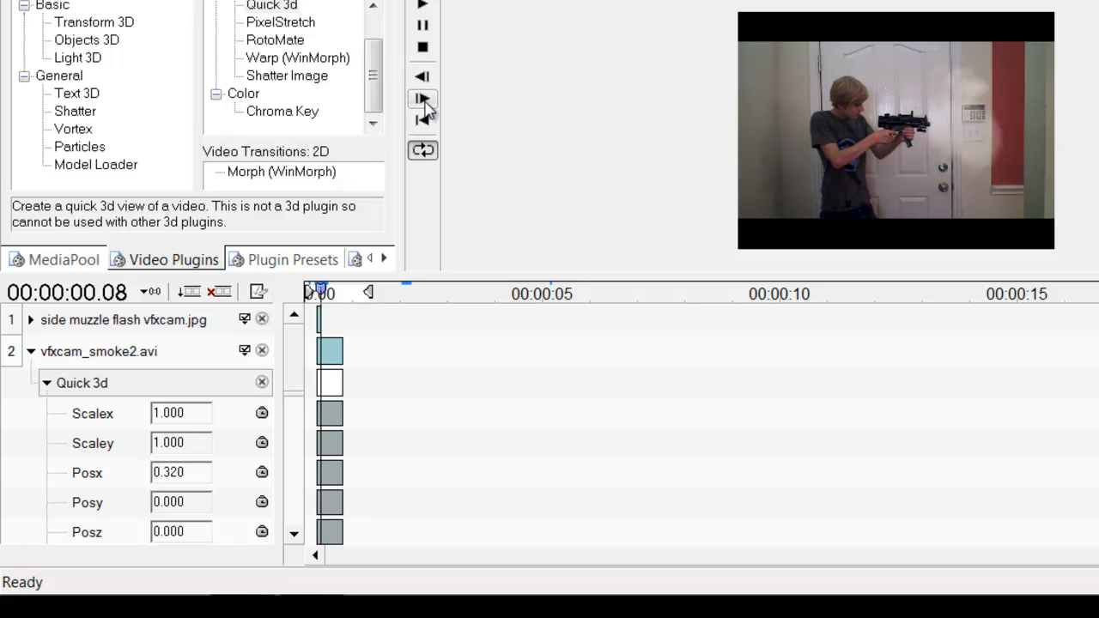
left_click(423, 100)
left_click(422, 99)
left_click(422, 100)
left_click(422, 100)
left_click(422, 99)
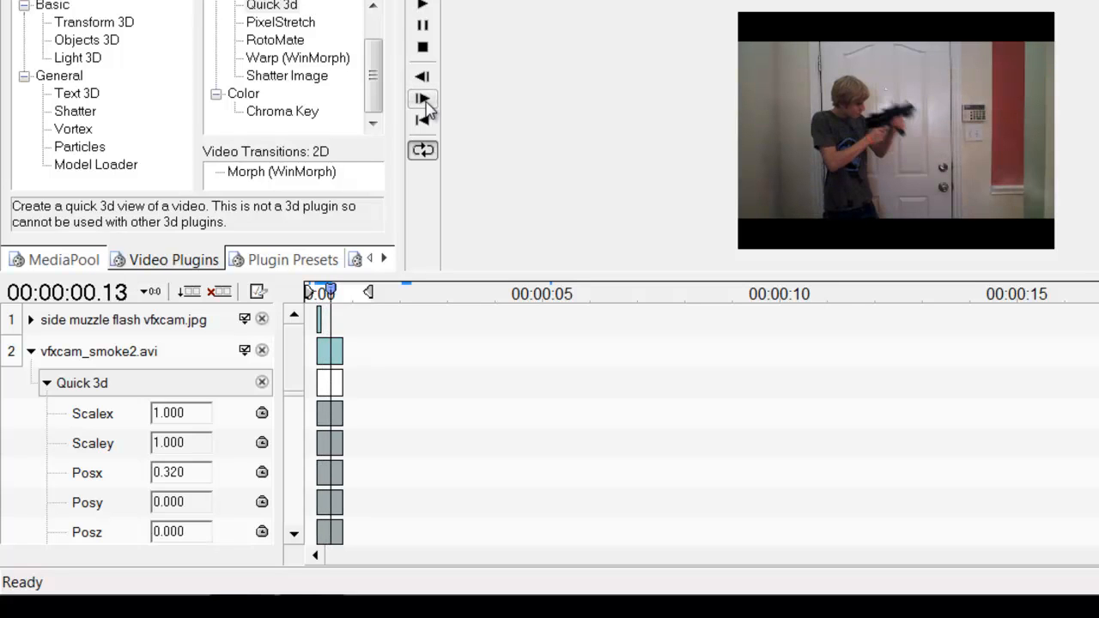
- Collapse the Quick 3d parameters and move the VID00405.AVI clip back to the timeline start, with the playhead at 00:00:00.06
left_click(47, 382)
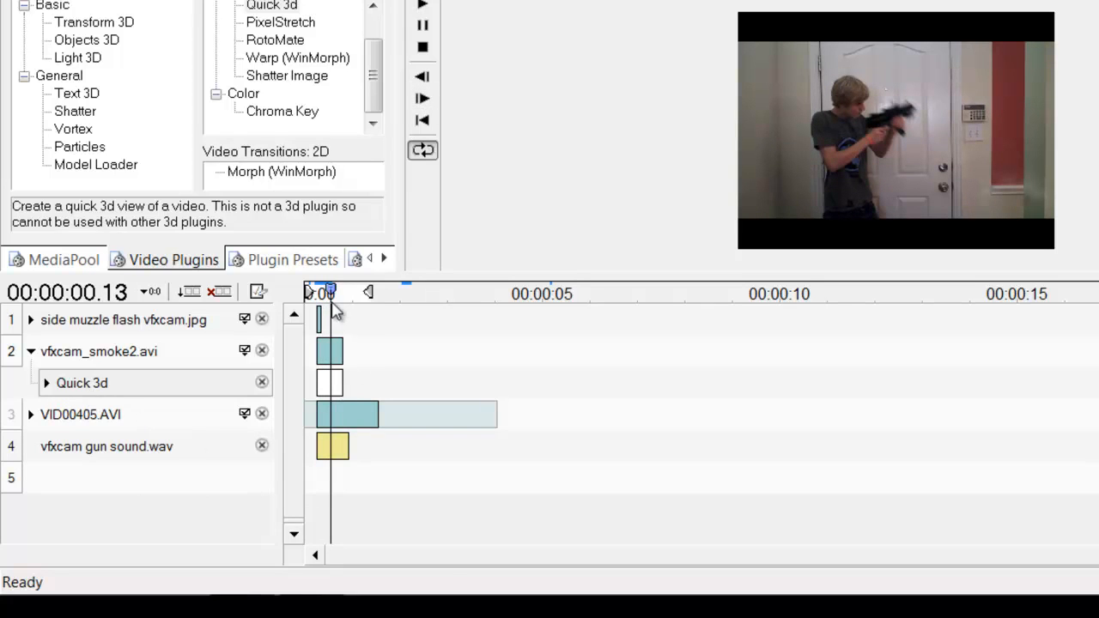
left_click_drag(330, 292, 317, 290)
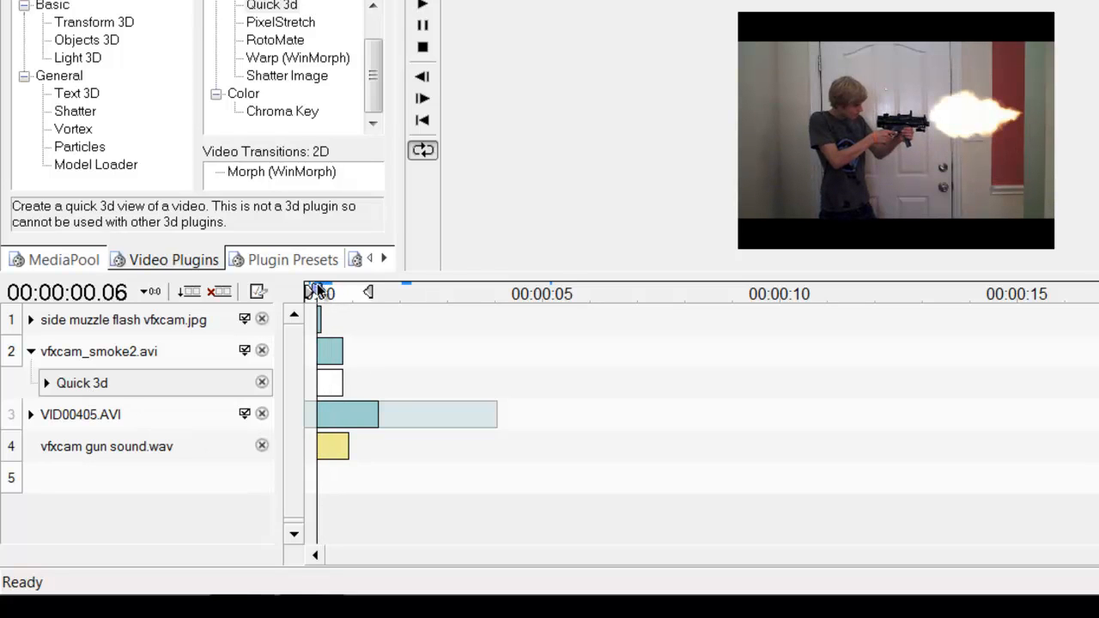
left_click_drag(356, 422, 342, 427)
mouse_move(317, 294)
left_mouse_down()
mouse_move(319, 306)
mouse_move(339, 300)
mouse_move(318, 308)
left_mouse_up()
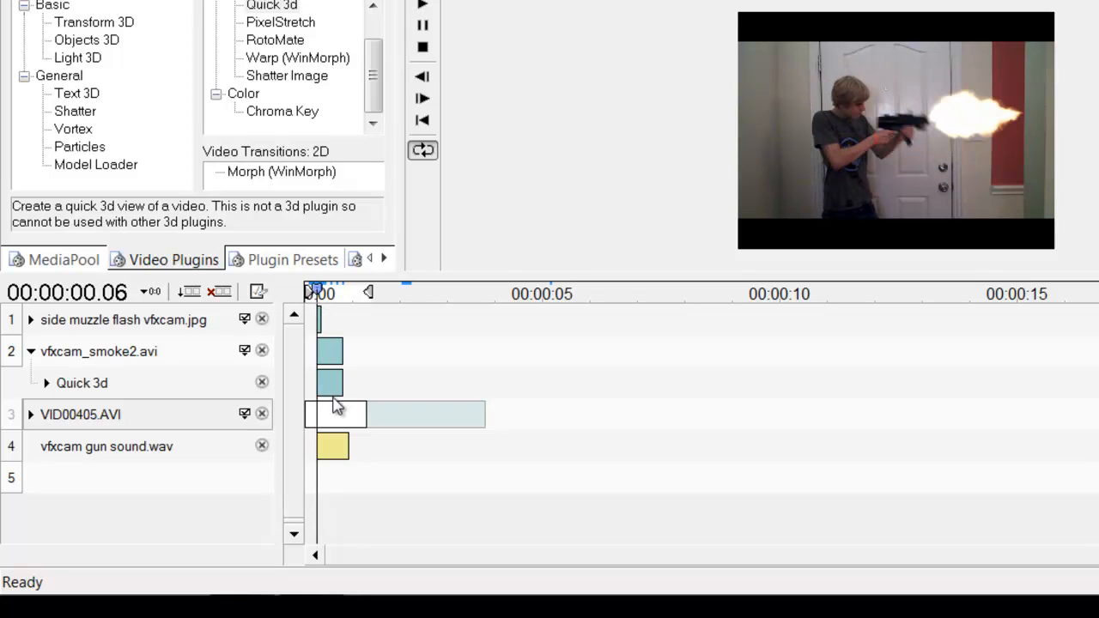
- Examine the crop, rotation, pivot and perspective parameters of the smoke's Quick 3d effect, and collapse the smoke track
left_click(47, 384)
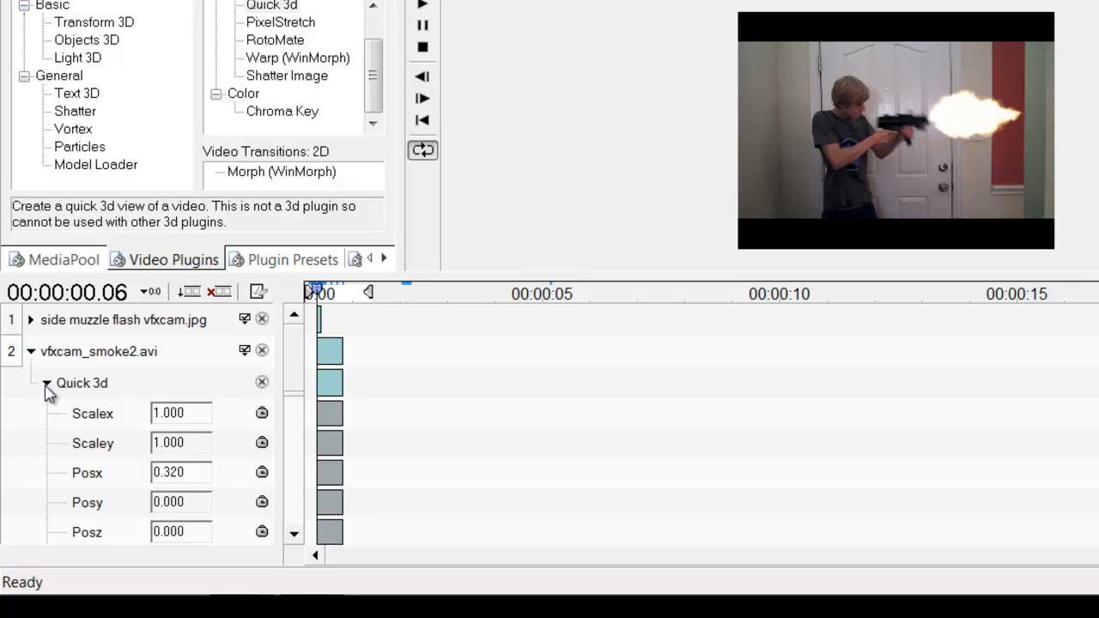
left_click_drag(302, 369, 289, 476)
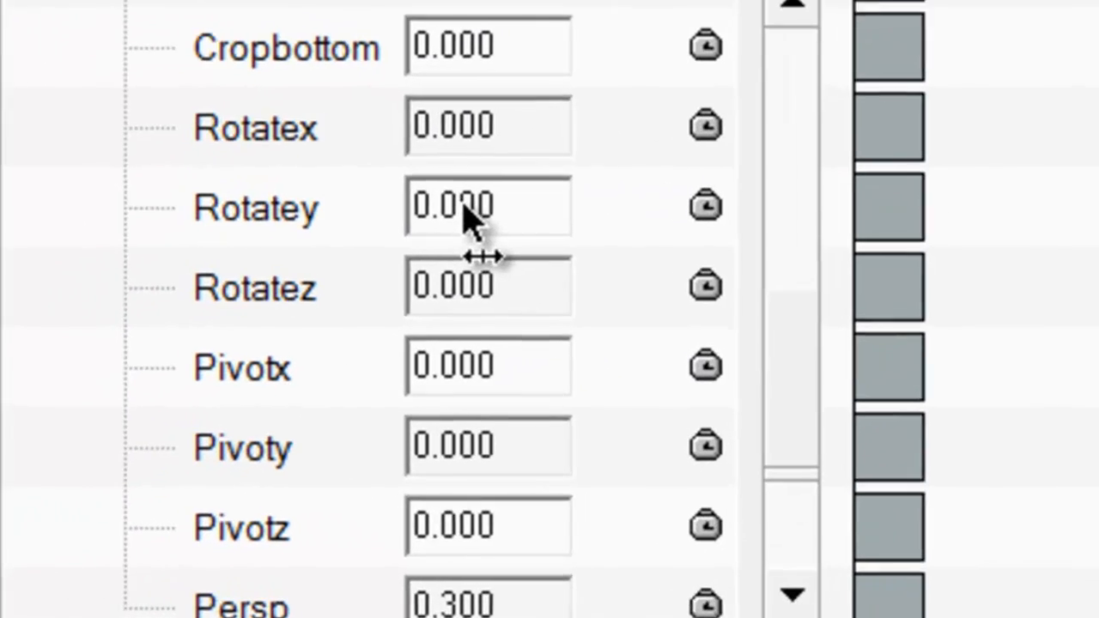
left_click_drag(129, 429, 153, 431)
left_click_drag(526, 215, 1098, 197)
scroll(374, 309, "down", 3)
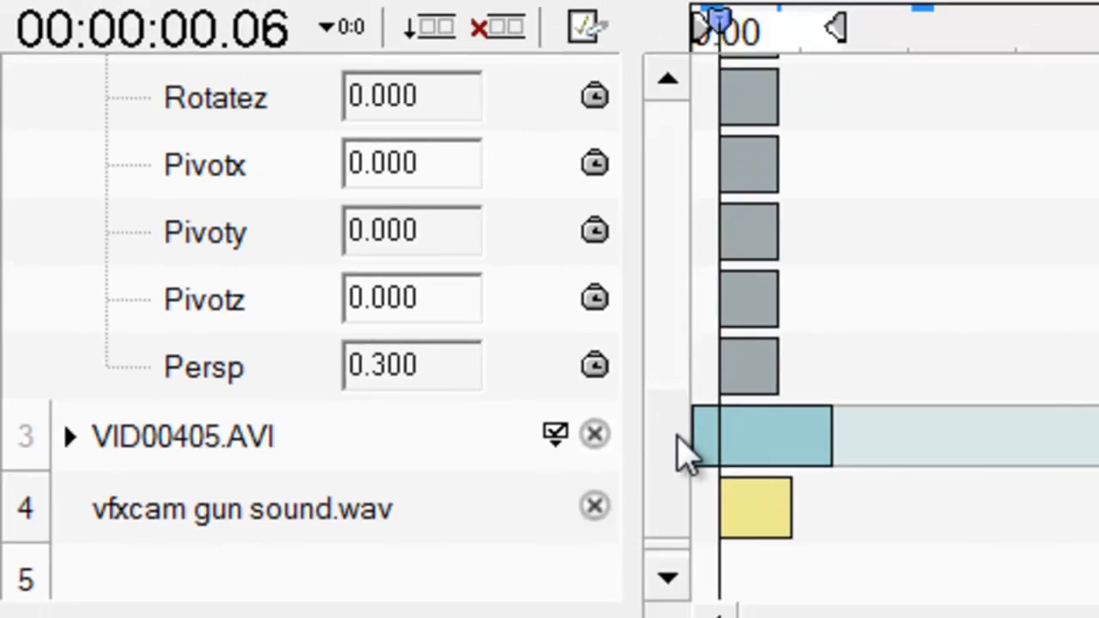
left_click_drag(678, 436, 667, 193)
left_click(20, 336)
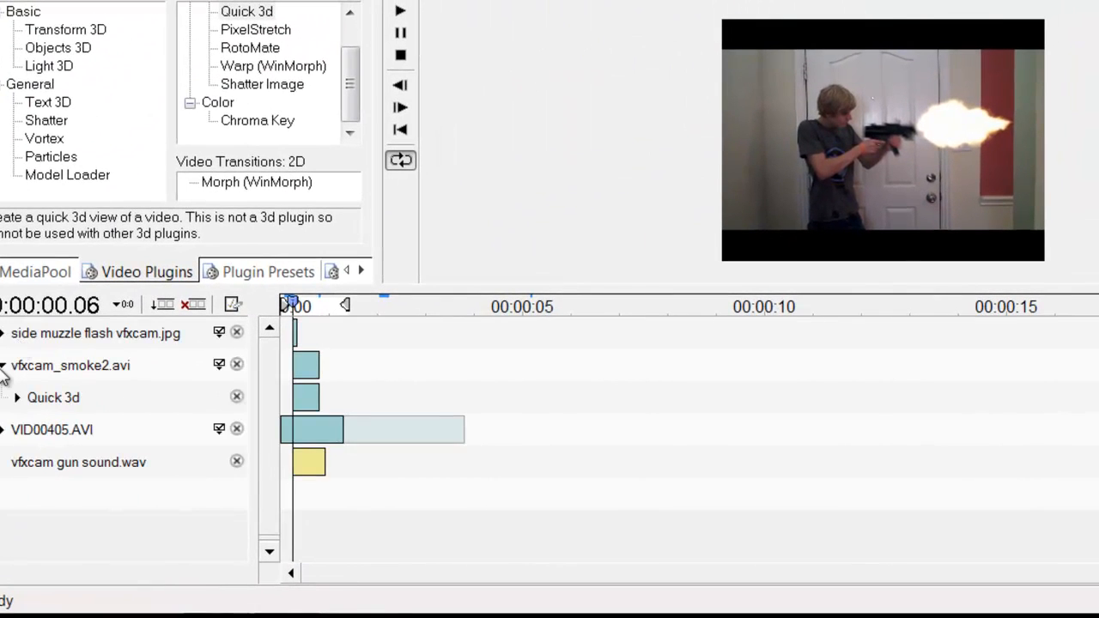
left_click(3, 367)
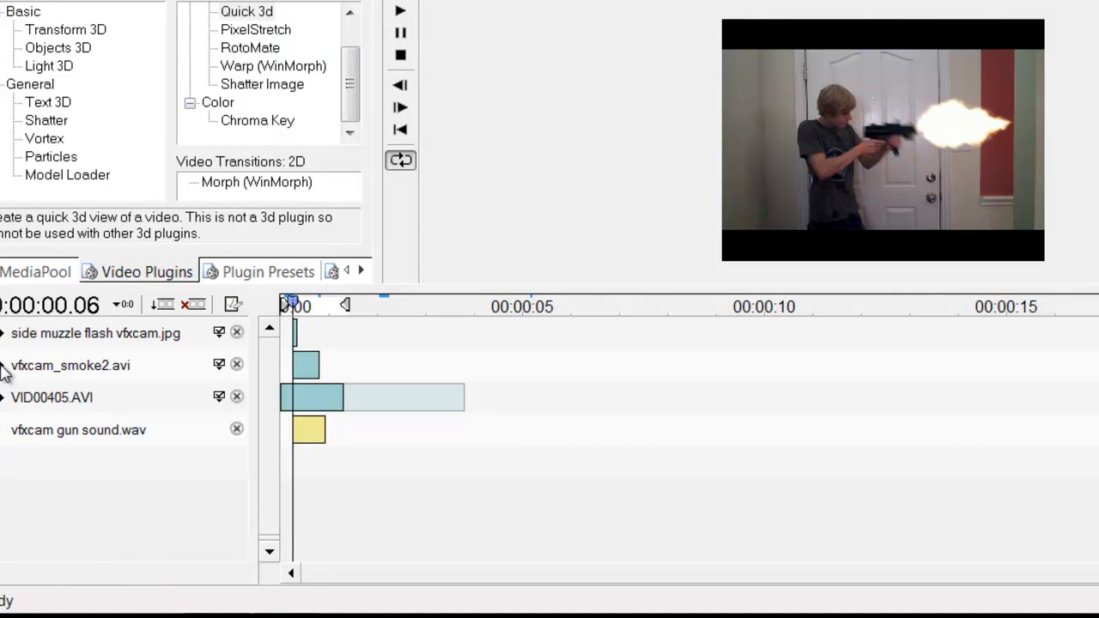
- Show the imported media and shift the VID00405.AVI and gun sound tracks down to free space below the smoke track
left_click(31, 273)
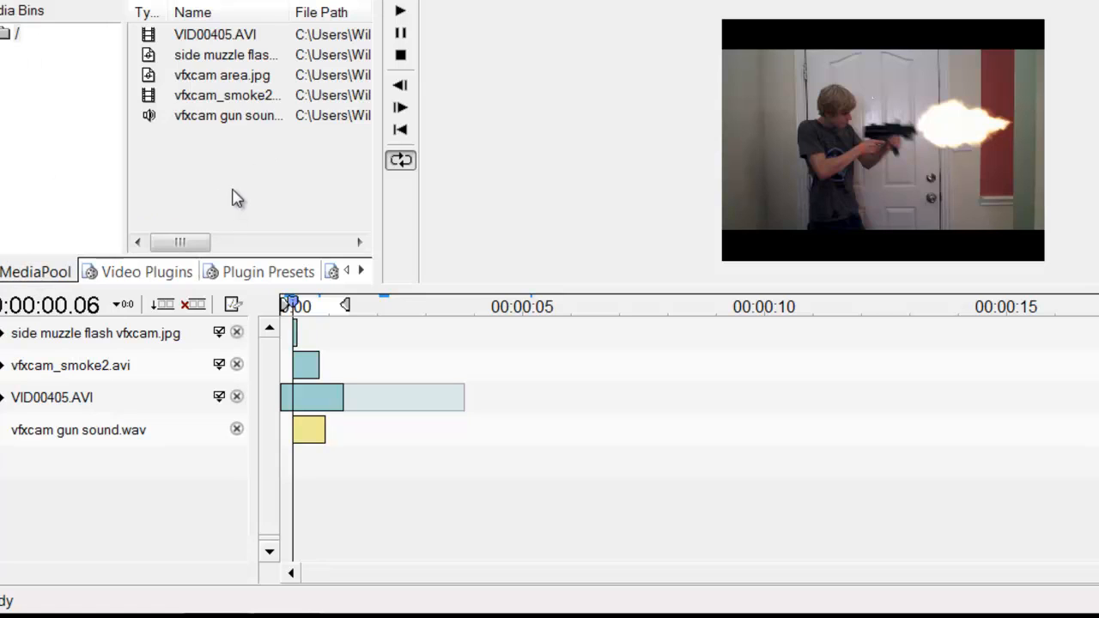
left_click_drag(233, 197, 213, 97)
left_click(213, 160)
left_click_drag(63, 409, 87, 494)
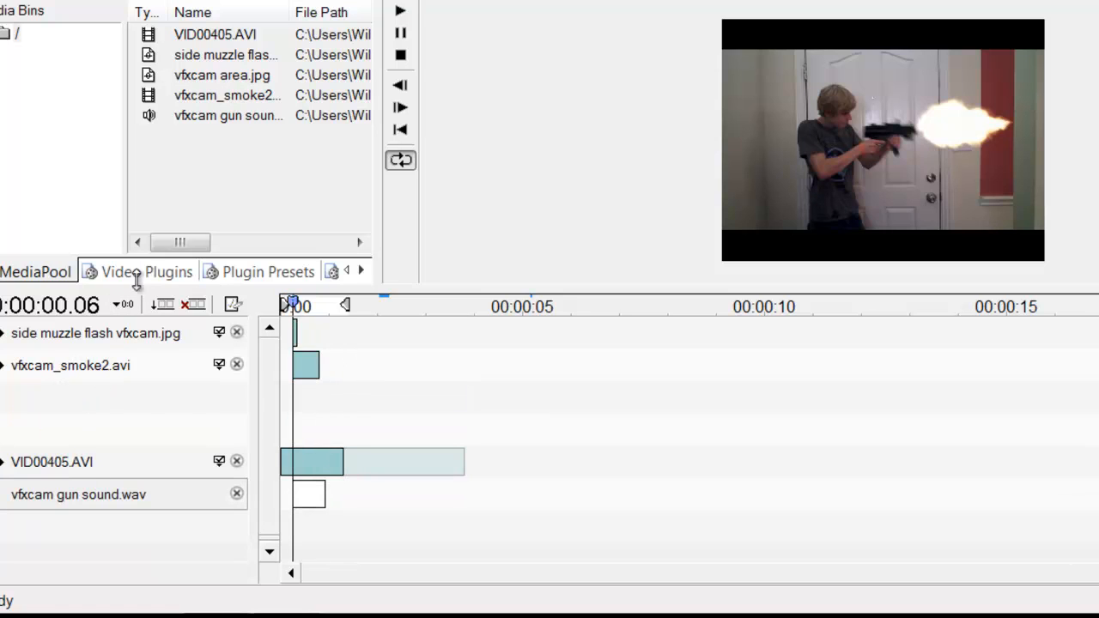
- Add vfxcam area.jpg directly below the smoke track and move VID00405.AVI and the gun sound up right beneath it
left_click(231, 60)
left_click(228, 76)
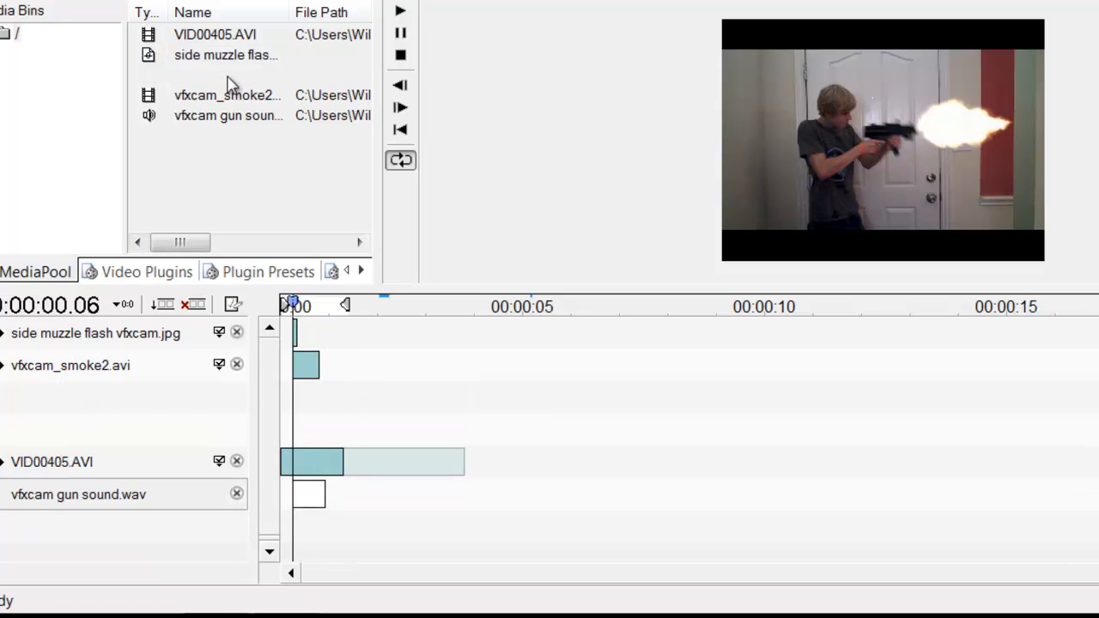
left_click_drag(246, 199, 99, 398)
left_click(206, 230)
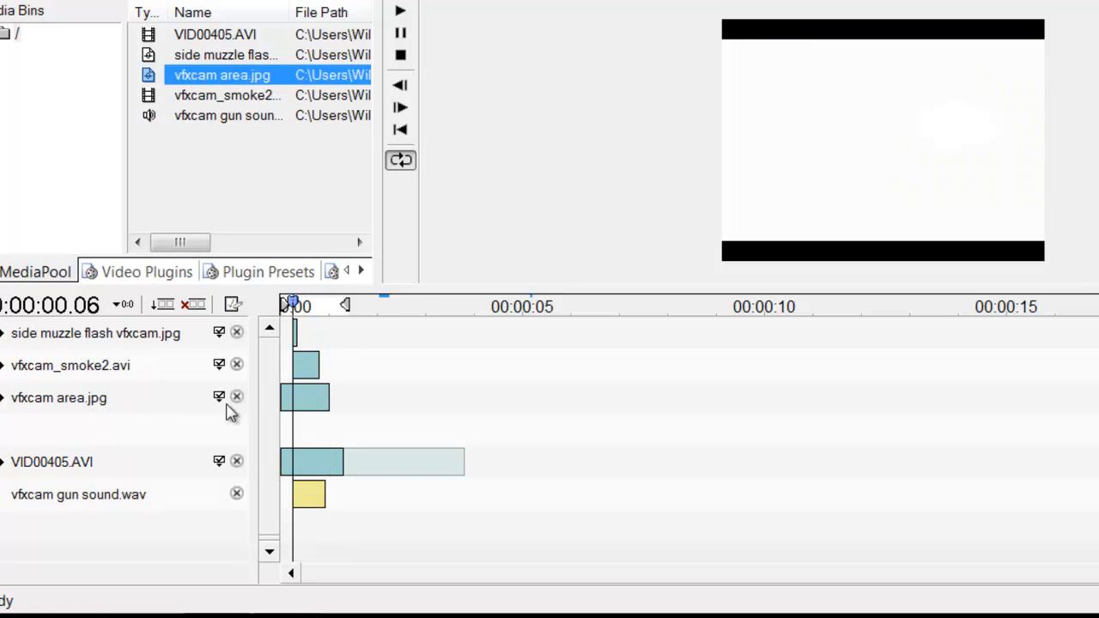
left_click_drag(84, 469, 73, 419)
left_click_drag(89, 488, 88, 441)
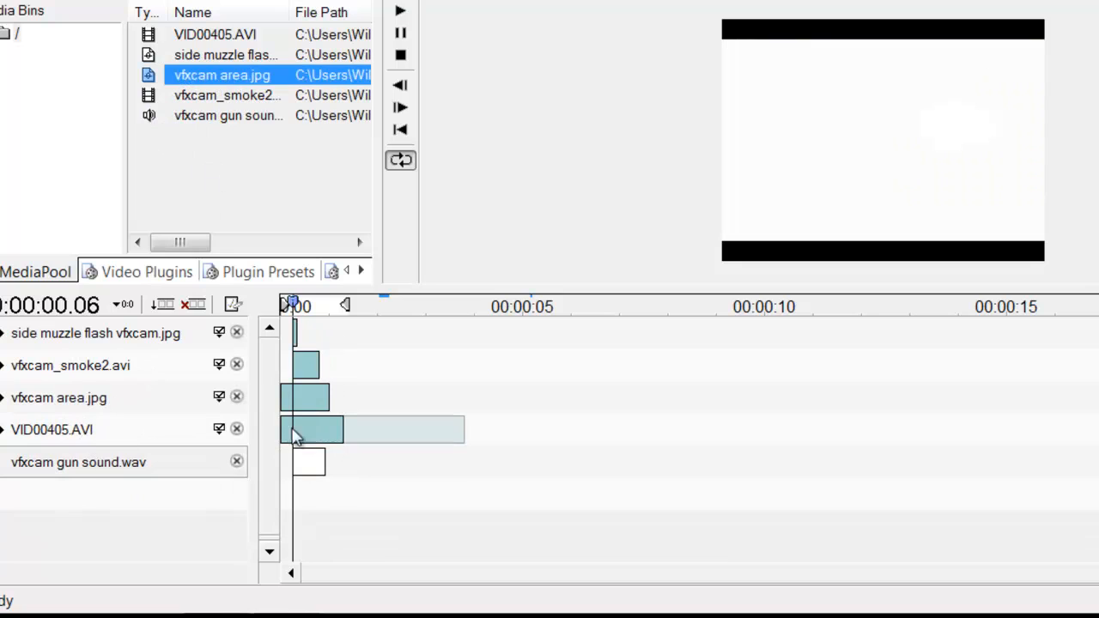
- Align the start of the vfxcam area.jpg clip with the muzzle flash at 00:00:00.06 and check the neighbouring frames
left_click(305, 404)
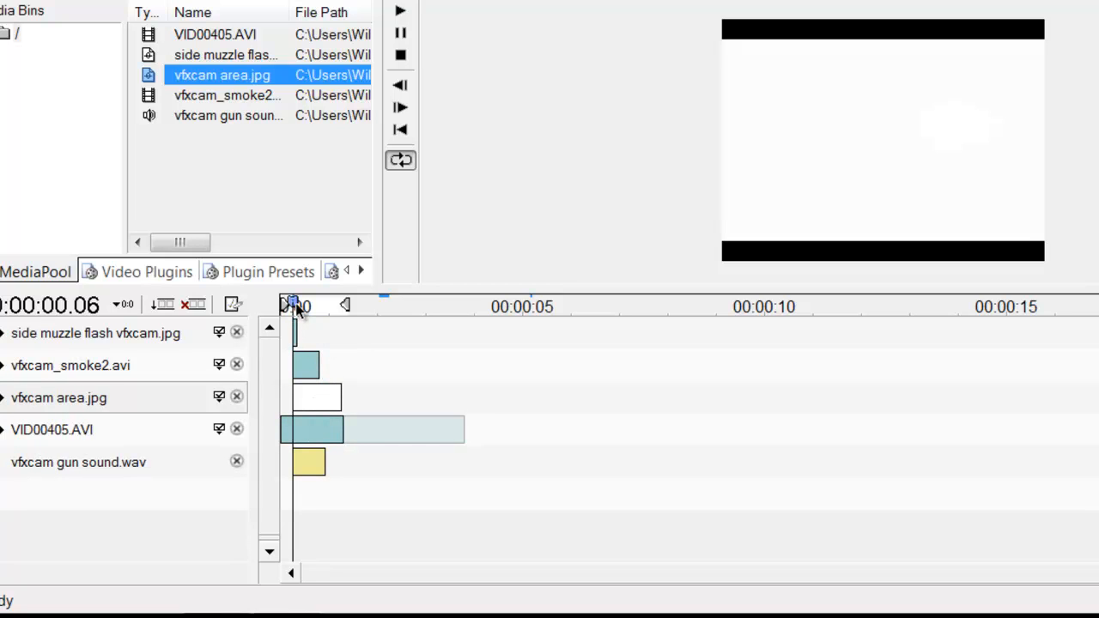
left_click_drag(297, 309, 294, 314)
left_click(398, 107)
left_click(399, 107)
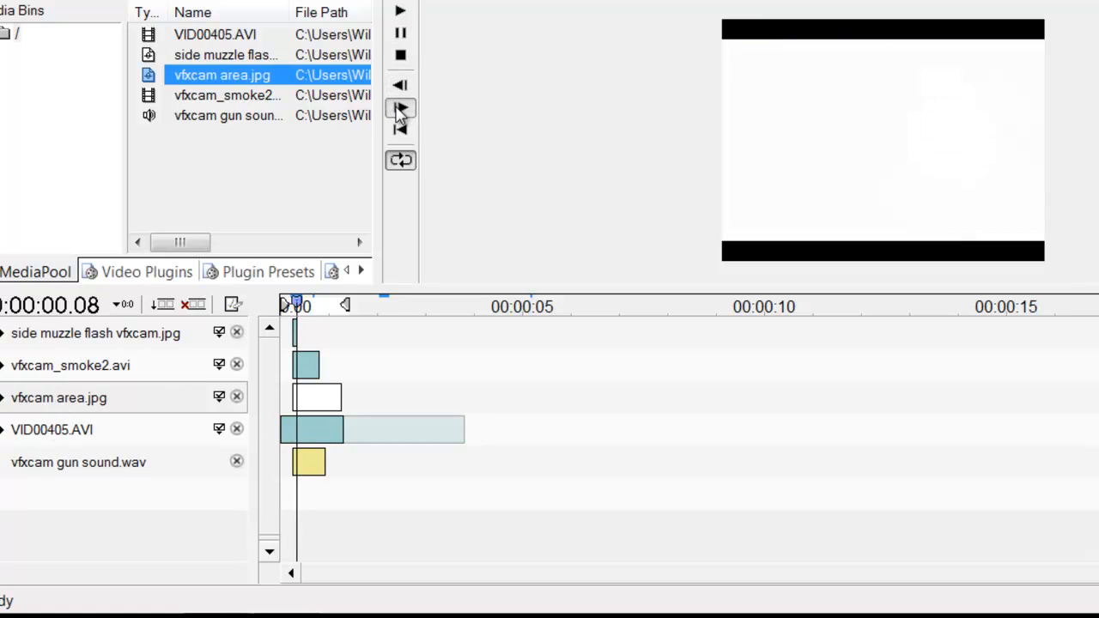
left_click(400, 86)
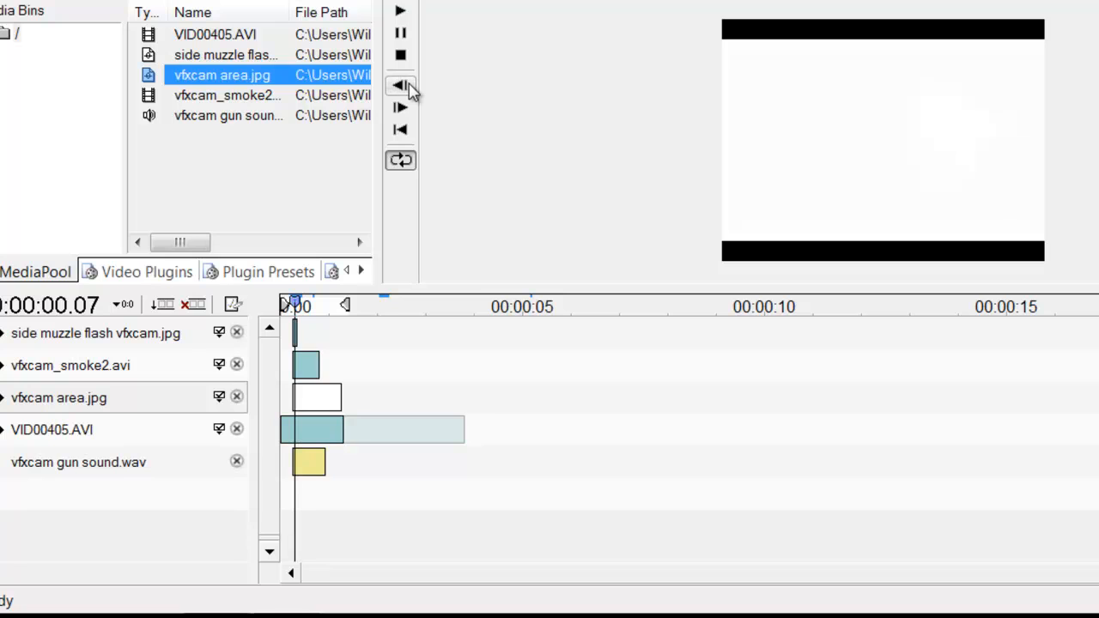
left_click(400, 85)
- Show the vfxcam area.jpg track properties, lower the track's opacity to 66 and collapse the track
mouse_move(317, 404)
left_mouse_down()
mouse_move(383, 397)
mouse_move(309, 397)
mouse_move(307, 387)
left_mouse_up()
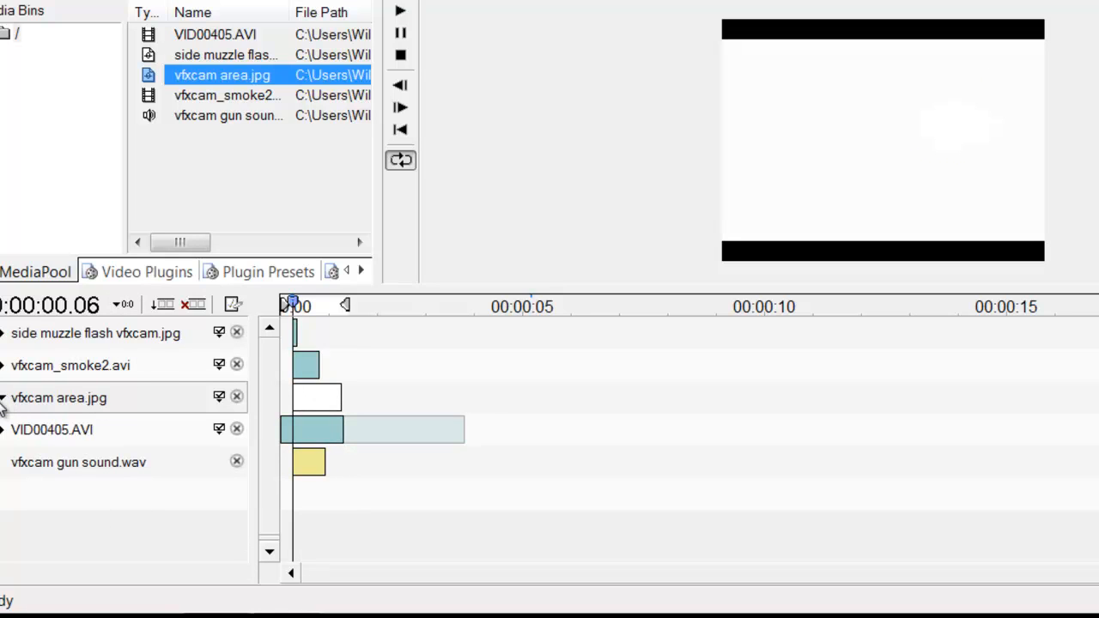
left_click(219, 397)
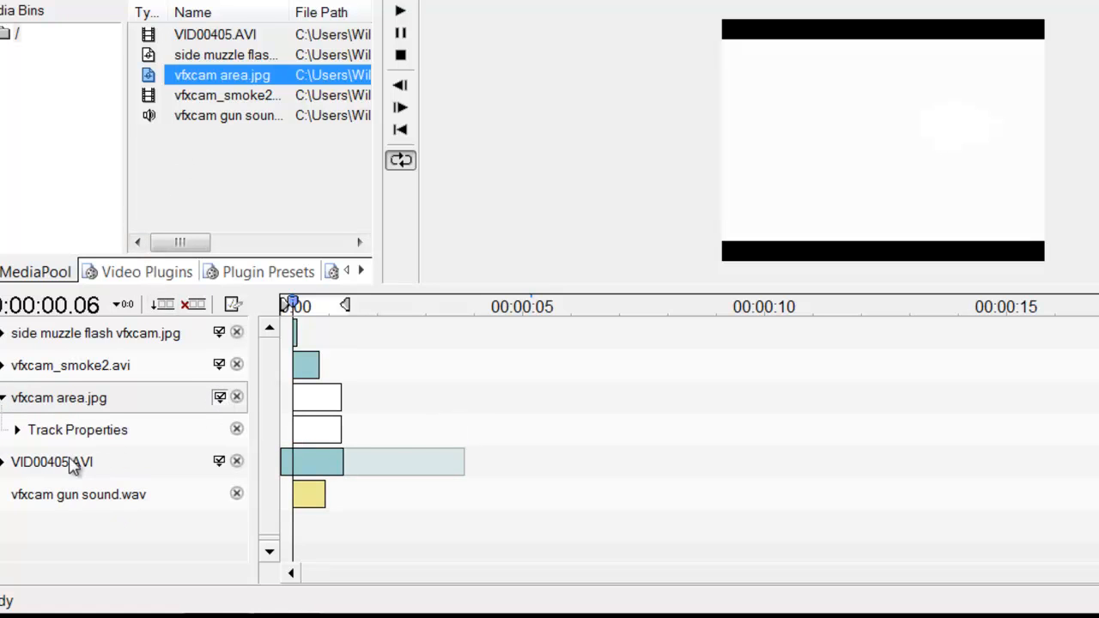
left_click(17, 430)
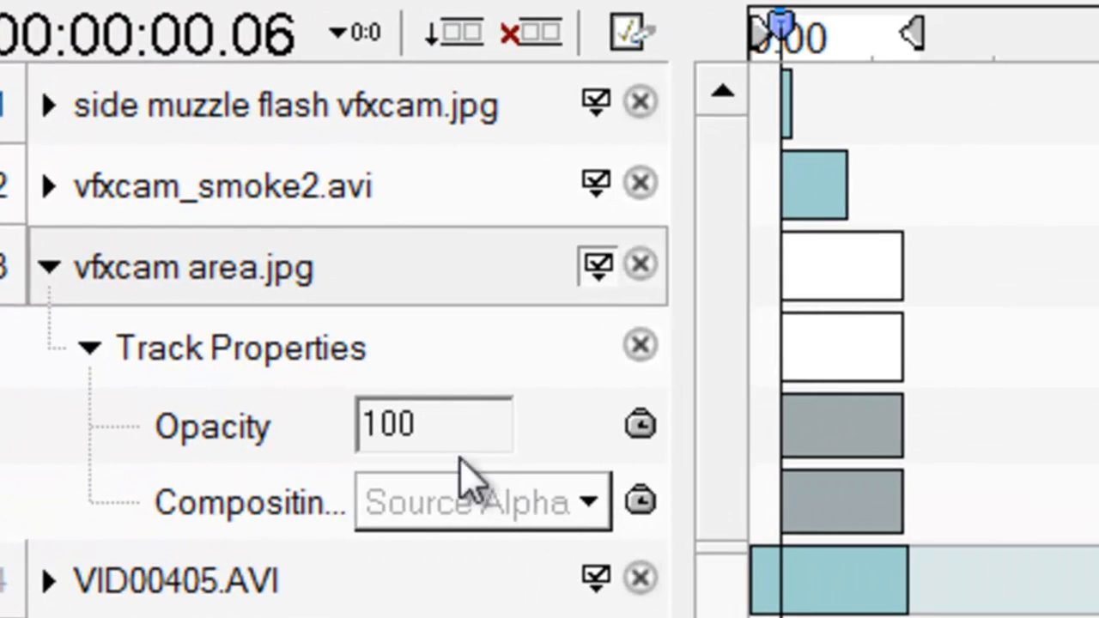
left_click_drag(403, 436, 342, 422)
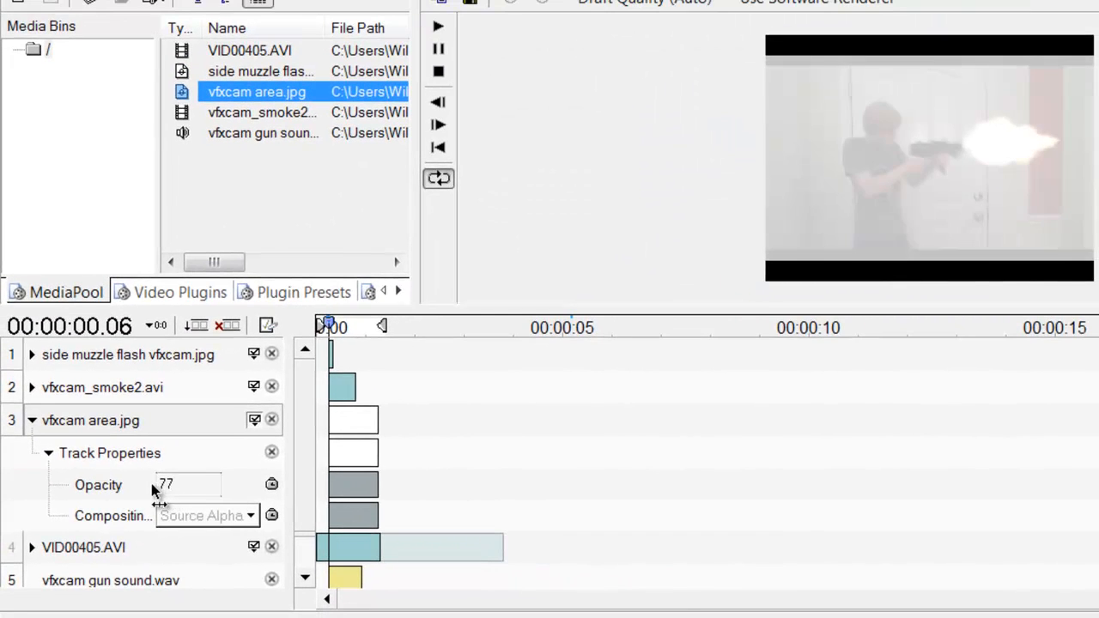
left_click_drag(151, 484, 148, 486)
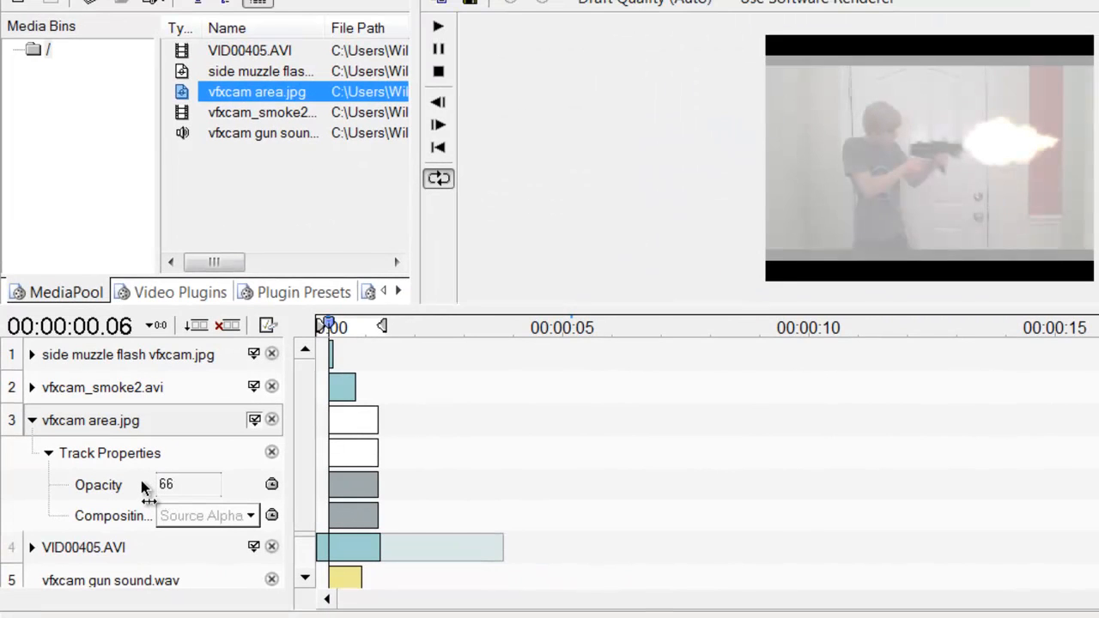
left_click(48, 454)
left_click(31, 420)
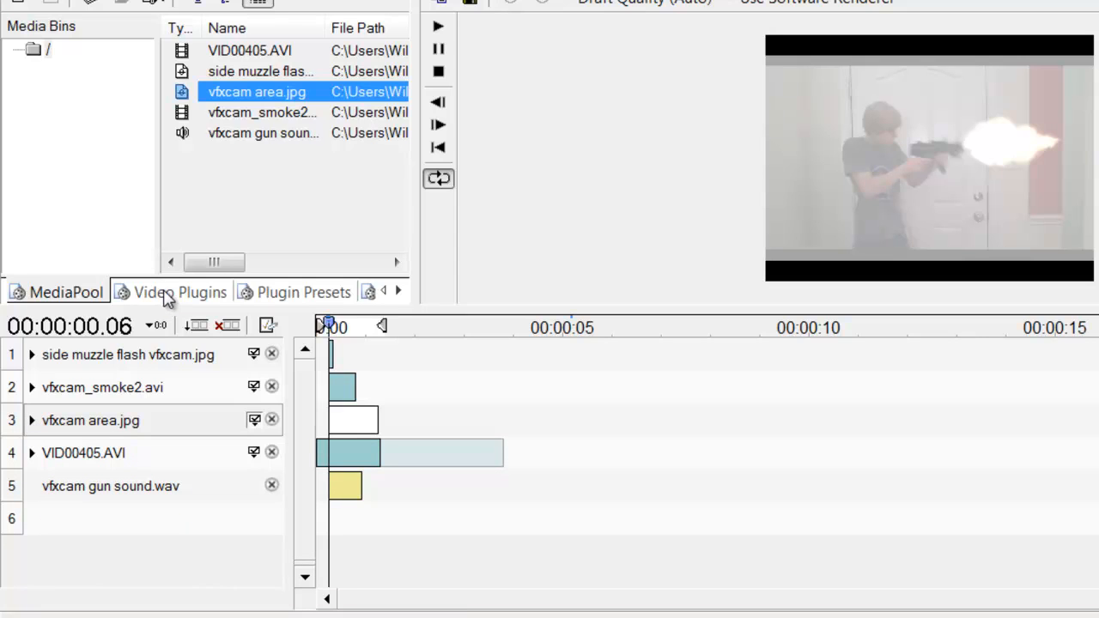
- Apply the RotoMate effect to vfxcam area.jpg and draw an ellipse over the shooter's face
left_click(204, 299)
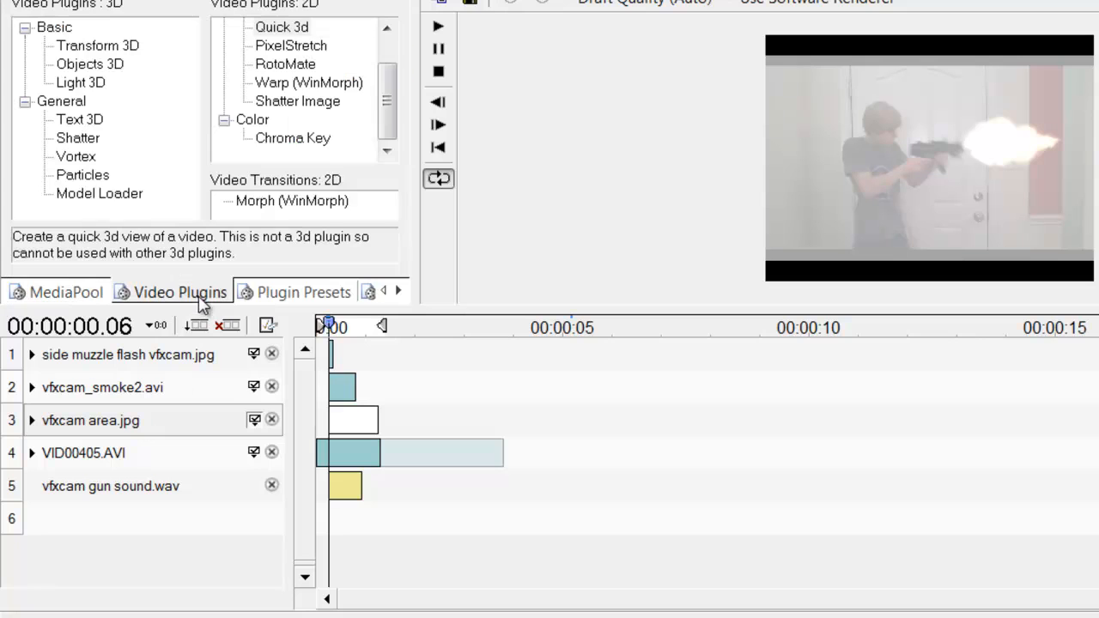
left_click_drag(285, 65, 113, 417)
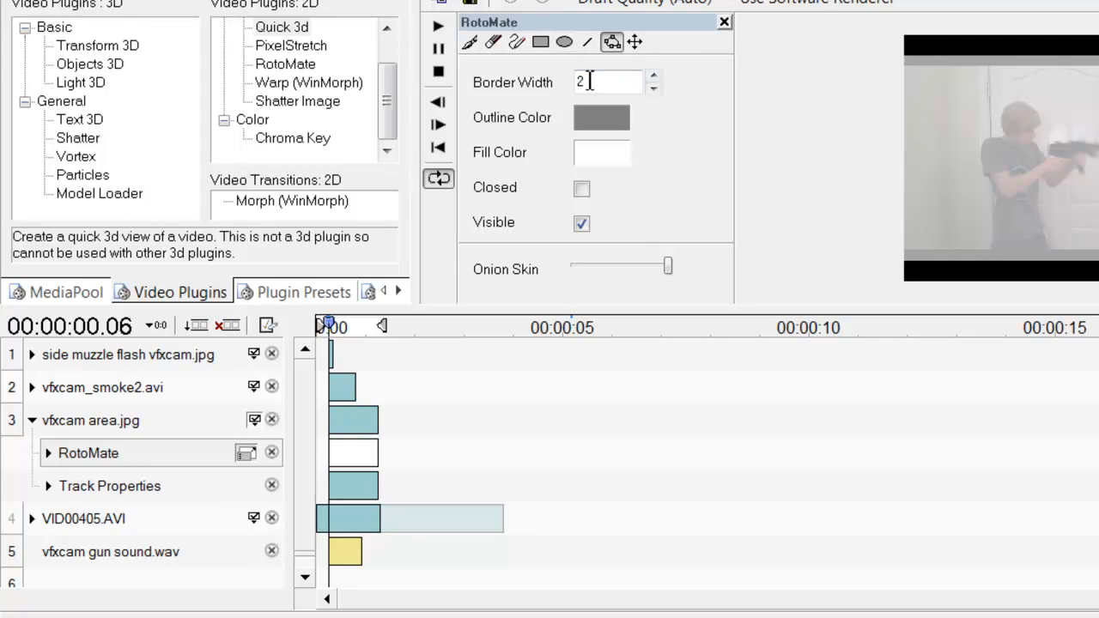
left_click(565, 43)
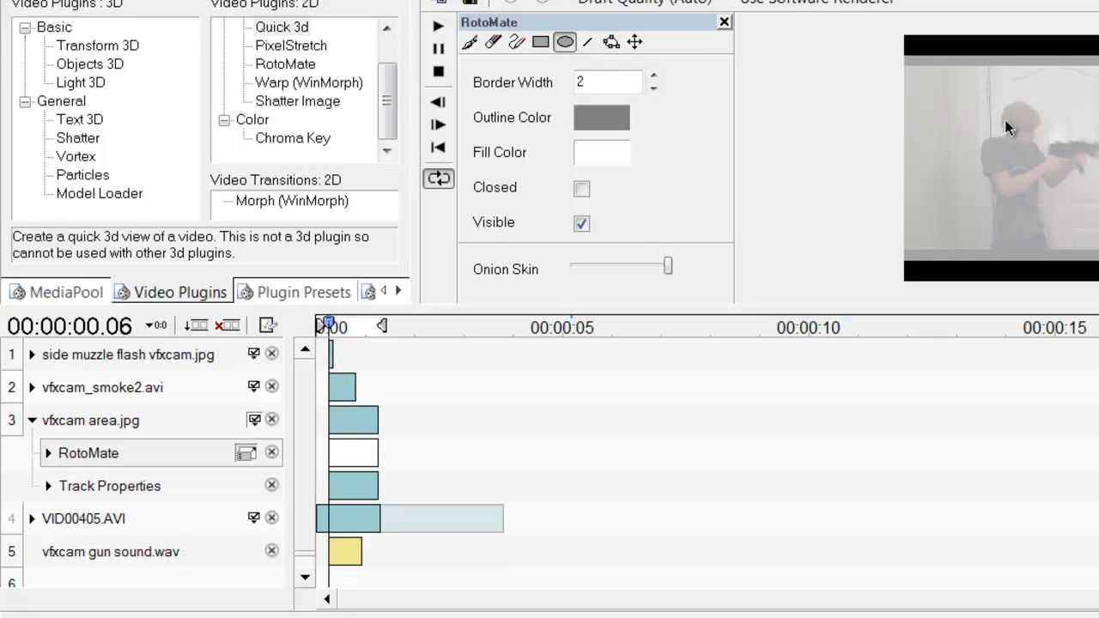
mouse_move(1031, 145)
left_mouse_down()
mouse_move(1040, 155)
mouse_move(1034, 146)
left_mouse_up()
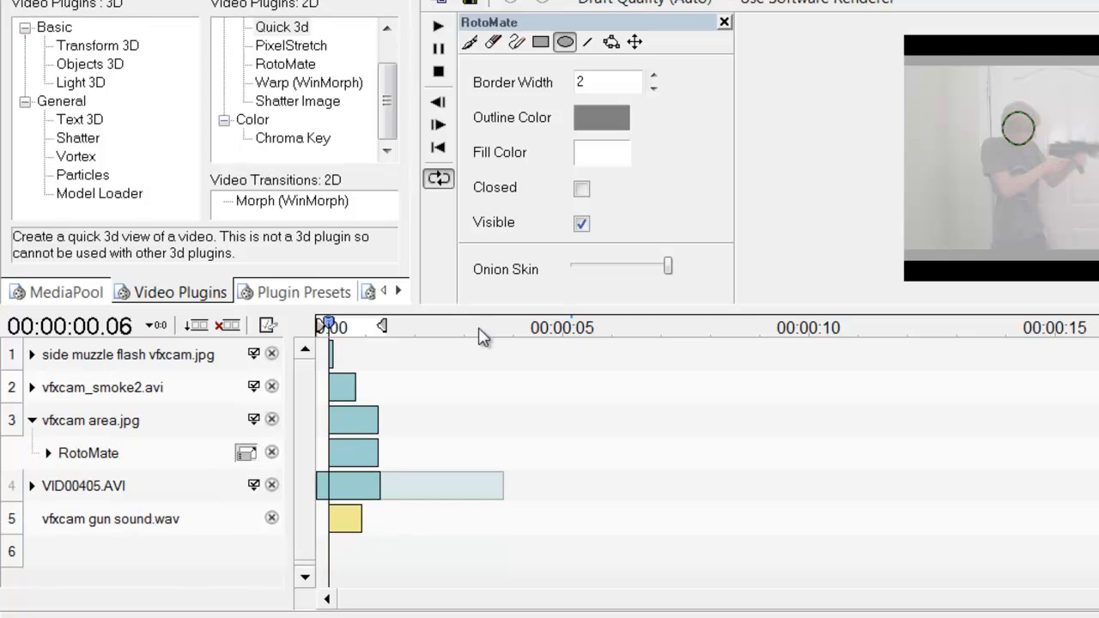
left_click(198, 447)
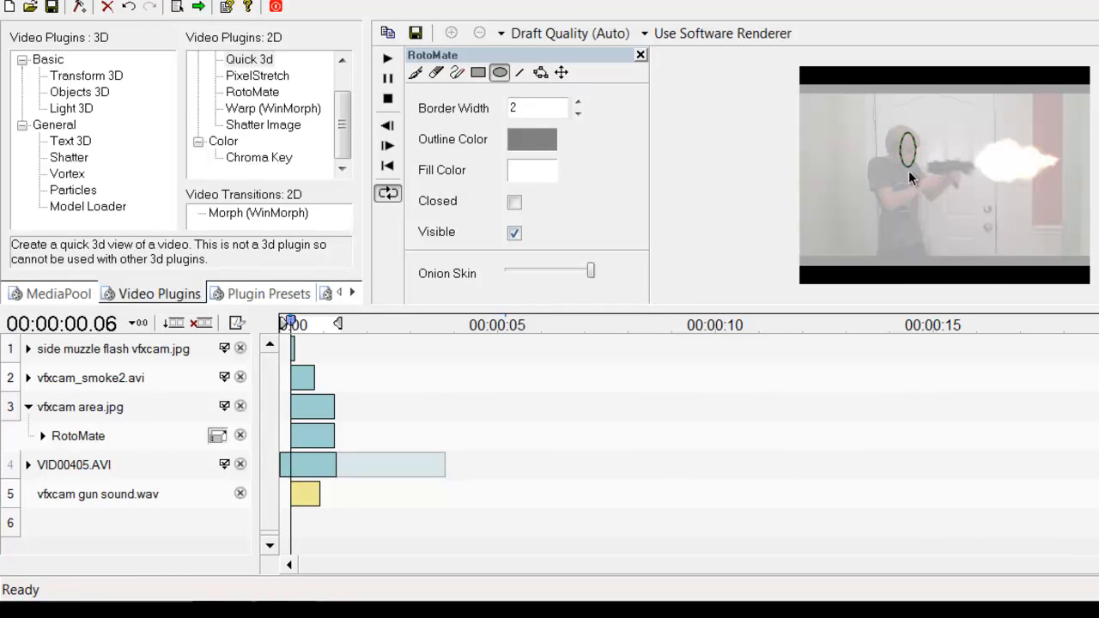
- Draw further RotoMate ellipses over the arm, gun, muzzle flash, shoulder and torso, and the area above the gun
left_click_drag(882, 188, 942, 174)
left_click_drag(968, 123, 1095, 204)
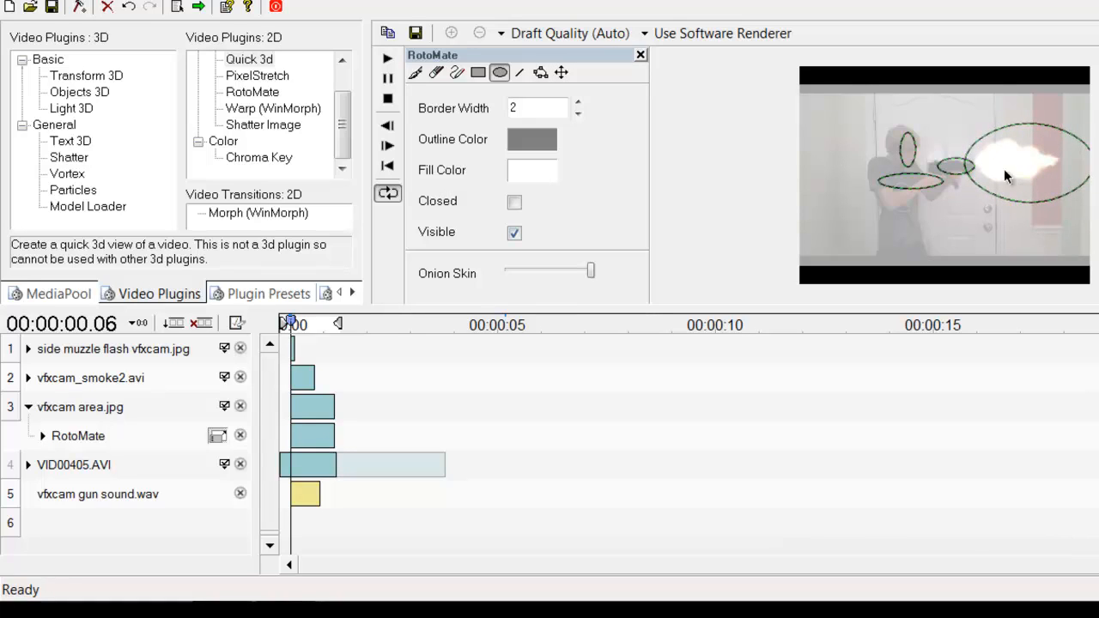
left_click_drag(898, 190, 924, 254)
left_click_drag(888, 220, 902, 250)
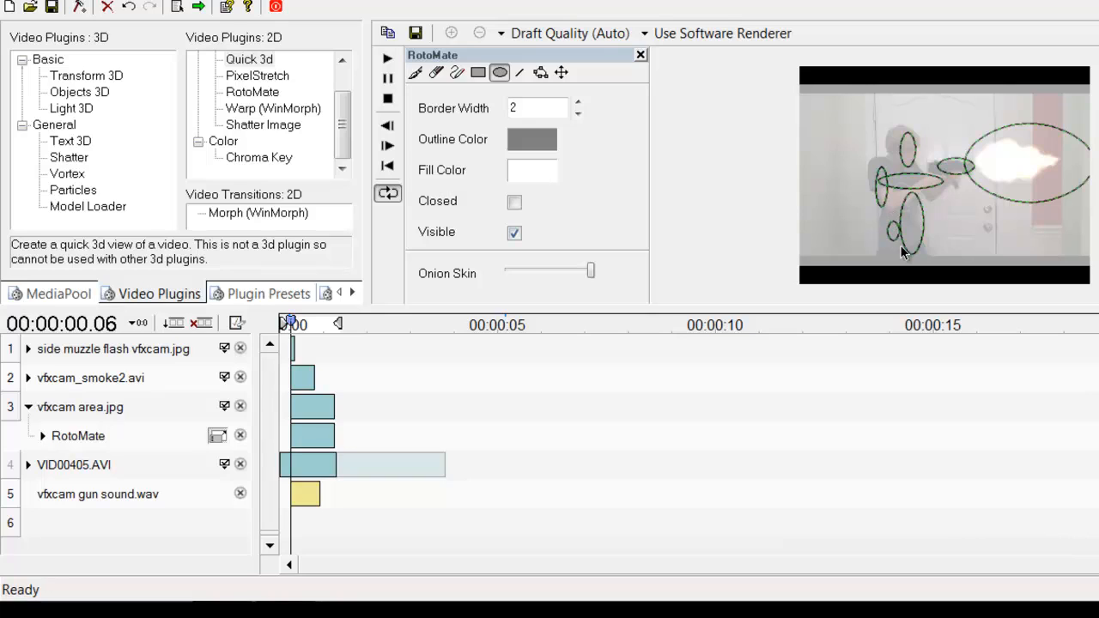
mouse_move(916, 133)
left_mouse_down()
mouse_move(939, 156)
mouse_move(960, 153)
left_mouse_up()
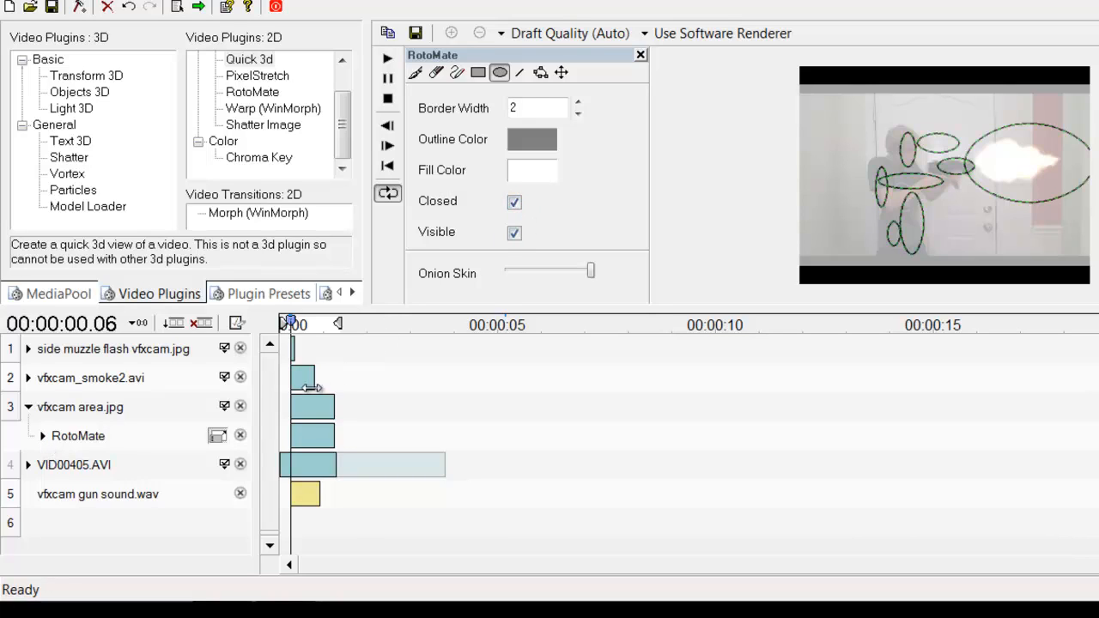
- Expand the RotoMate parameters and try to use the drawn shapes as a mask
left_click(53, 440)
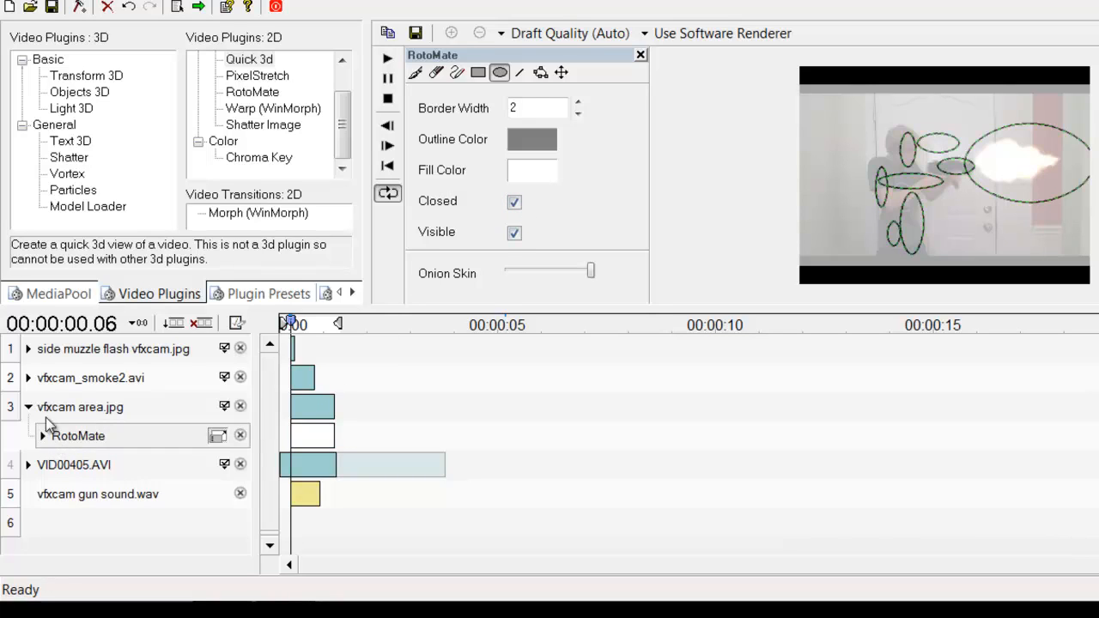
left_click(43, 436)
left_click(146, 491)
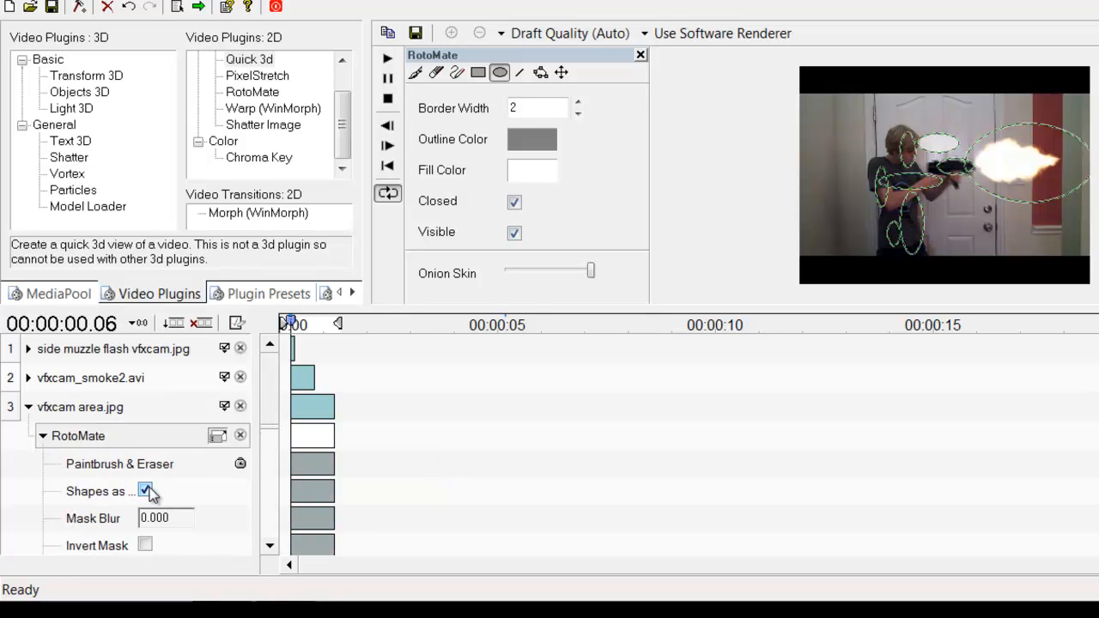
- Undo the mask, ellipses and opacity change on vfxcam area.jpg, and redo the clip's move to the flash
key("ctrl+z")
key("ctrl+z")
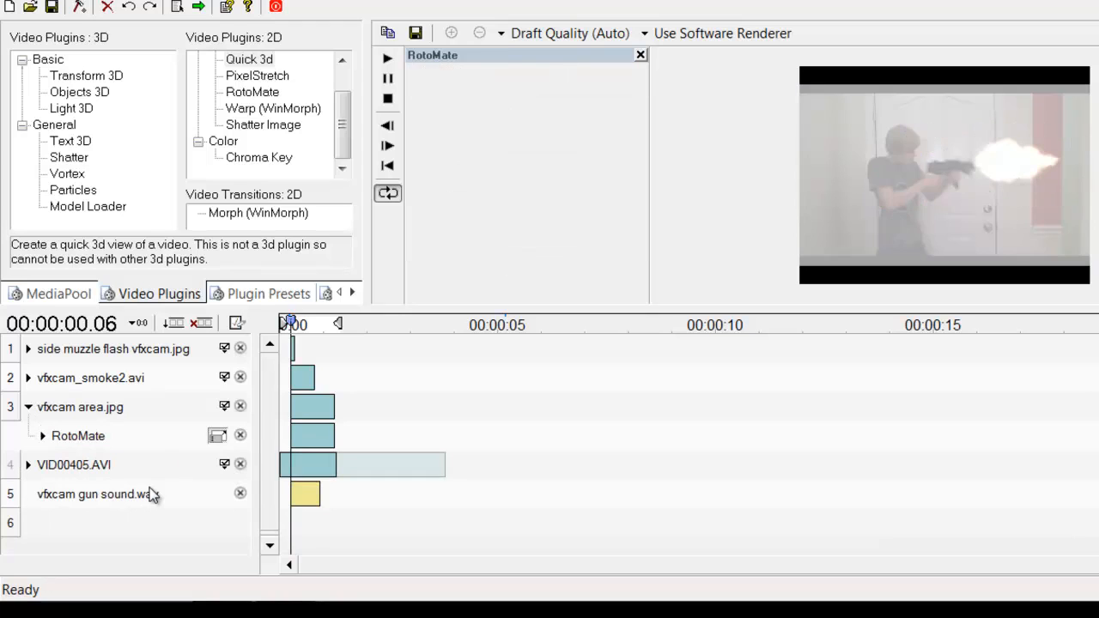
key("ctrl+z")
key("ctrl+z")
key("ctrl+z")
key("ctrl+z")
key("ctrl+z")
key("ctrl+z")
key("ctrl+z")
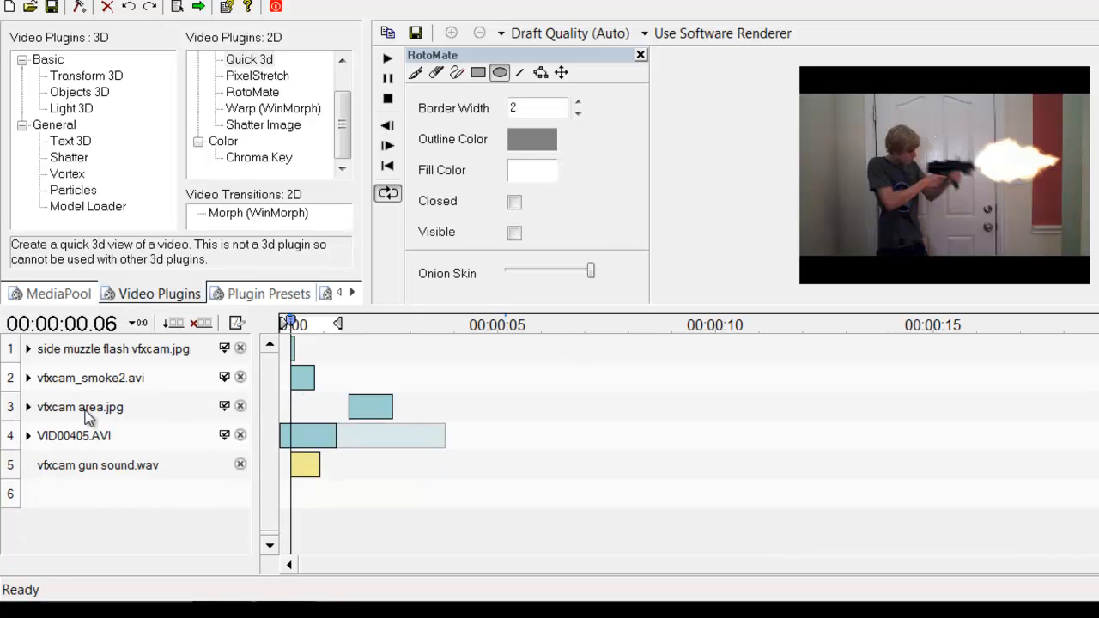
left_click(53, 0)
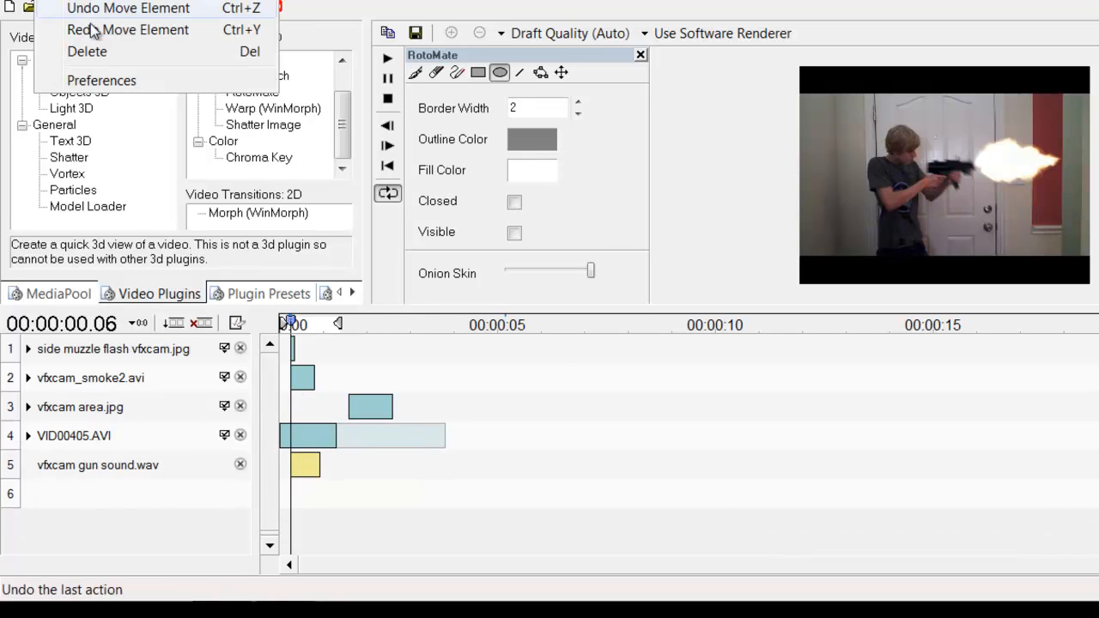
left_click(96, 31)
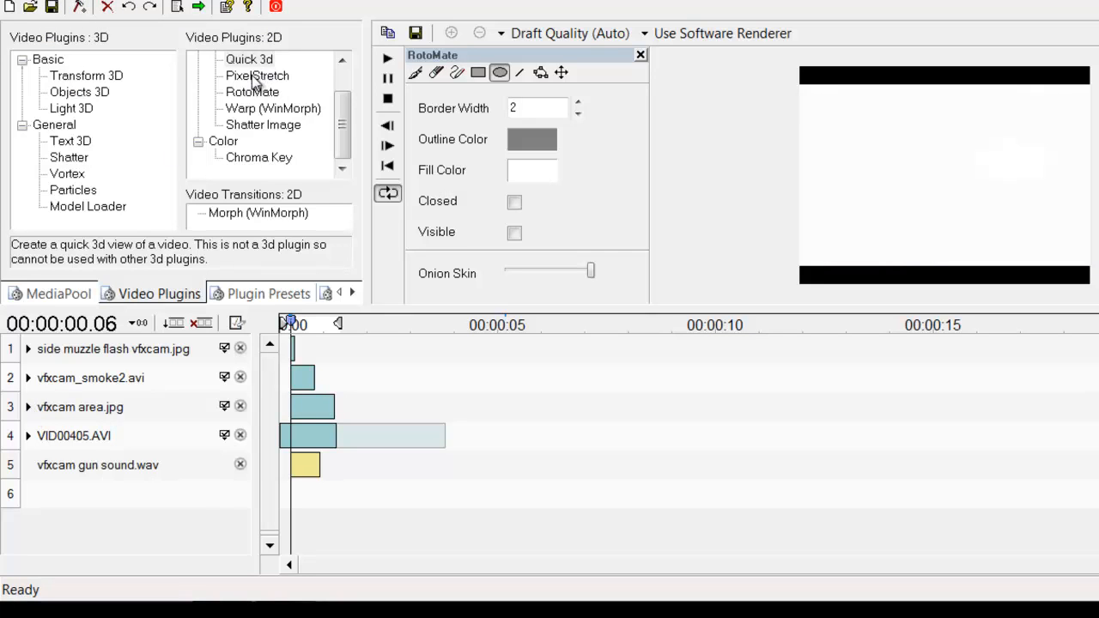
- Apply the RotoMate effect to vfxcam area.jpg again and set the track's opacity to 66
left_click_drag(230, 157, 110, 421)
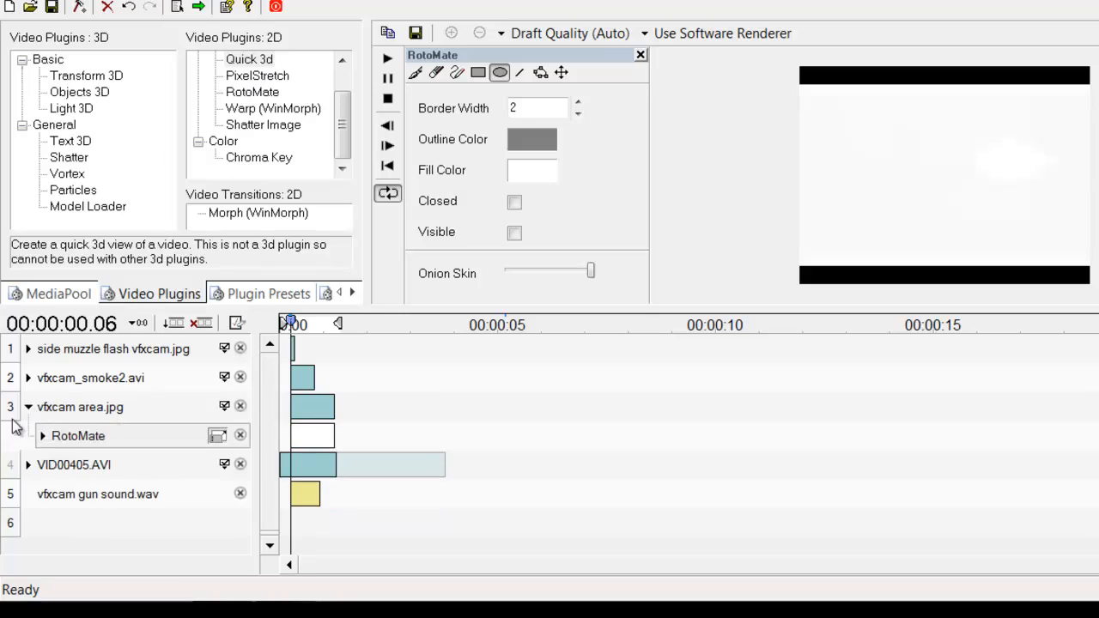
left_click(42, 435)
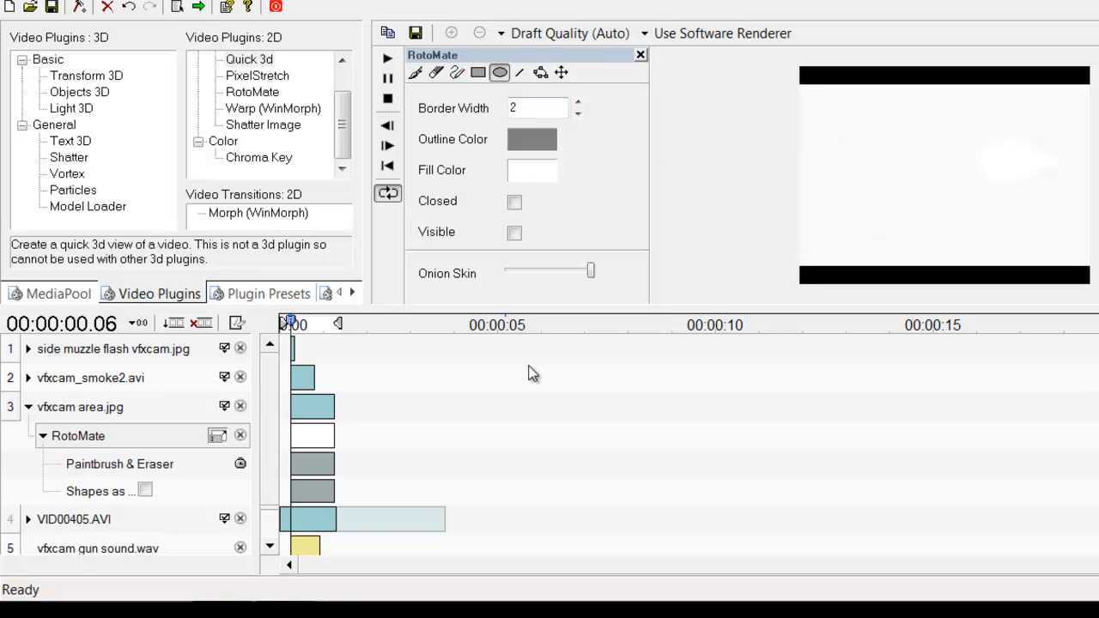
left_click(224, 407)
left_click(173, 550)
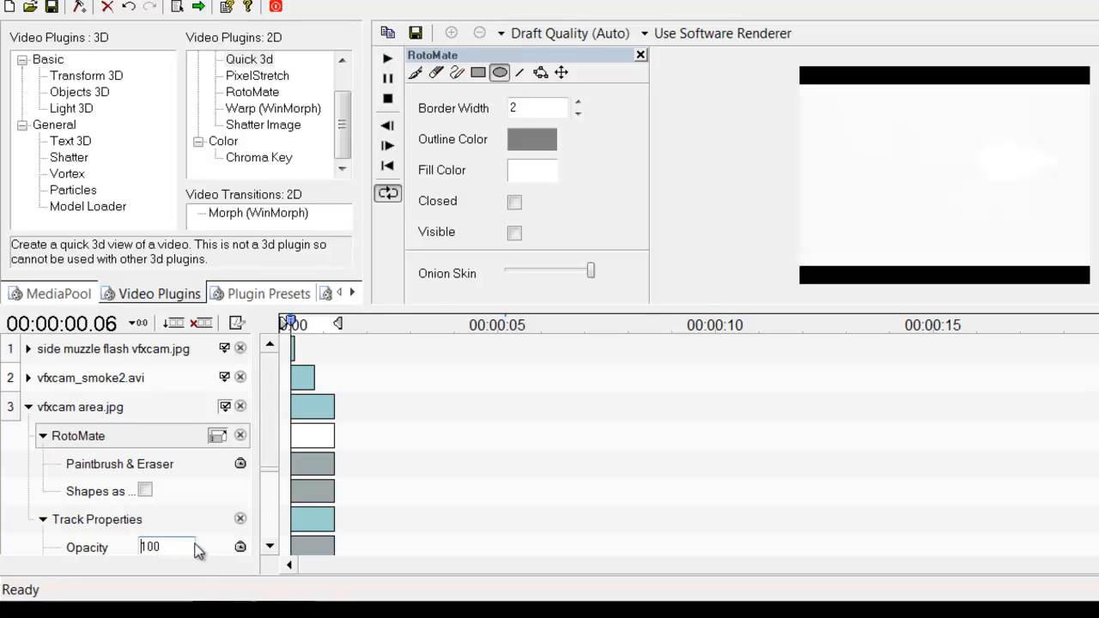
key("Right")
key("Right")
key("Right")
key("BackSpace")
key("BackSpace")
key("BackSpace")
type("66")
left_click(43, 519)
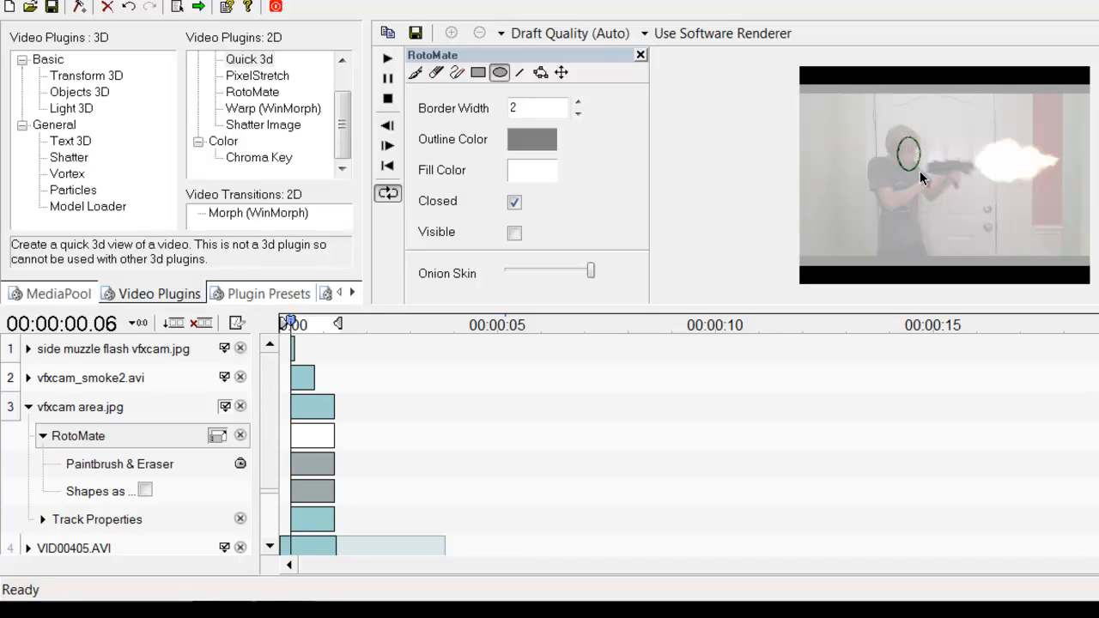
- Draw closed RotoMate ellipses over the face, arm, gun, muzzle flash, shoulder and torso, and the area above the gun
mouse_move(920, 170)
left_mouse_down()
mouse_move(1058, 185)
mouse_move(1092, 204)
mouse_move(1082, 205)
left_mouse_up()
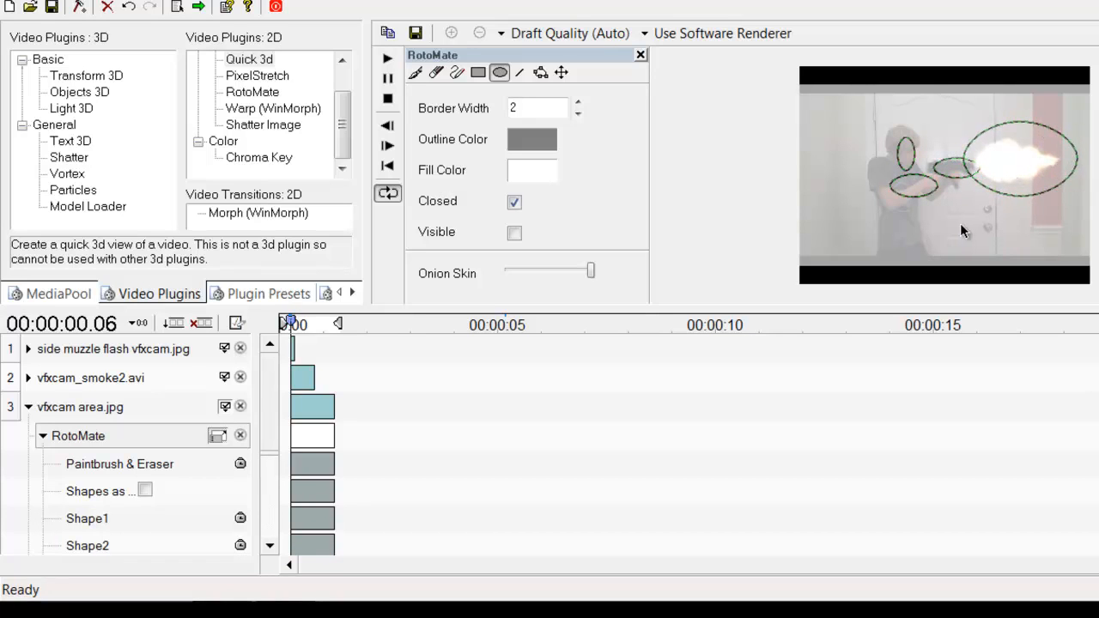
left_click_drag(896, 194, 900, 206)
left_click_drag(911, 275, 919, 277)
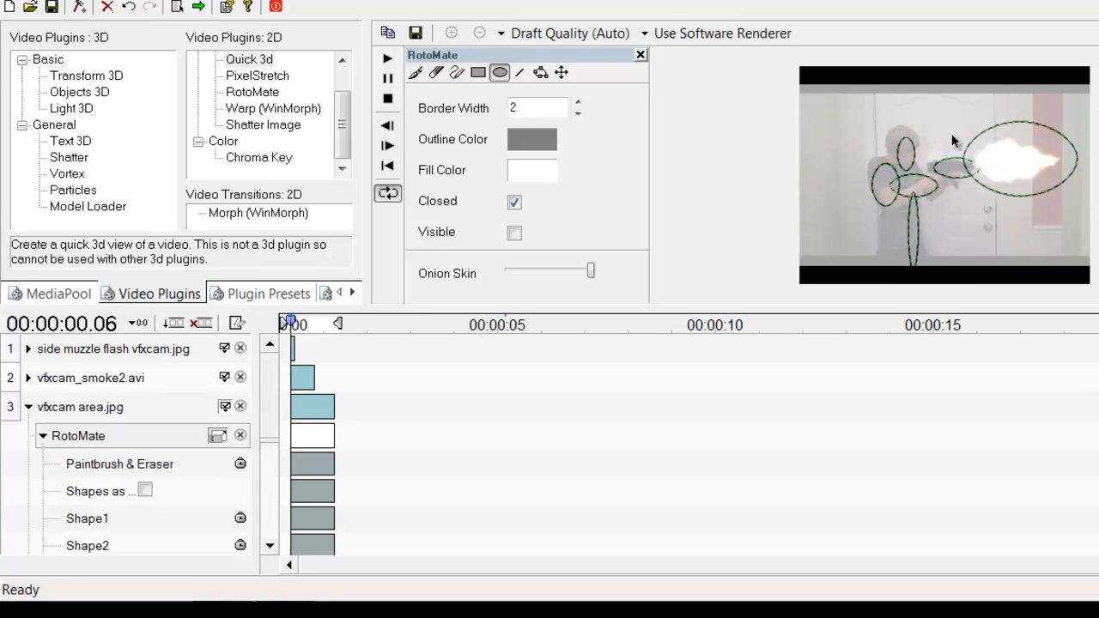
left_click_drag(945, 136, 901, 156)
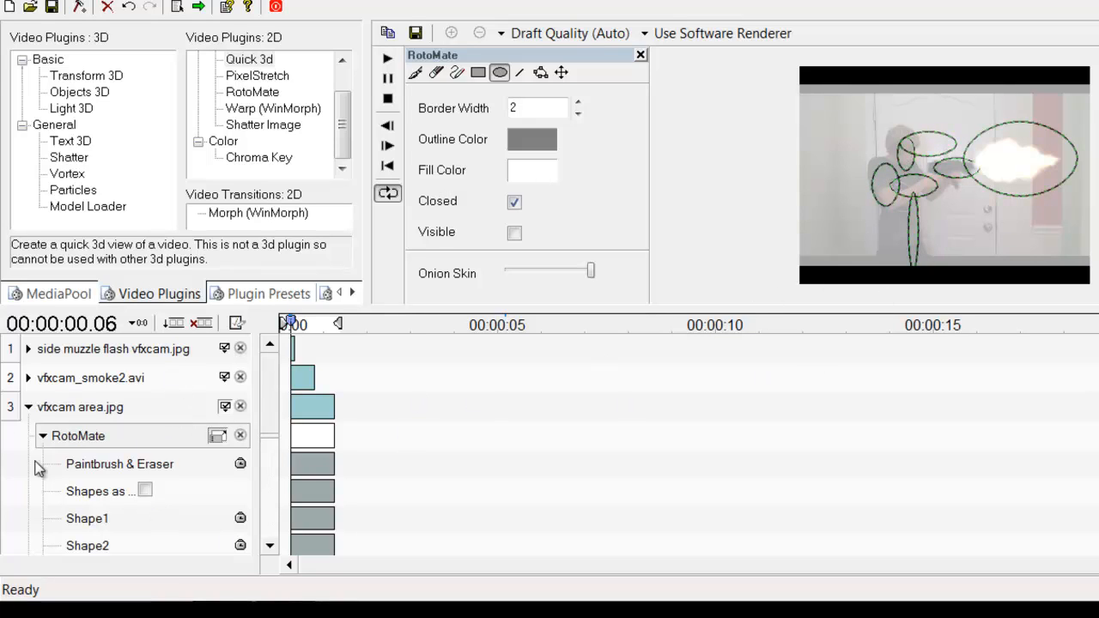
- Use the RotoMate shapes as a mask with a Mask Blur of 0.479, and collapse the effect
left_click(42, 436)
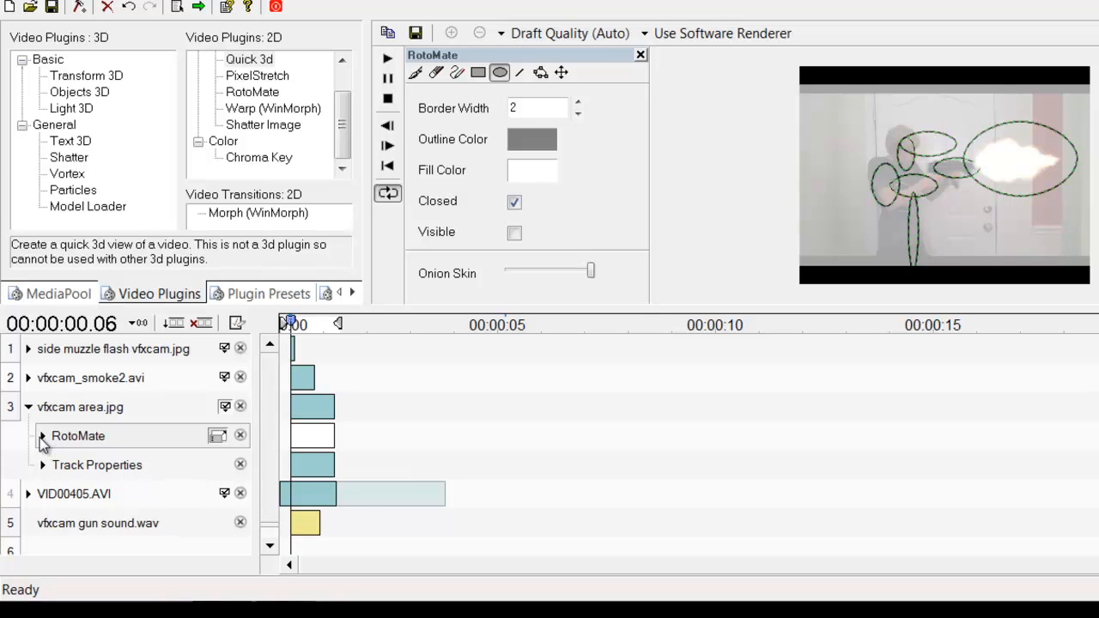
left_click(42, 436)
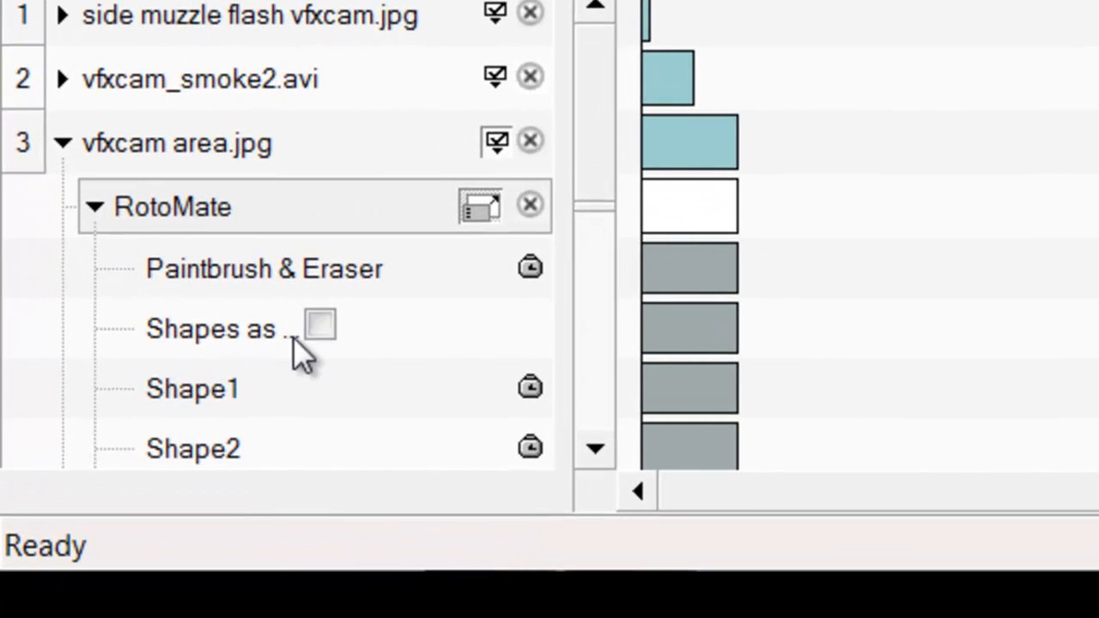
left_click(319, 326)
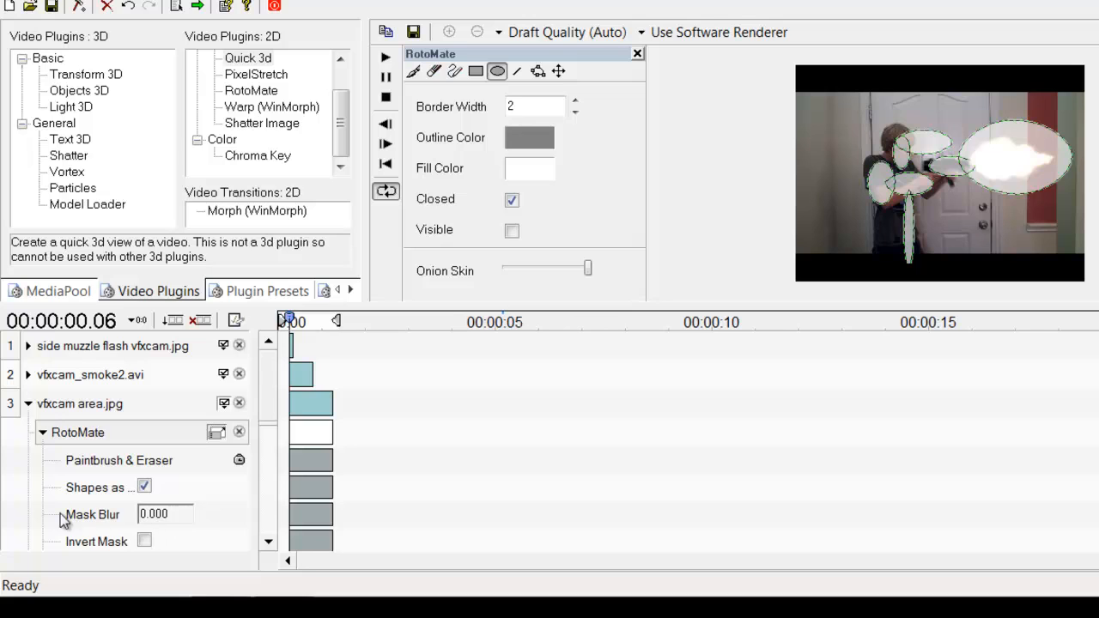
left_click_drag(154, 513, 300, 491)
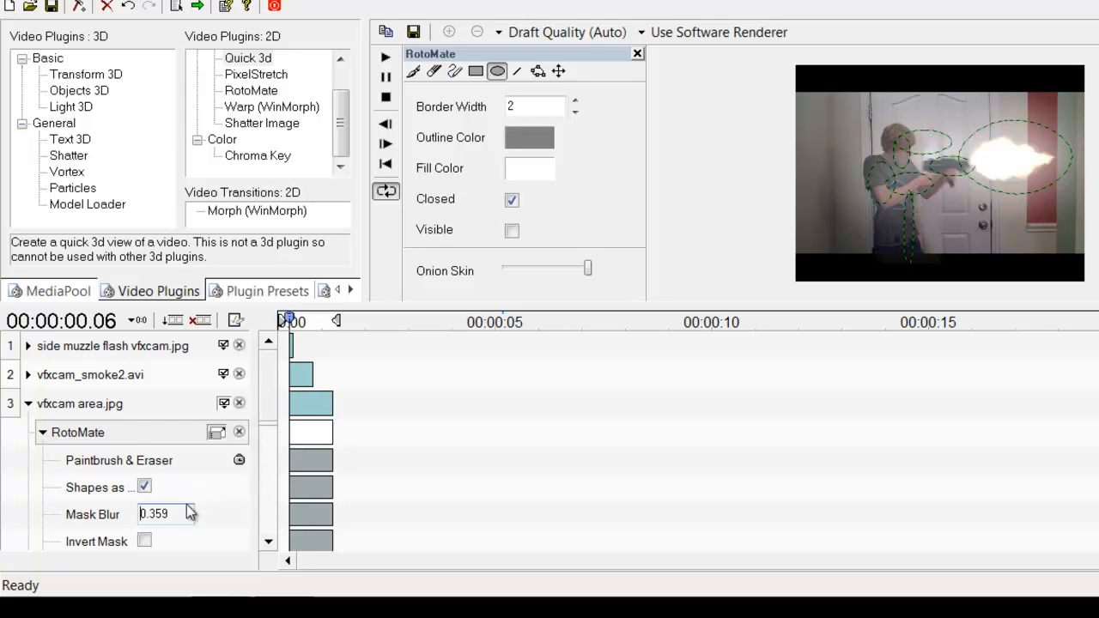
left_click_drag(190, 512, 215, 501)
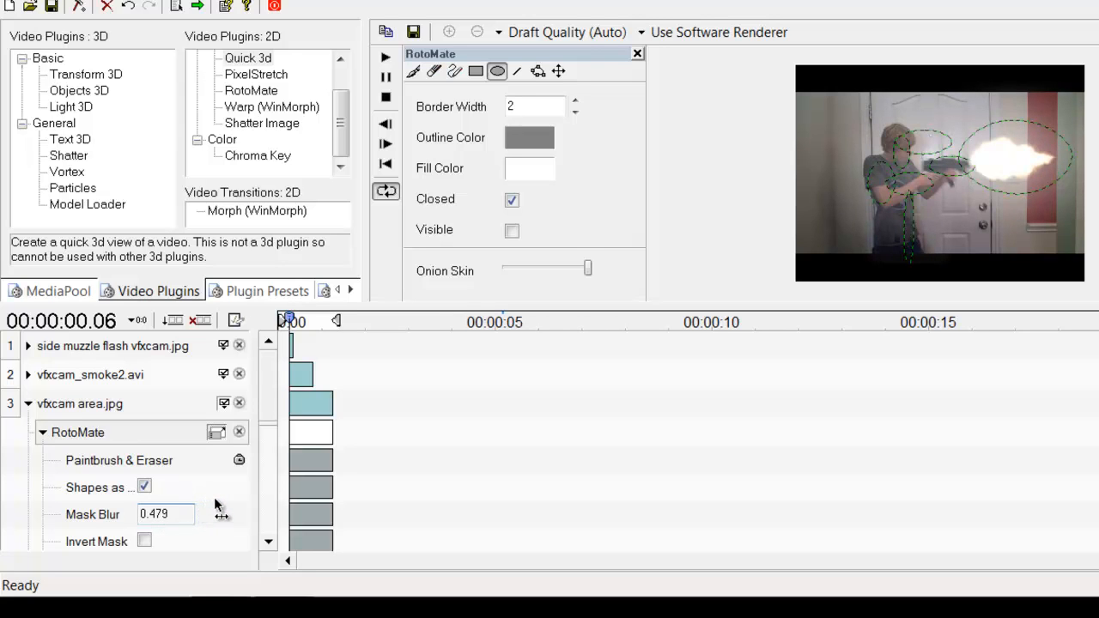
left_click(43, 432)
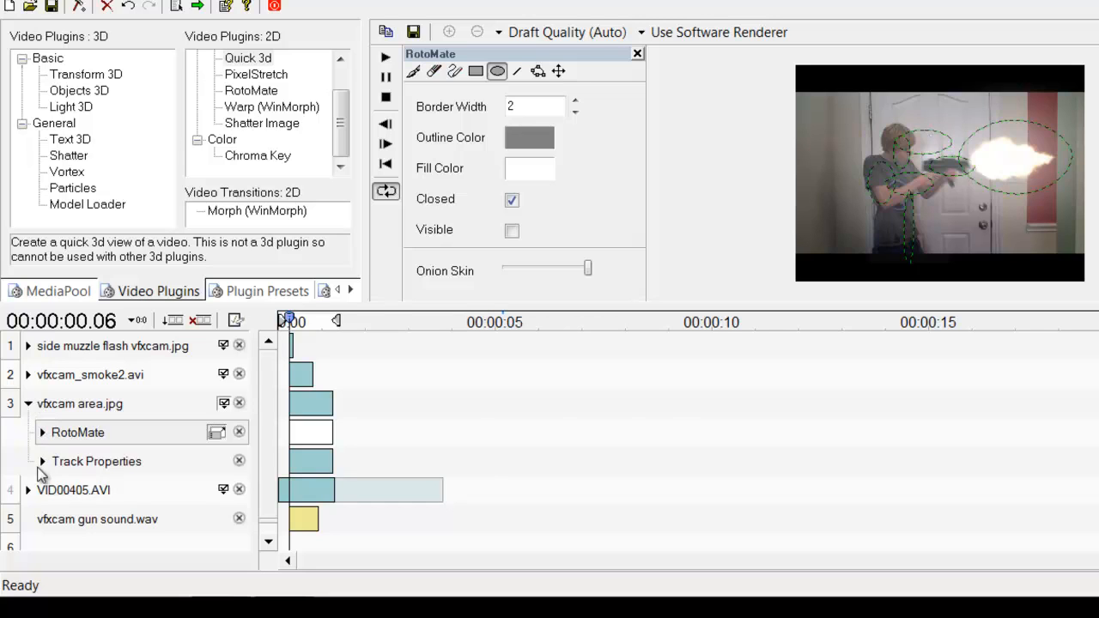
- Deselect the RotoMate effect and view the lit composite at 00:00:00.06
left_click(483, 419)
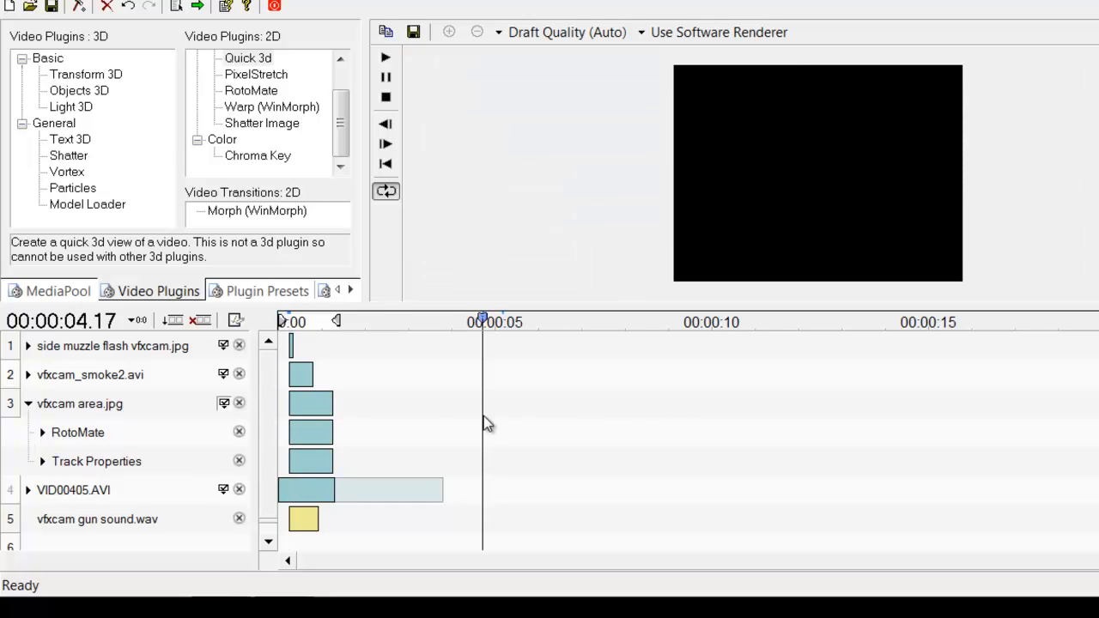
left_click(304, 328)
left_click_drag(305, 330, 291, 331)
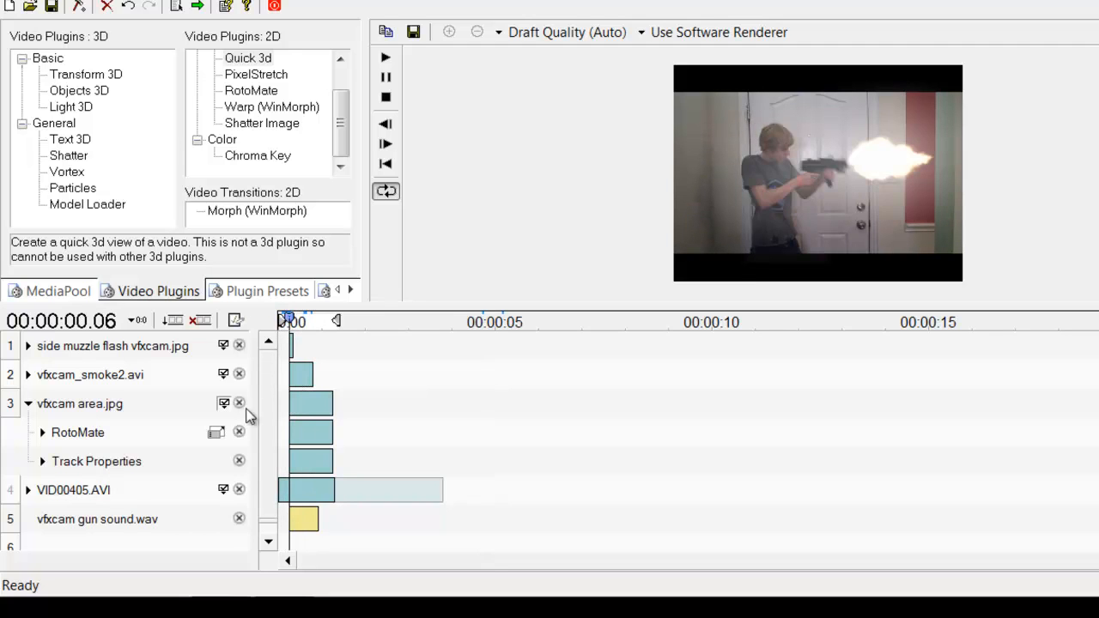
- Set the opacity of the vfxcam area.jpg track to 40 in its track properties
left_click(42, 461)
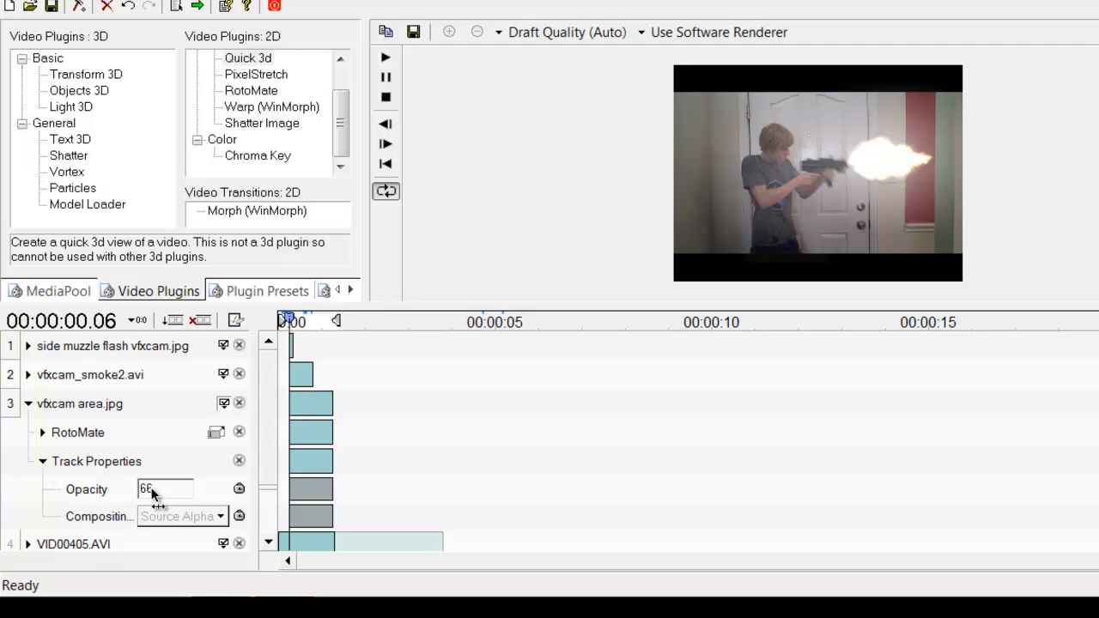
left_click_drag(146, 490, 135, 516)
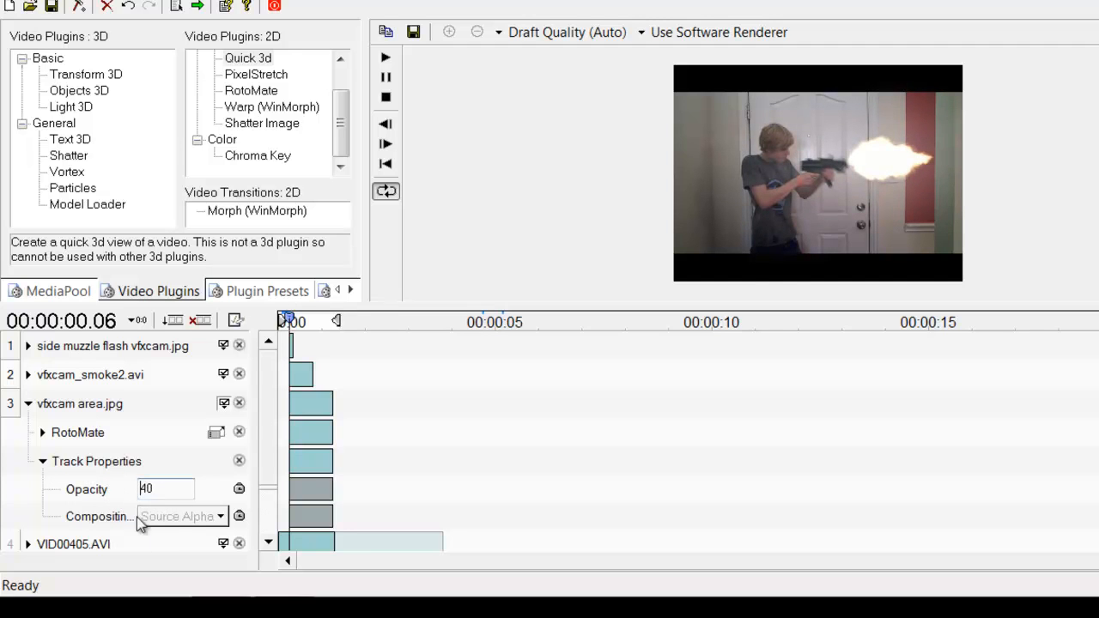
left_click(42, 463)
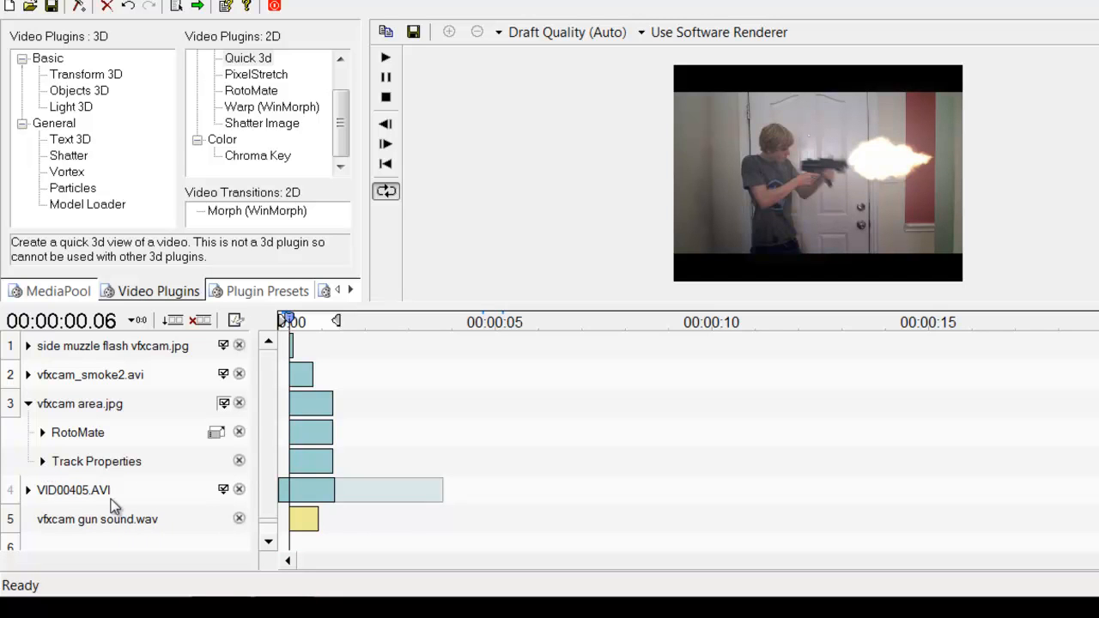
- Turn on keyframing for the vfxcam area.jpg track's opacity at 00:00:00.06
left_click(44, 462)
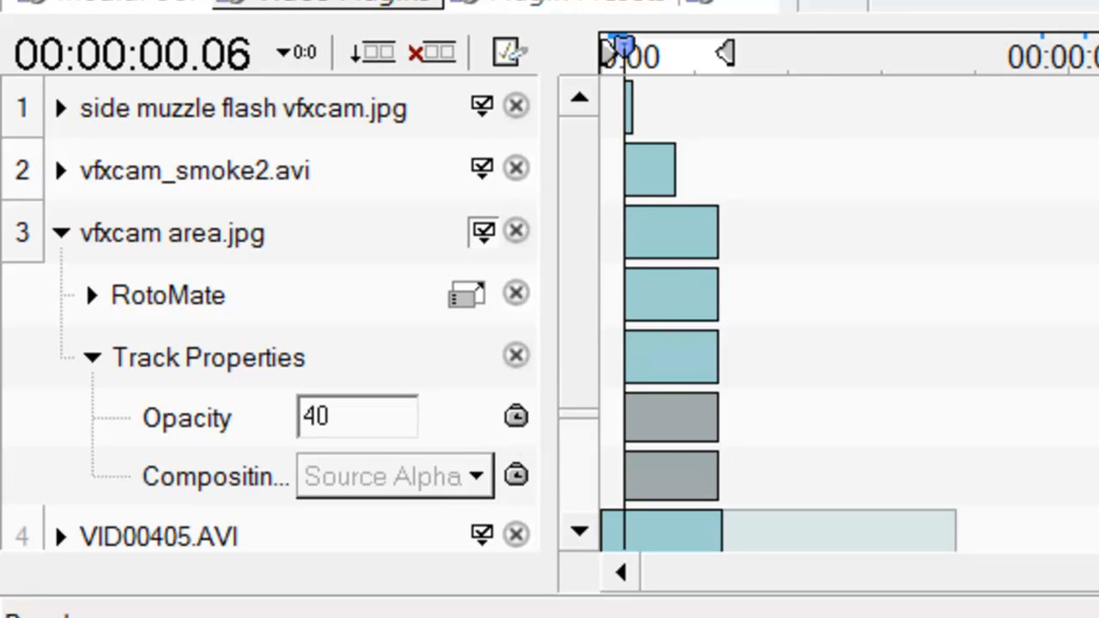
key("Left")
key("Right")
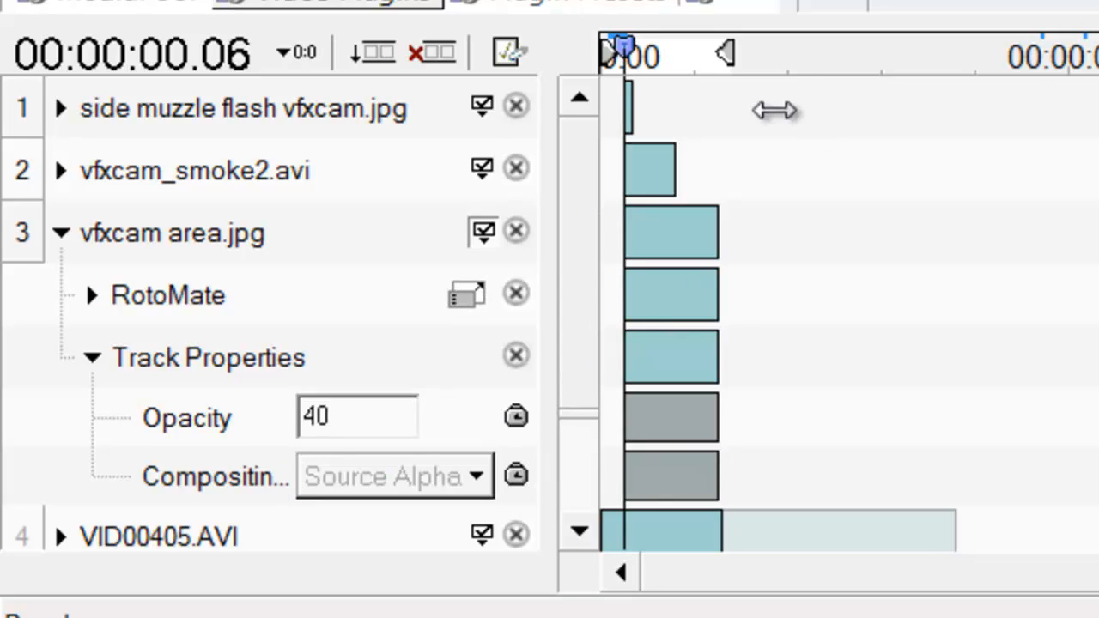
left_click(516, 423)
left_click(653, 551)
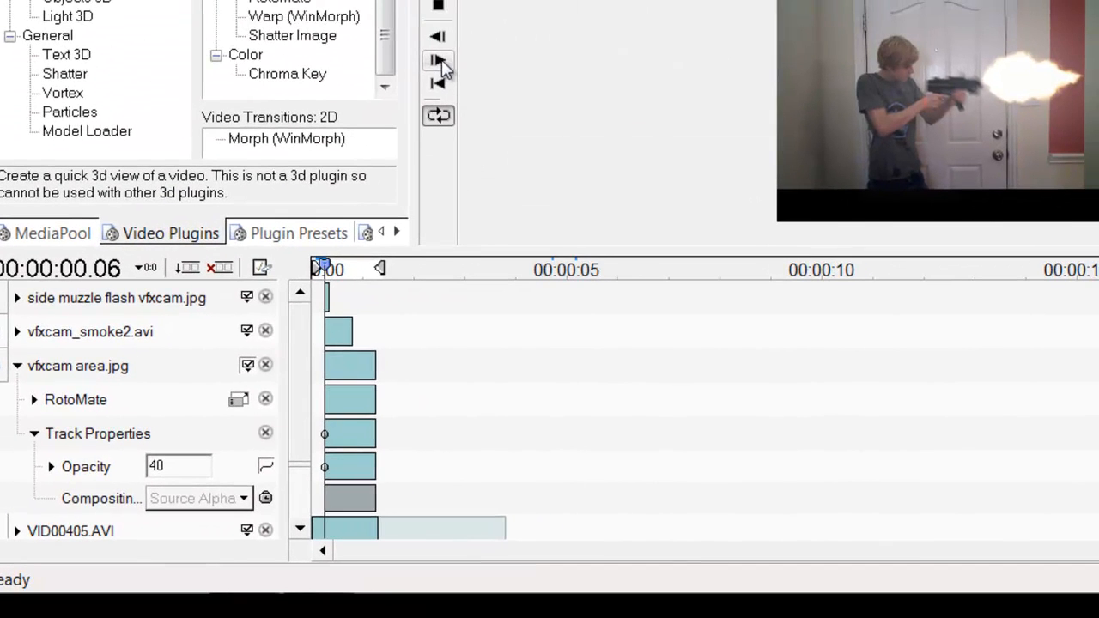
- Keyframe the light area's opacity to 25 at 00:00:00.07, 9 at 00:00:00.08 and 0 at 00:00:00.09, and collapse the track
left_click(438, 62)
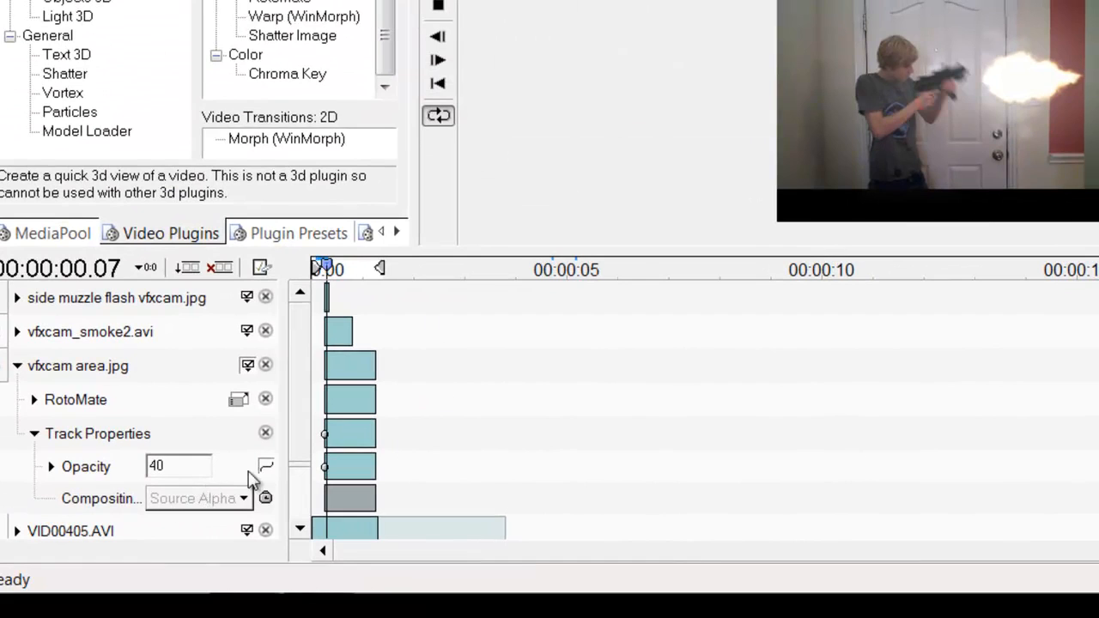
left_click_drag(177, 470, 147, 470)
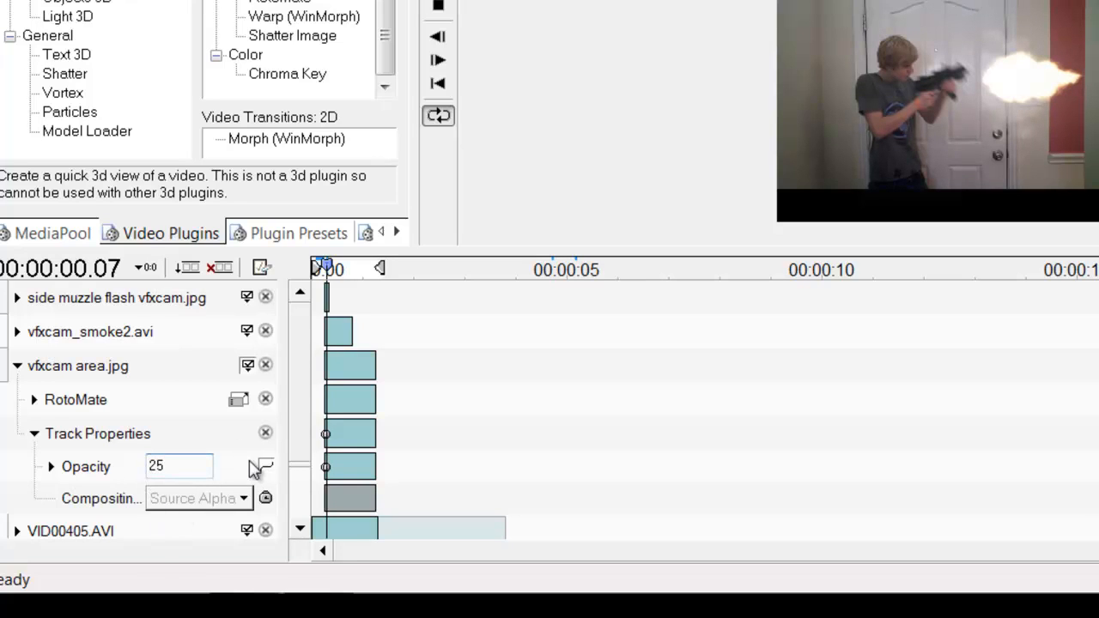
left_click(437, 59)
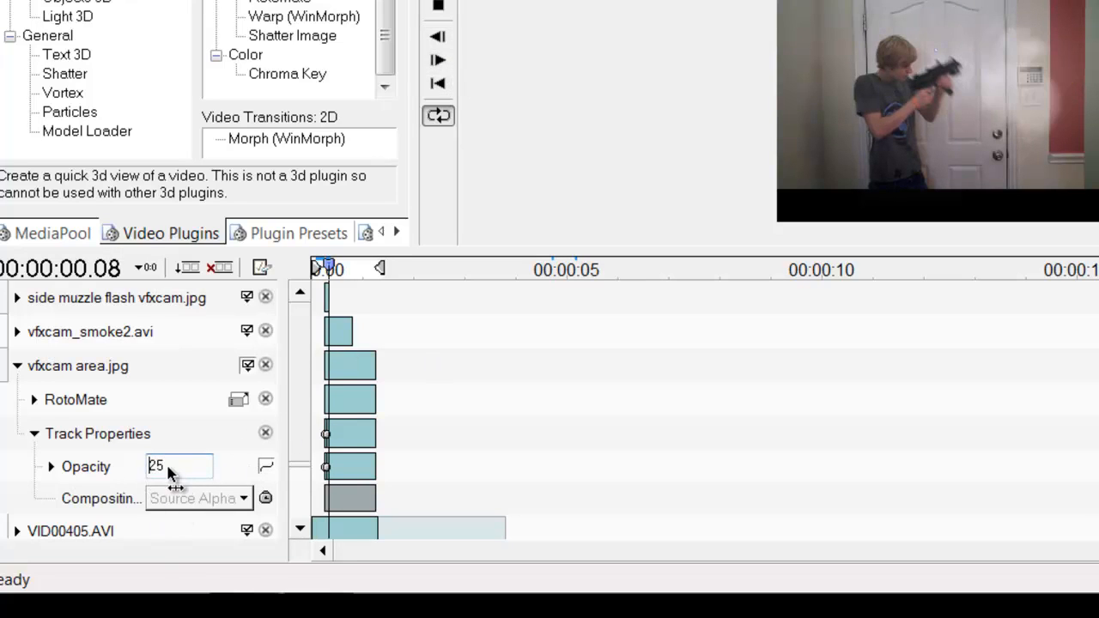
left_click_drag(172, 466, 152, 473)
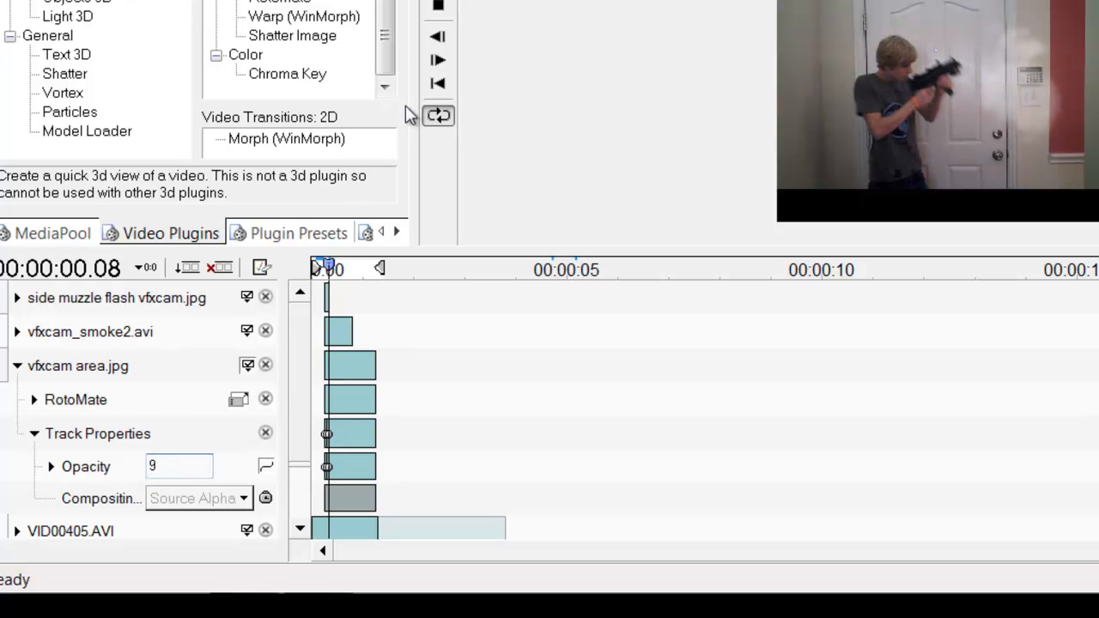
left_click(437, 61)
left_click_drag(208, 466, 74, 471)
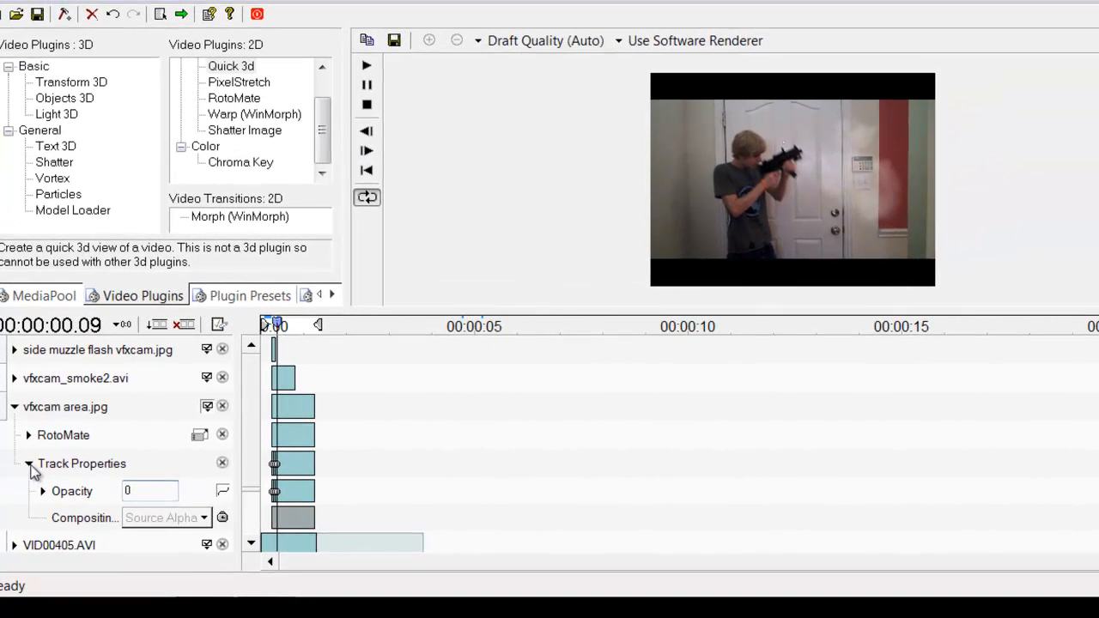
left_click(28, 464)
left_click(14, 406)
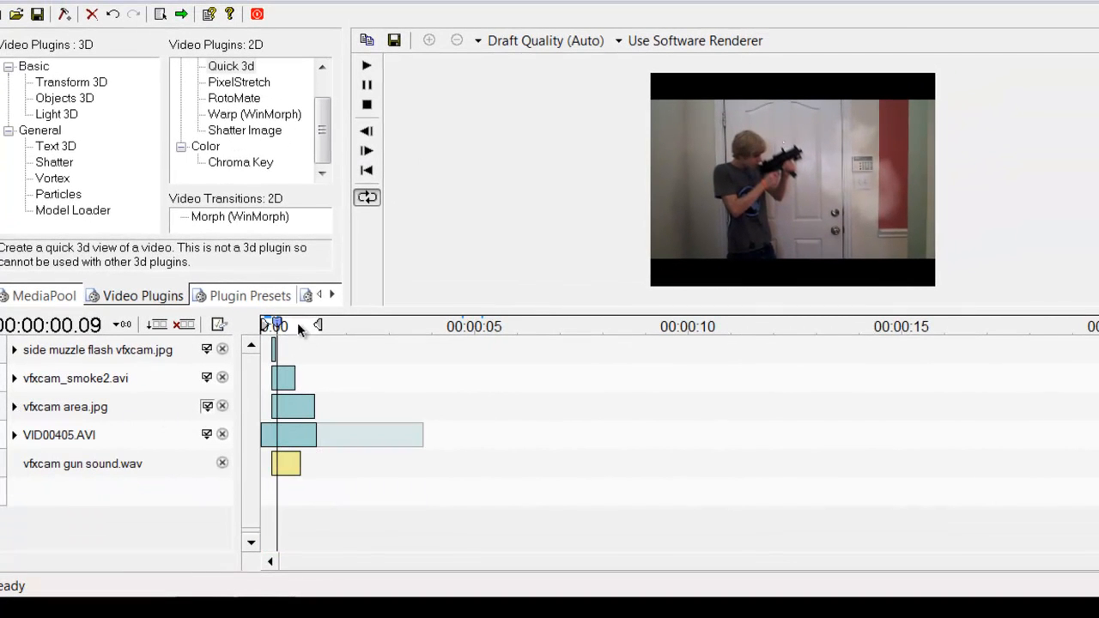
- Play the composite from the start of the timeline and return to 00:00:00.00
left_click_drag(282, 325, 256, 319)
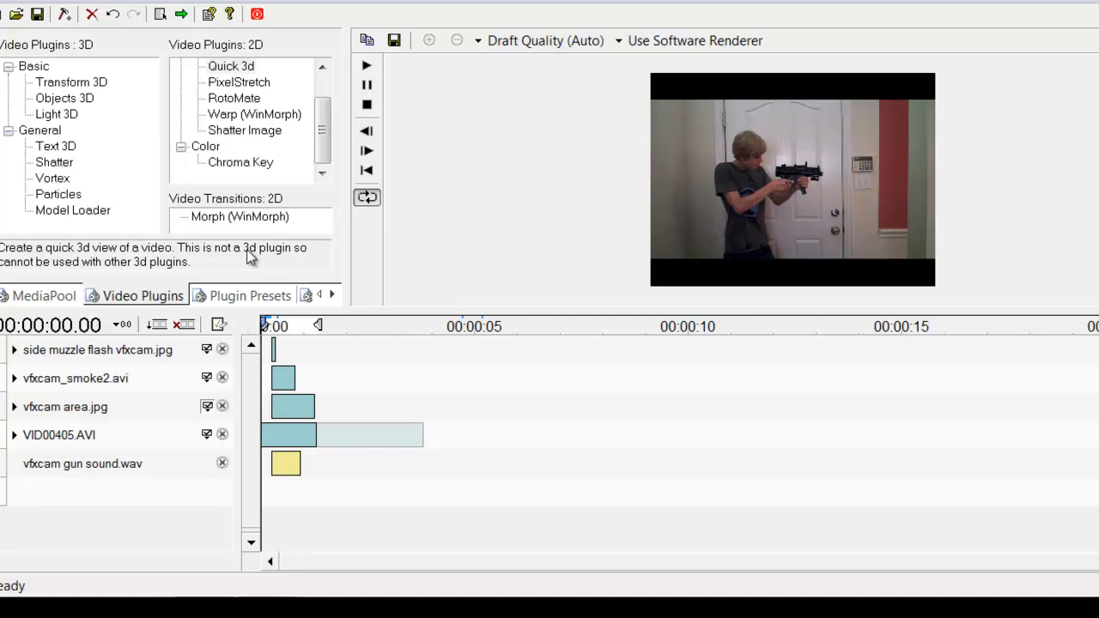
left_click(366, 66)
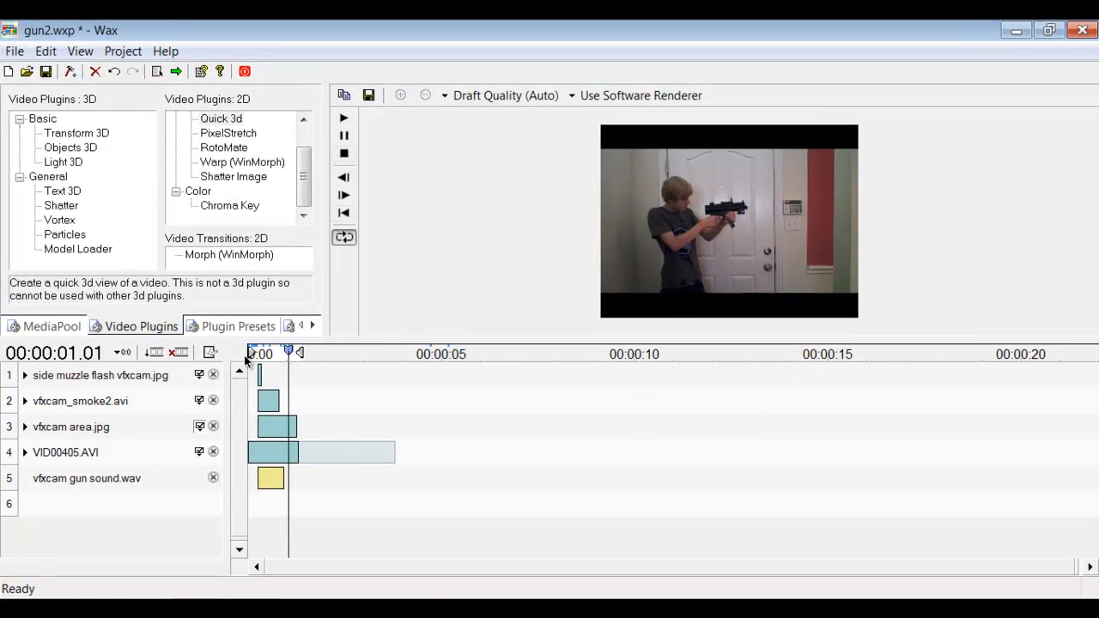
left_click_drag(289, 351, 240, 351)
- Render the project to video.avi
left_click(78, 332)
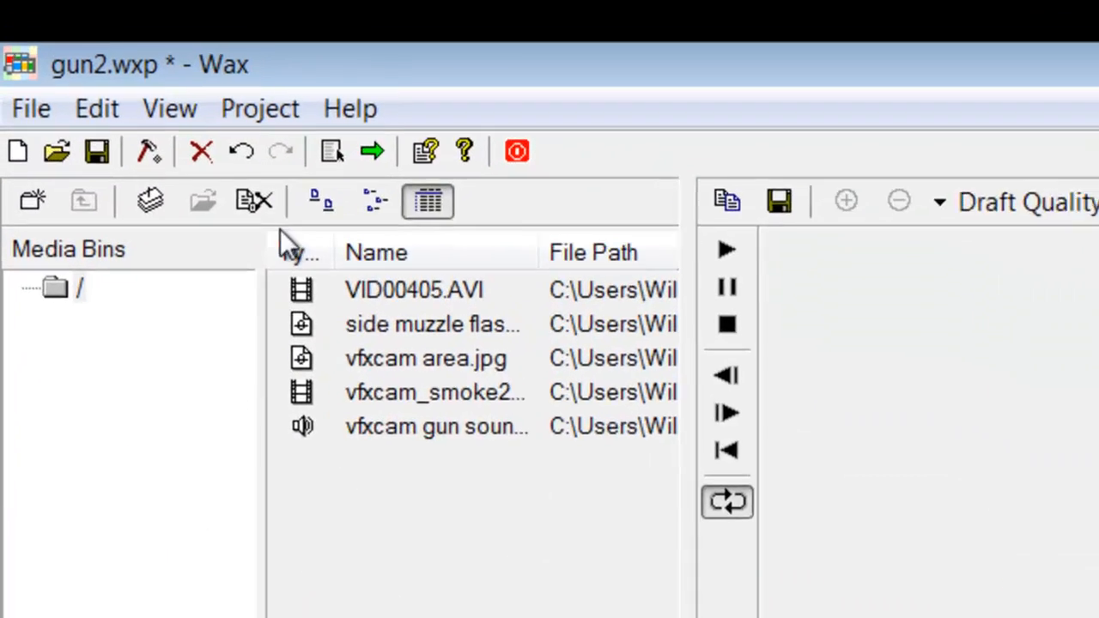
left_click(142, 61)
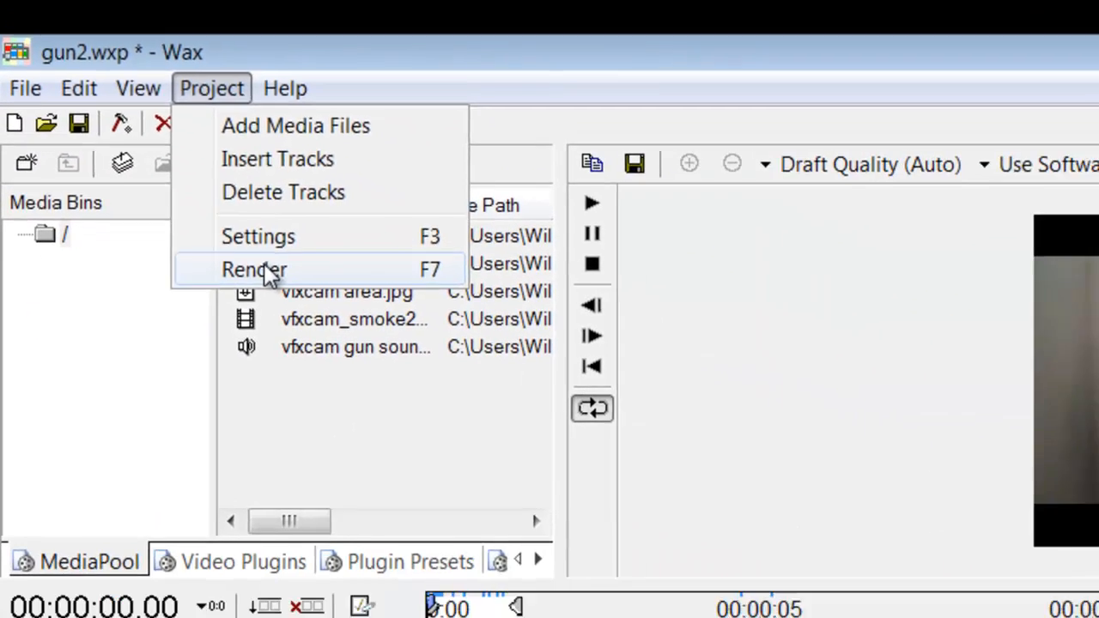
left_click(352, 350)
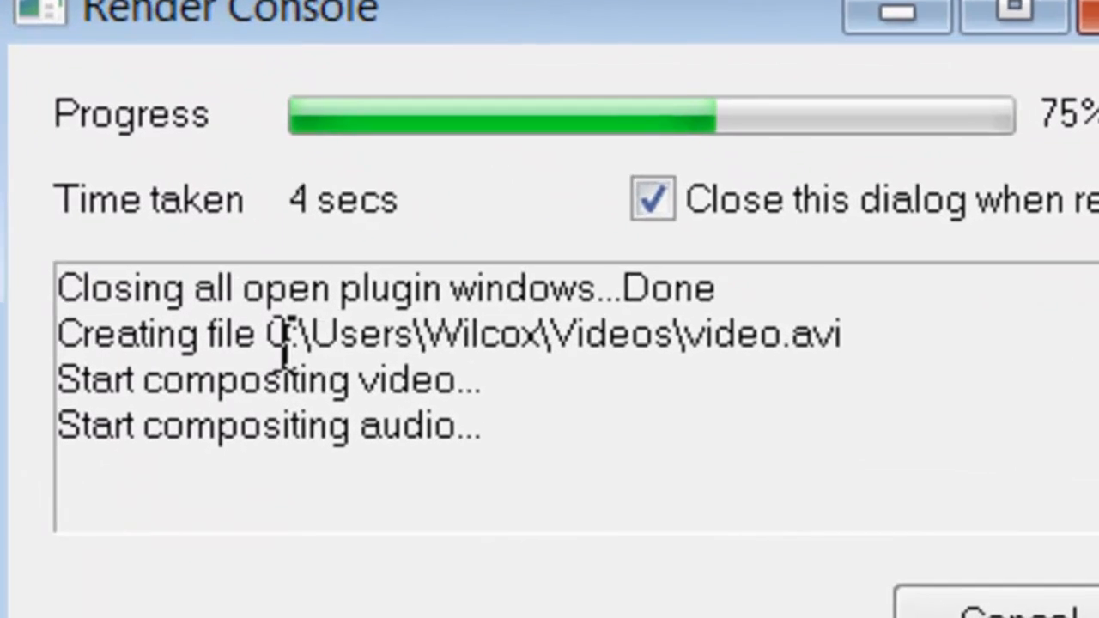
left_click_drag(728, 496, 856, 502)
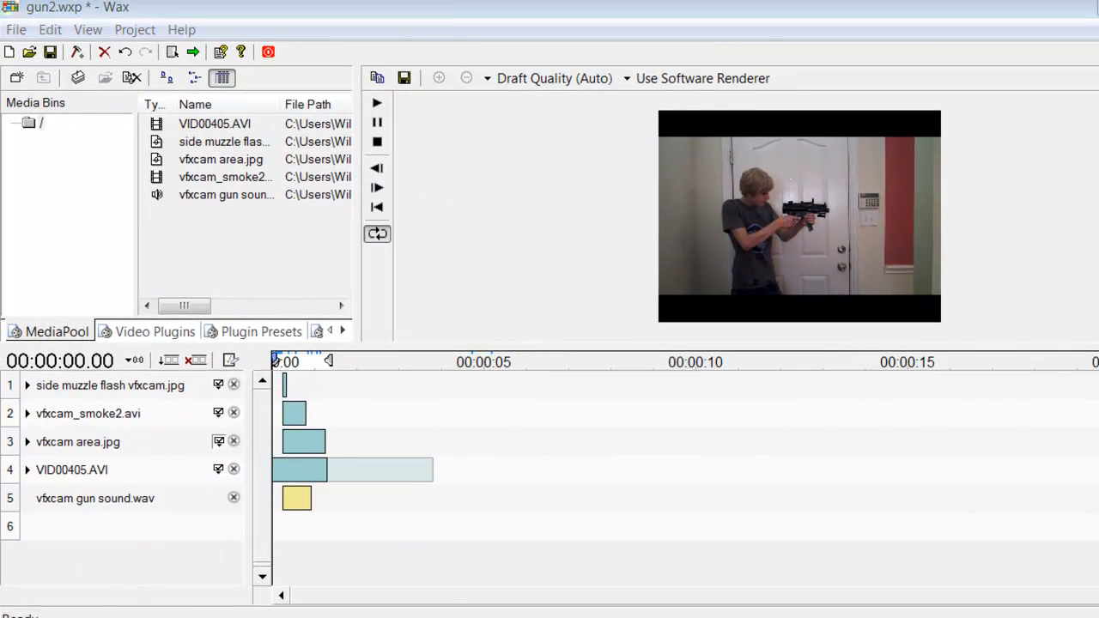
- Find the rendered video.avi in the Videos folder, move it onto the desktop and close the folder window
key("super")
left_click(347, 98)
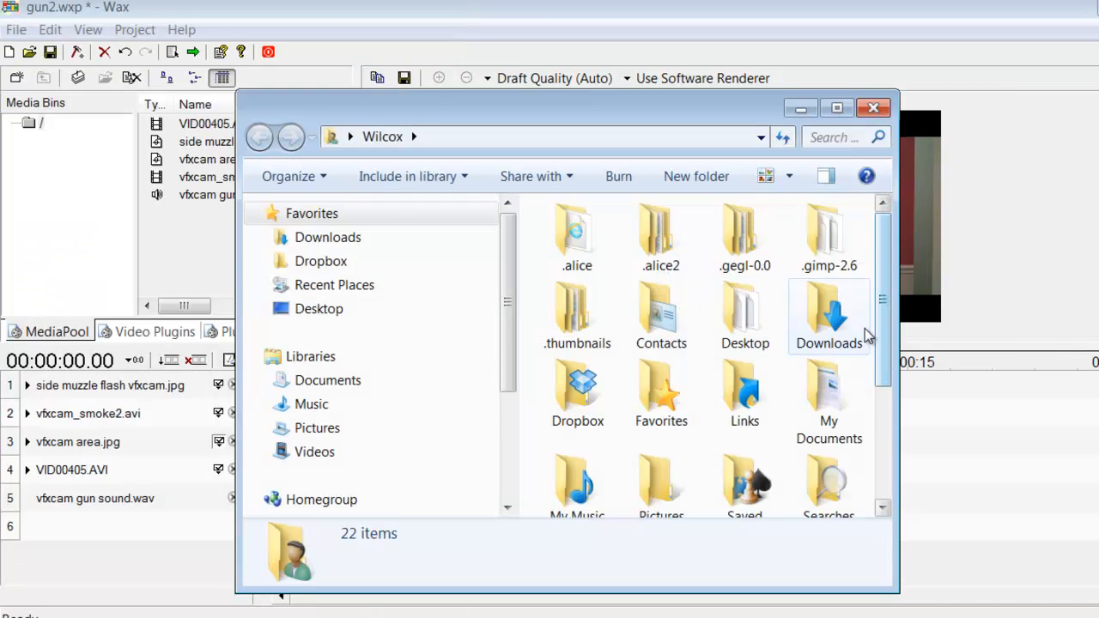
scroll(901, 361, "down", 3)
double_click(661, 418)
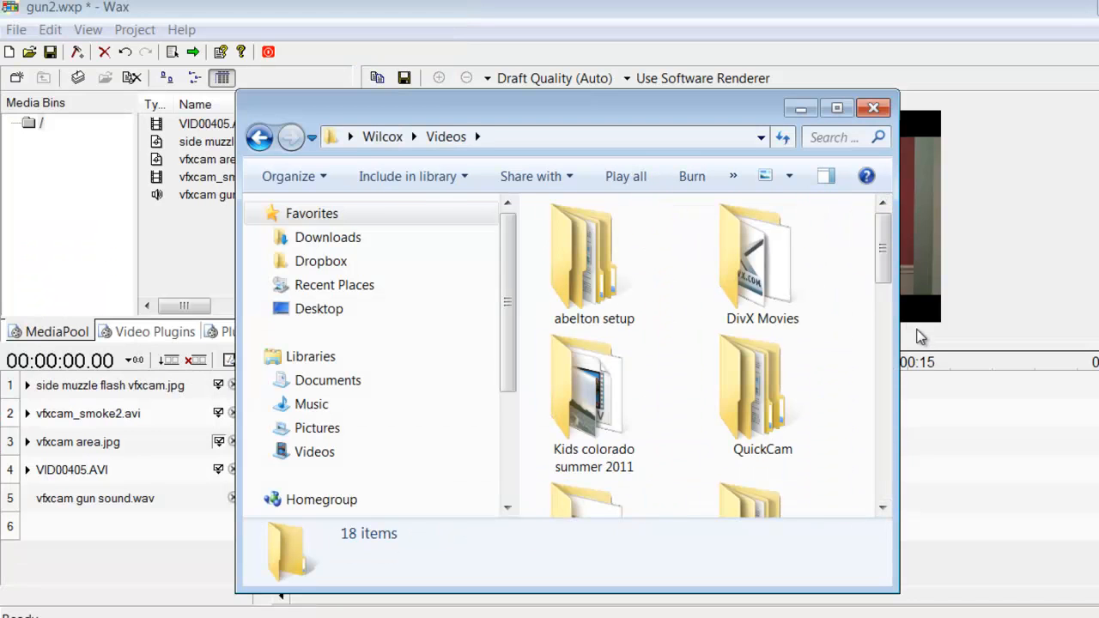
left_click_drag(882, 272, 830, 510)
left_click_drag(595, 465, 343, 308)
left_click(882, 108)
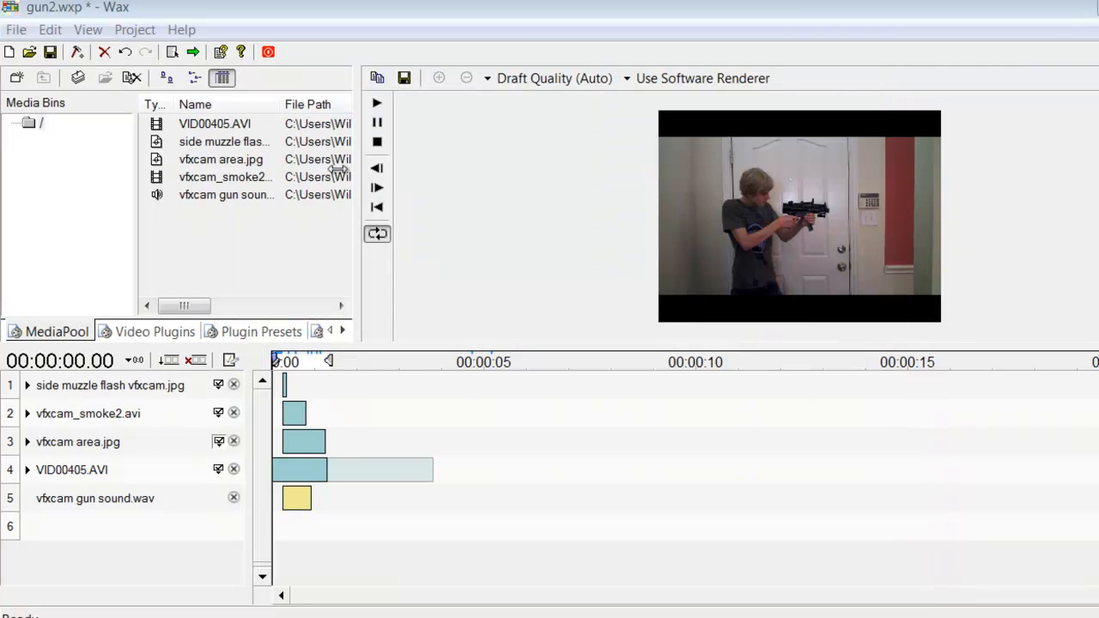
- Close Wax without saving the changes to gun2.wxp and view the rendered video.avi from the desktop
key("alt+F4")
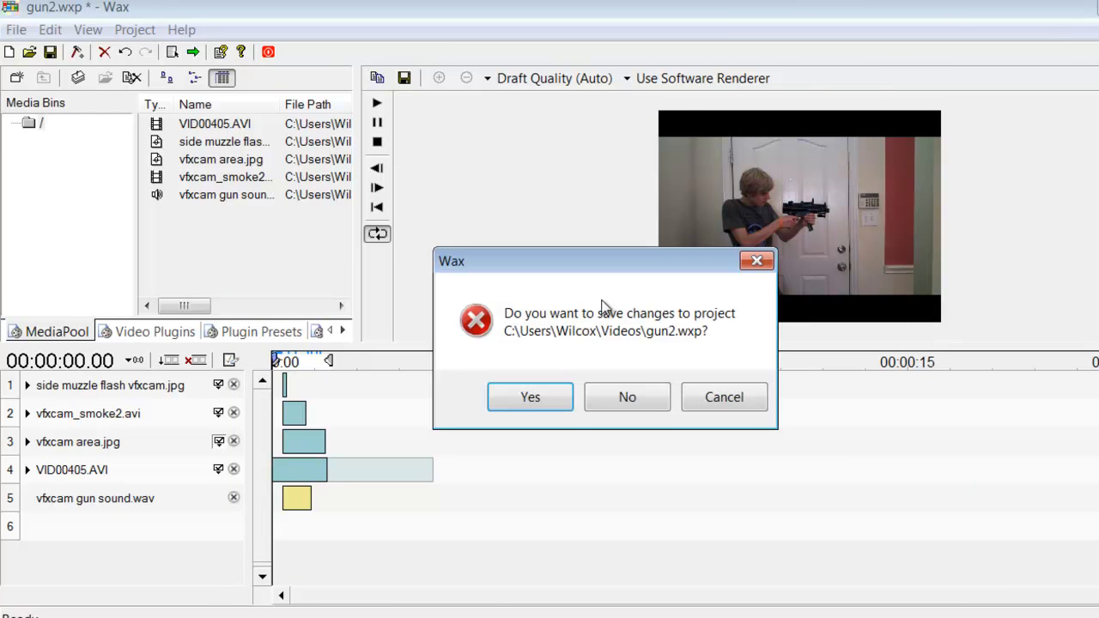
left_click(627, 396)
double_click(370, 443)
left_click(427, 133)
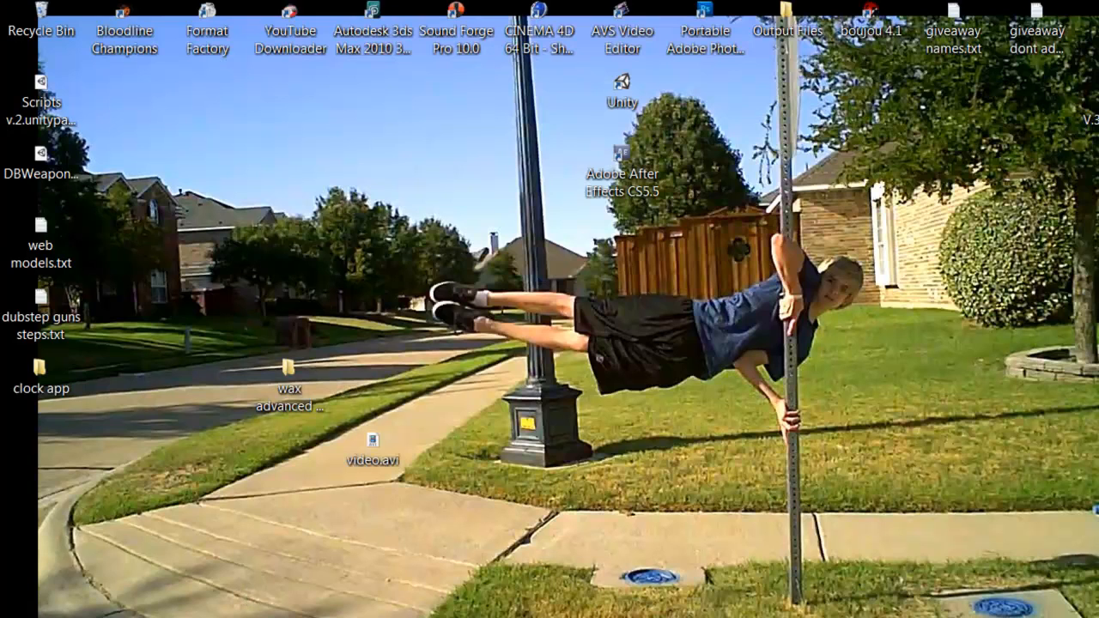
- Launch Wax 2.0 again and dismiss the request to locate the missing dad into tree.avi
key("super")
left_click(101, 599)
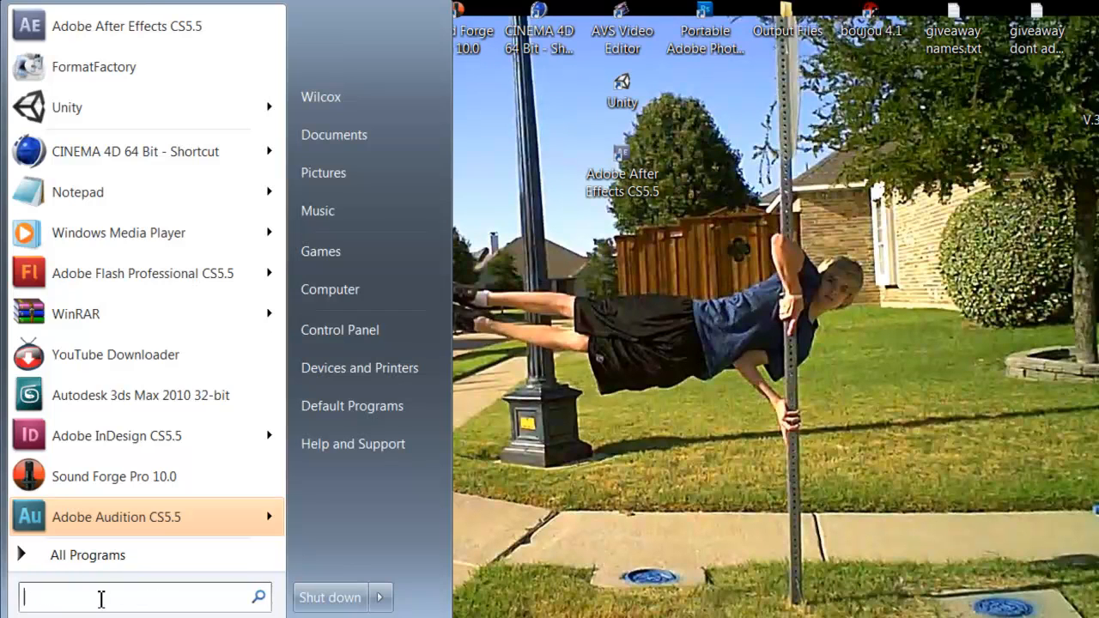
type("wa")
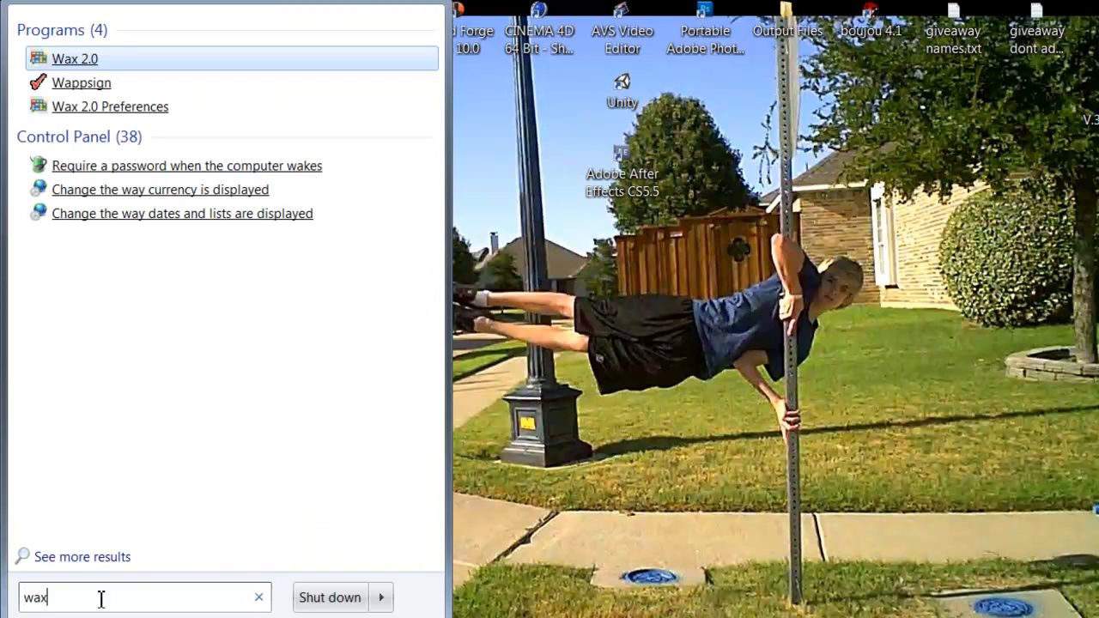
type("x")
key("Return")
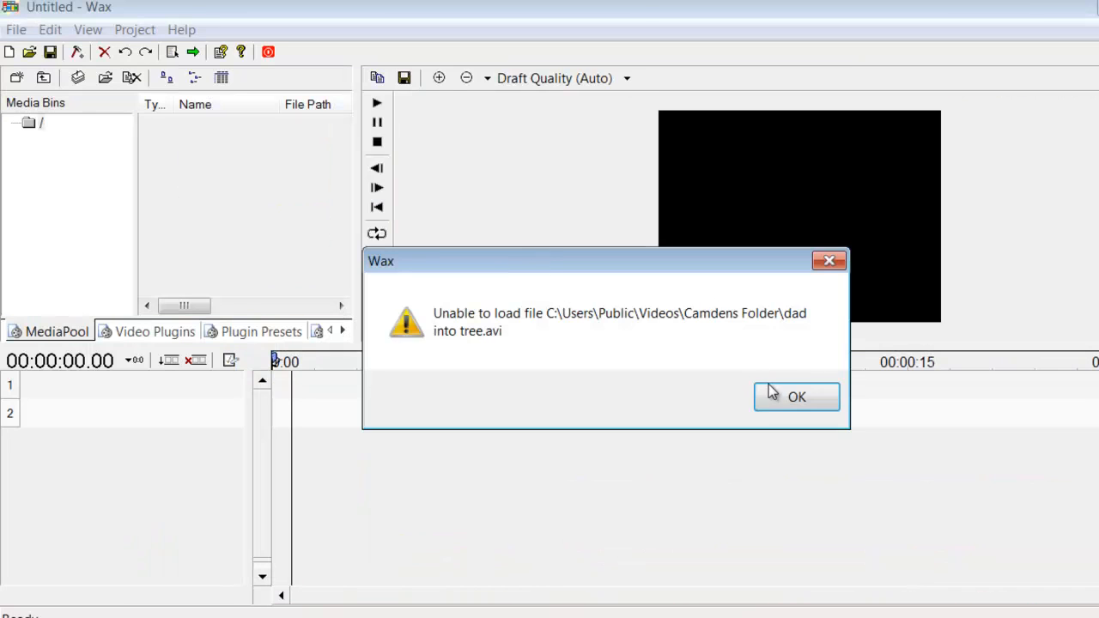
left_click(770, 391)
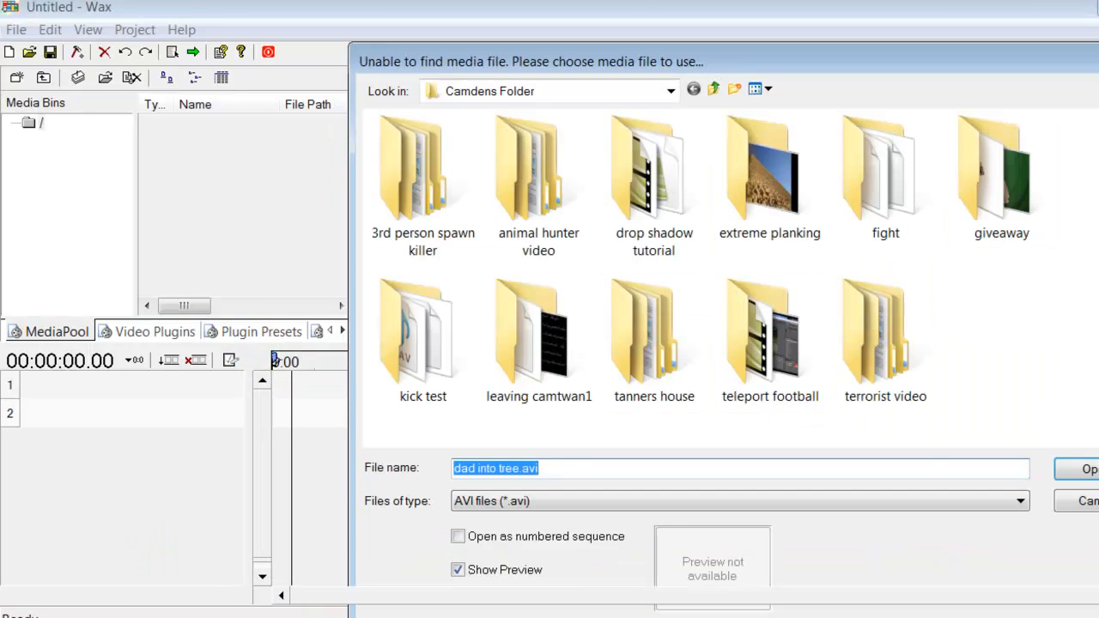
key("Escape")
- Add side muzzle flash vfxcam.jpg to the media pool and place it on track 1
left_click(135, 30)
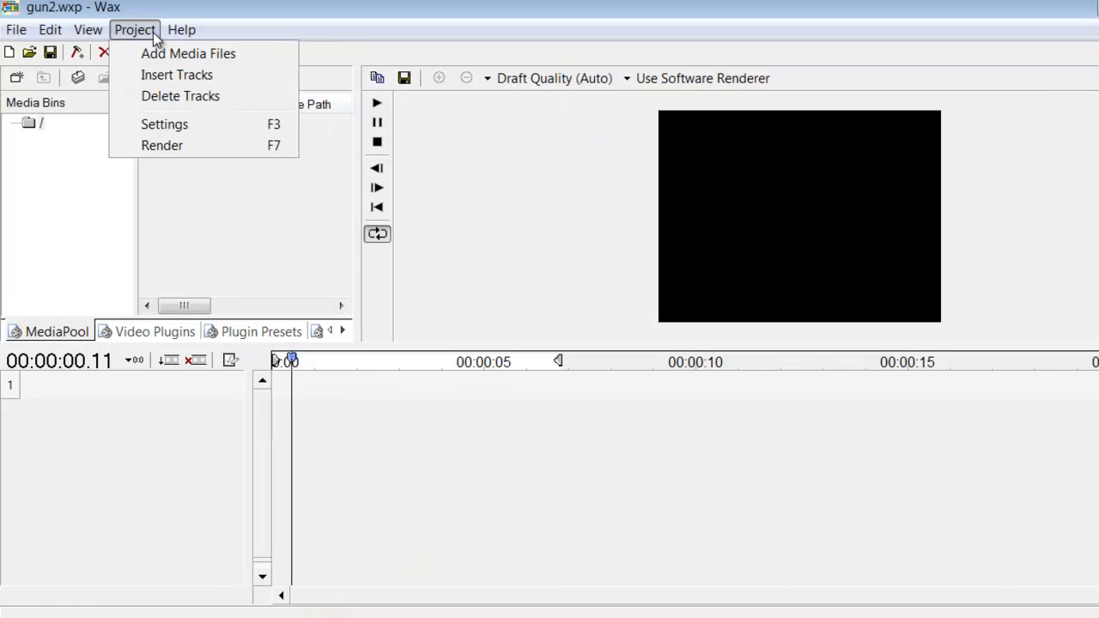
left_click(112, 406)
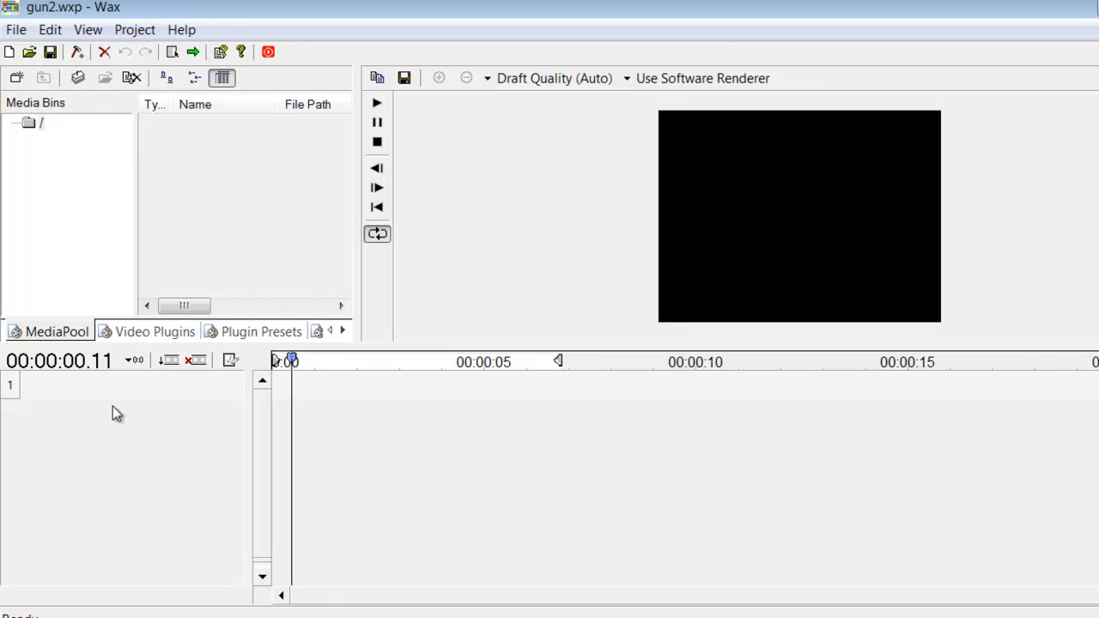
right_click(196, 165)
left_click(224, 189)
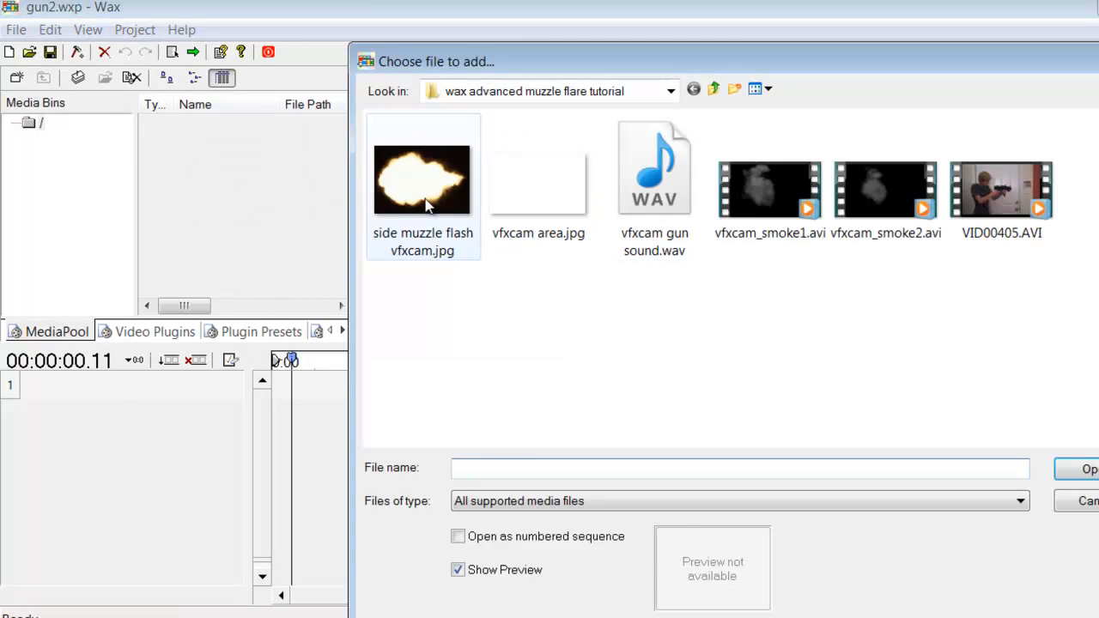
left_click(400, 225)
left_click(1088, 469)
left_click(223, 129)
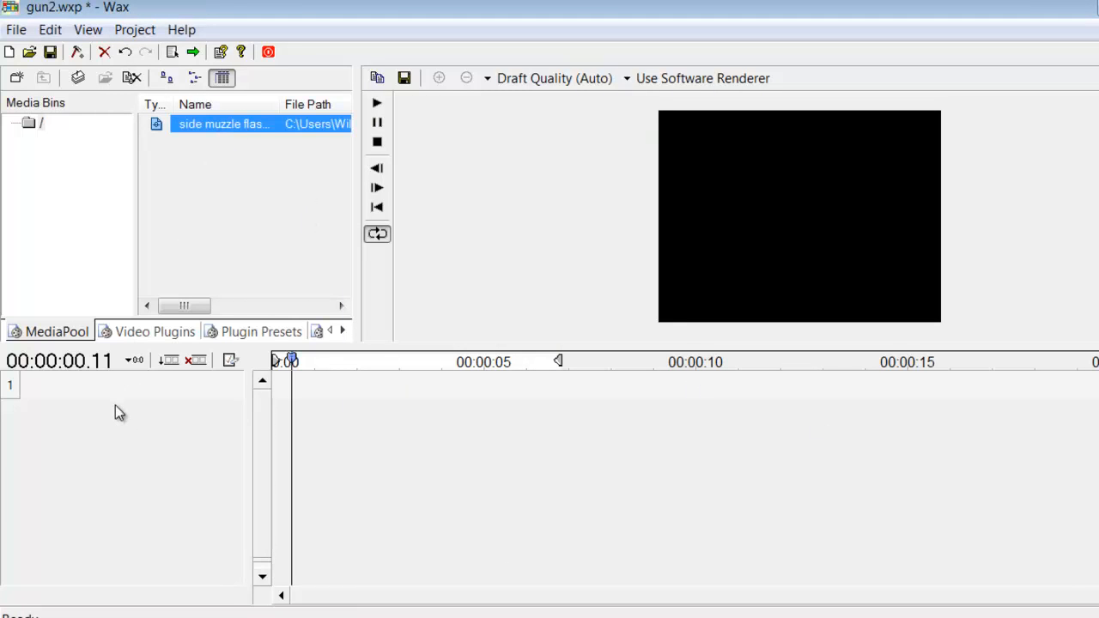
left_click_drag(205, 135, 167, 388)
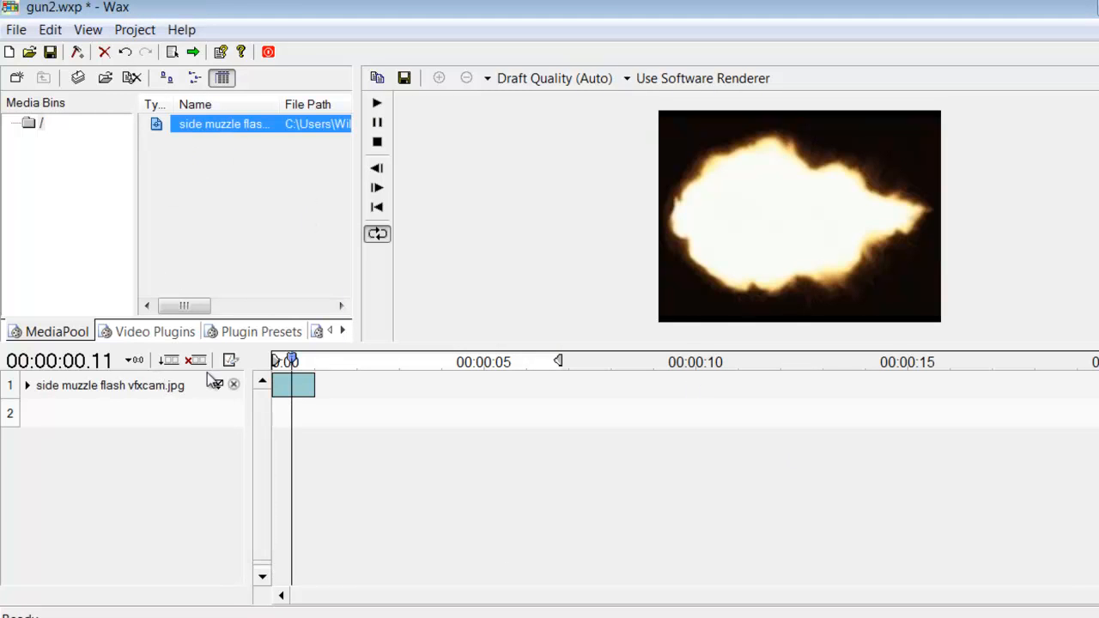
- Set the project's frame width to 1280 and frame height to 720 in the project settings and apply them
right_click(147, 386)
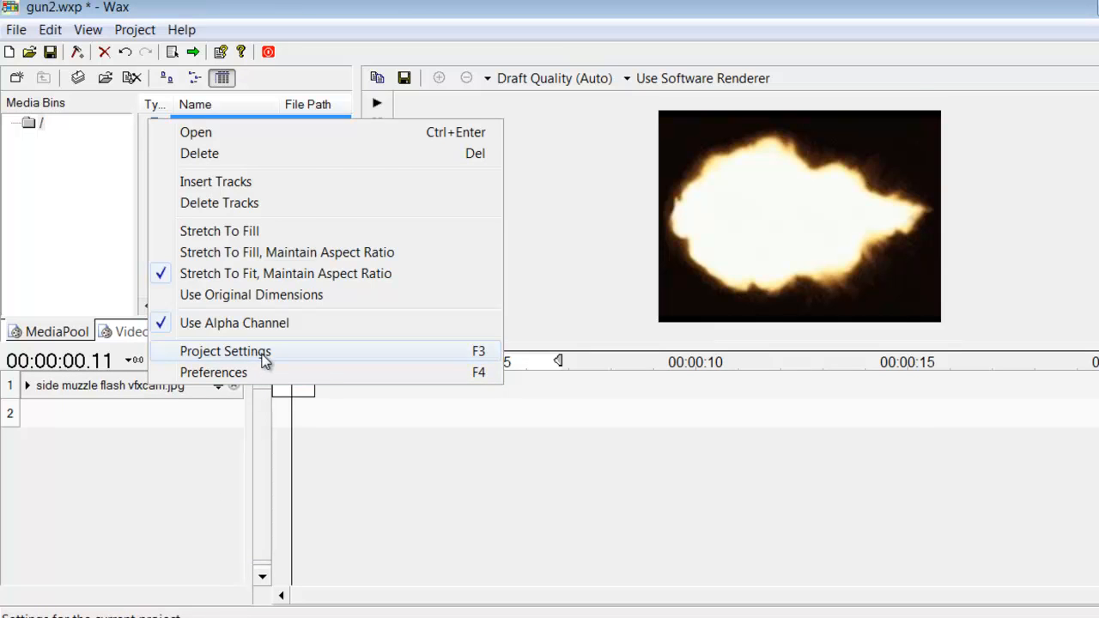
left_click(225, 351)
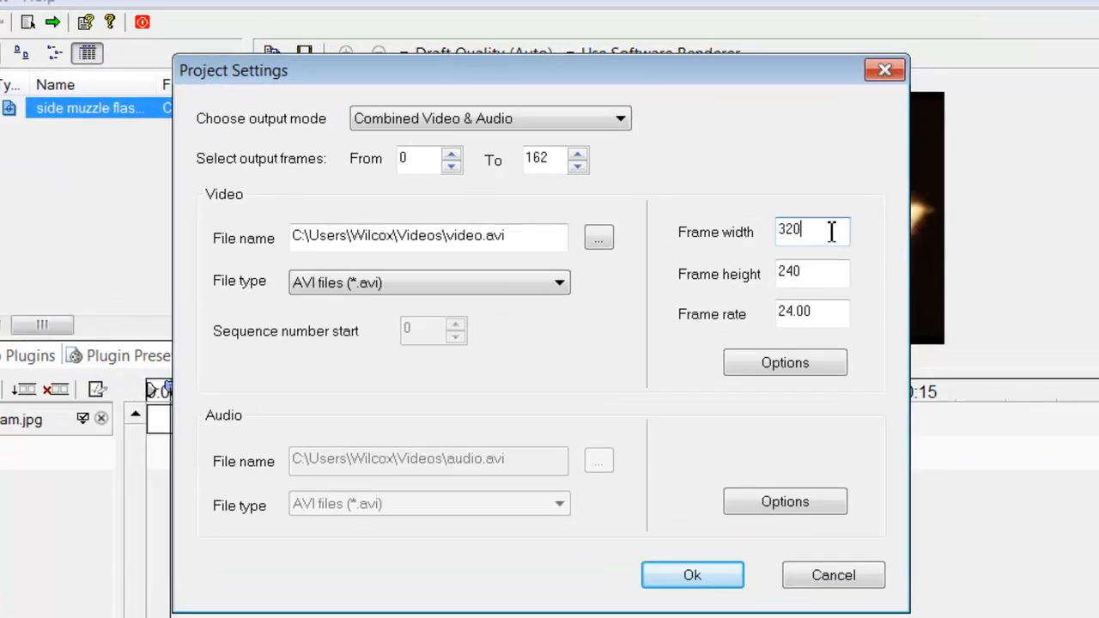
mouse_move(831, 226)
left_mouse_down()
mouse_move(802, 235)
mouse_move(840, 263)
mouse_move(839, 226)
left_mouse_up()
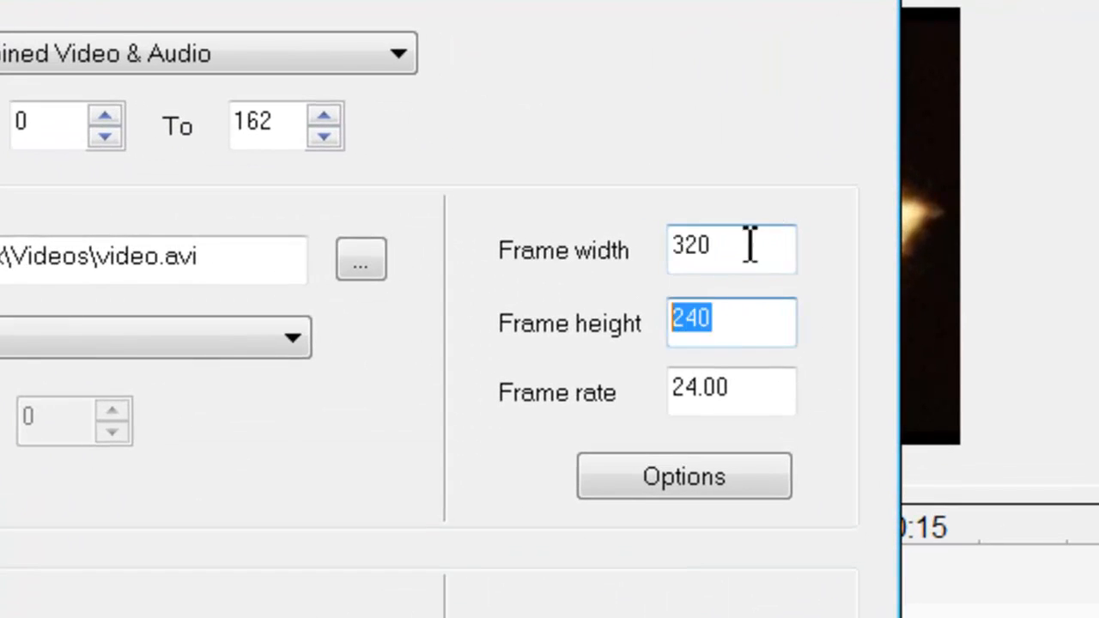
left_click(749, 245)
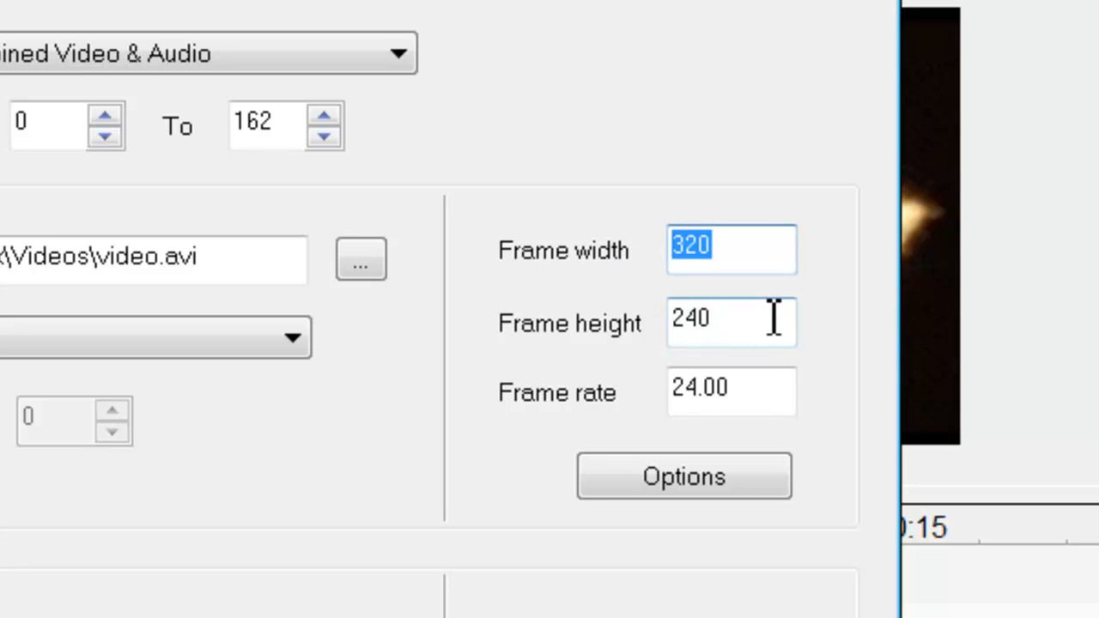
type("1280")
key("Tab")
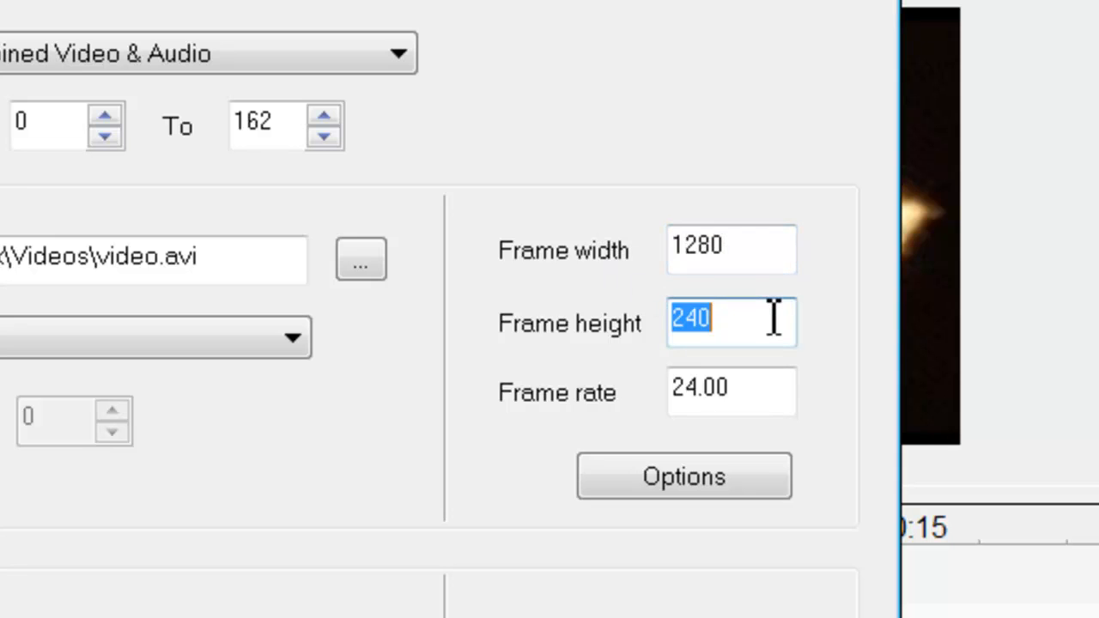
type("7")
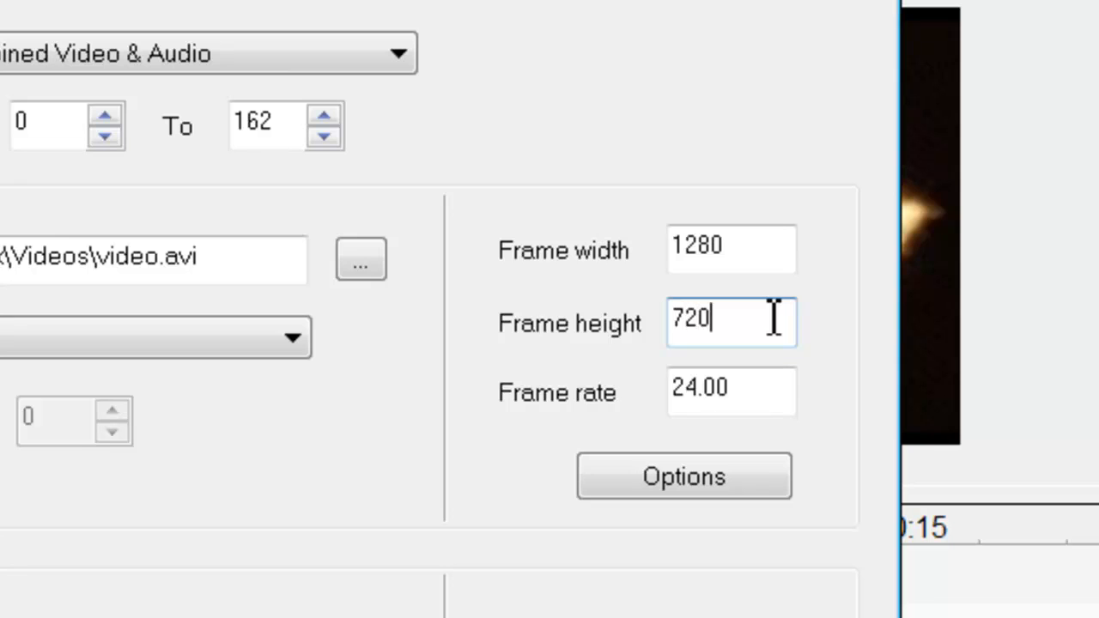
left_click(738, 614)
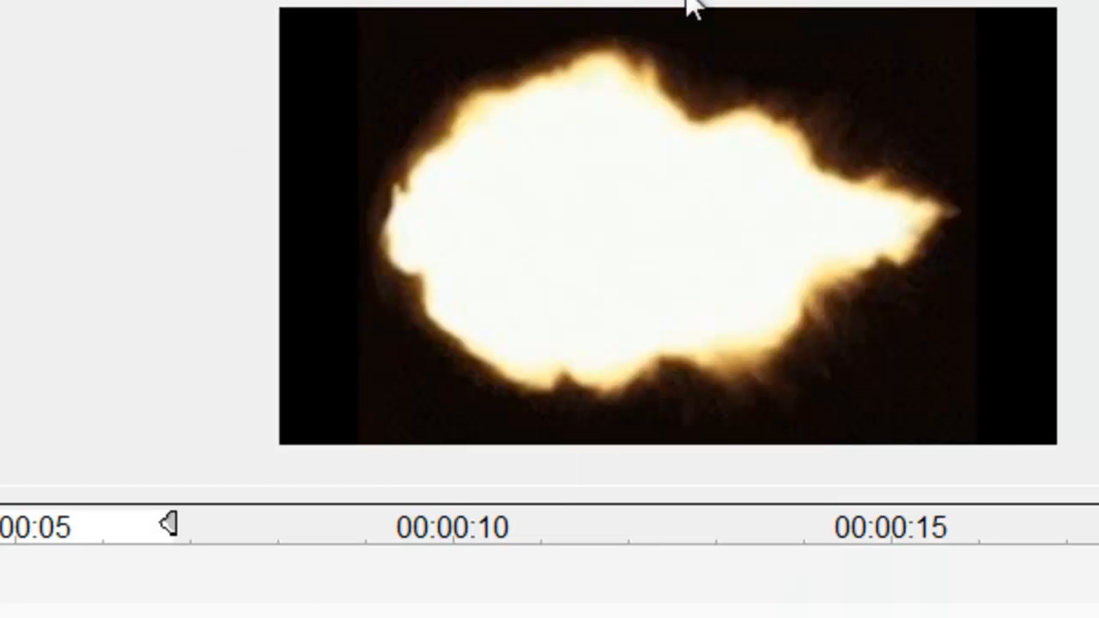
- Leave Wax, play the rendered video.avi from the desktop and maximize the player window
key("alt+F4")
left_click(311, 592)
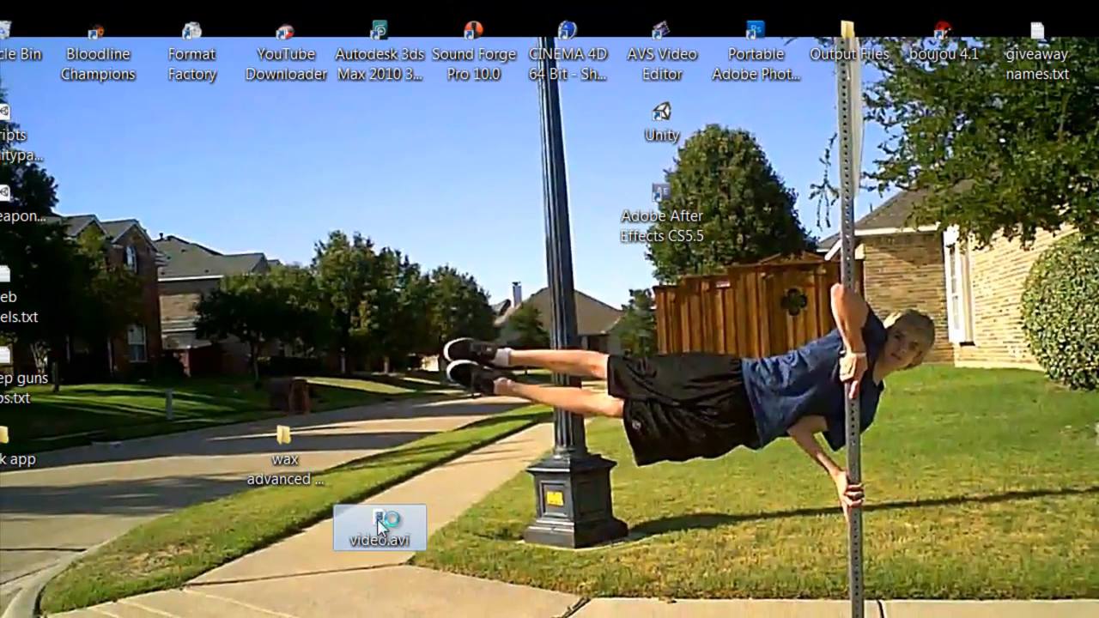
double_click(378, 520)
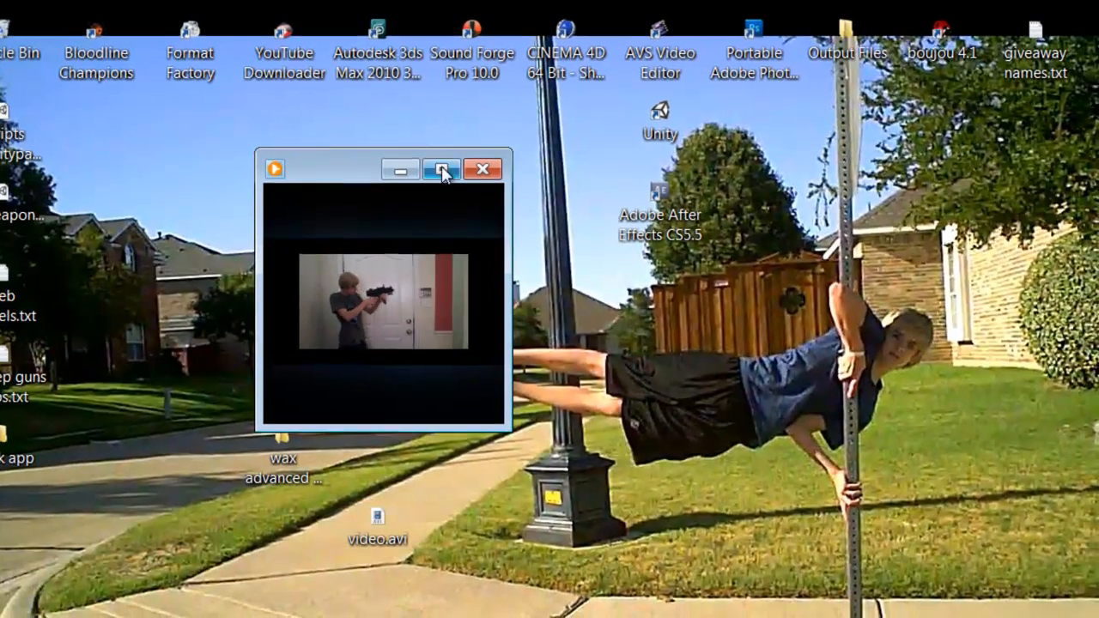
left_click(442, 171)
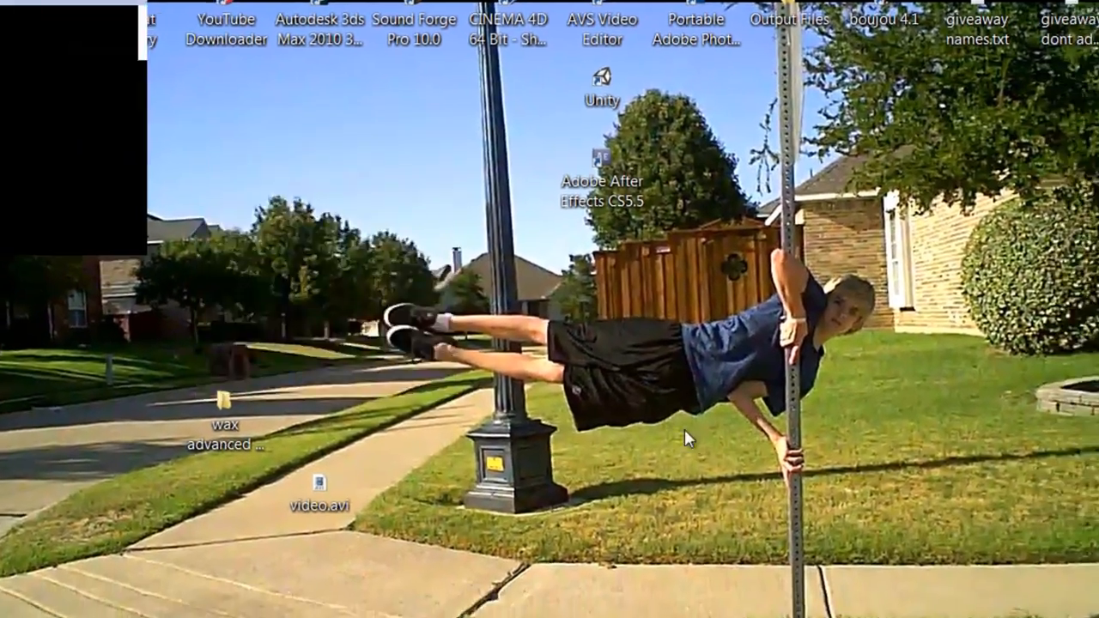